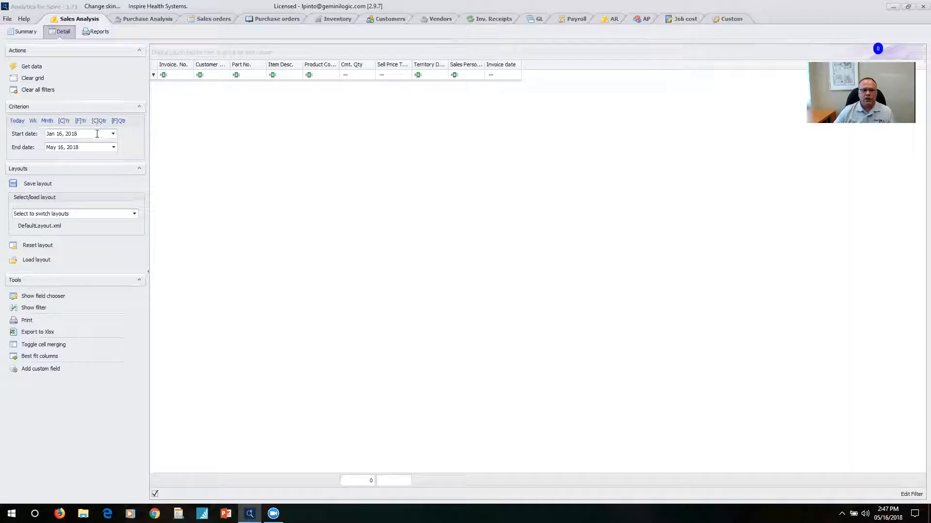
- Set the start date of the sales detail criterion to April 1, 2015
drag(96, 135, 23, 139)
text(04/)
text(1)
text(2/0)
drag(73, 134, 0, 151)
text(04)
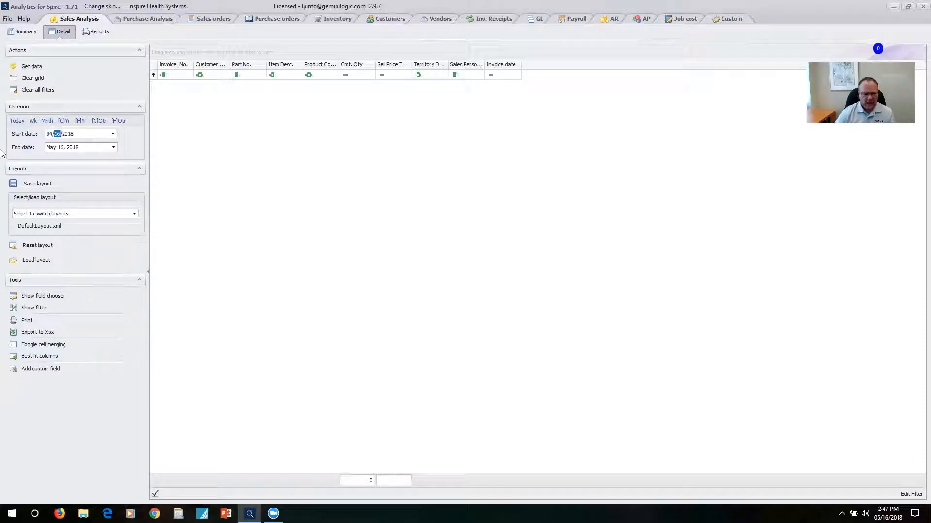
text(01)
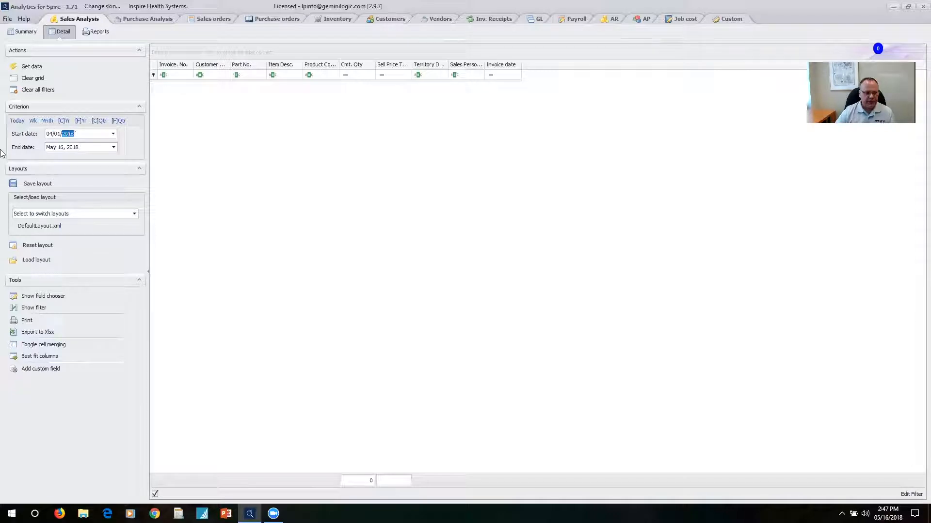
text(2015)
key(Tab)
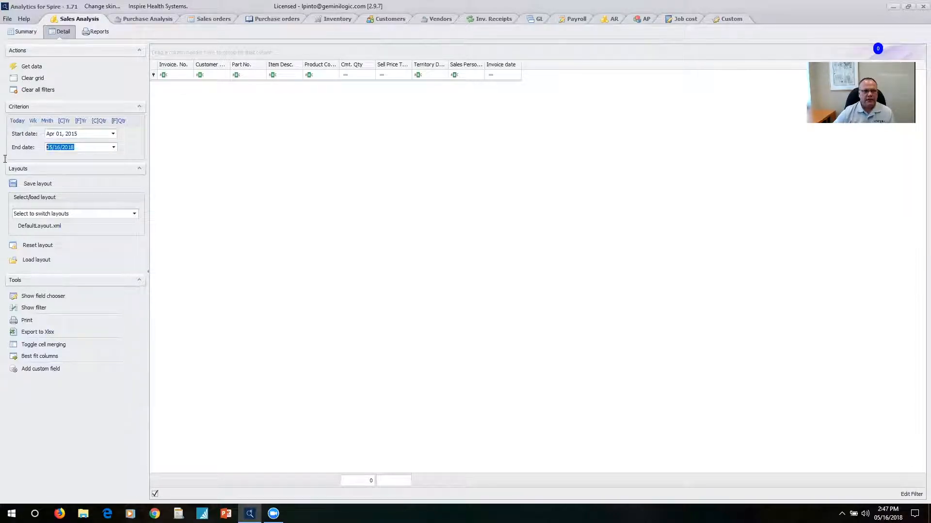
- Set the end date to April 30, 2015 and retrieve the sales data for that range
text(04/30/)
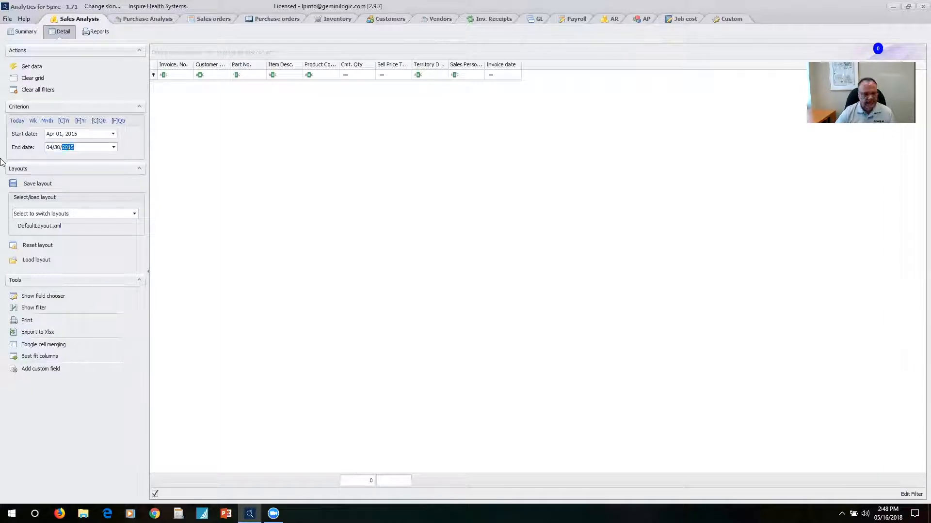
text(201)
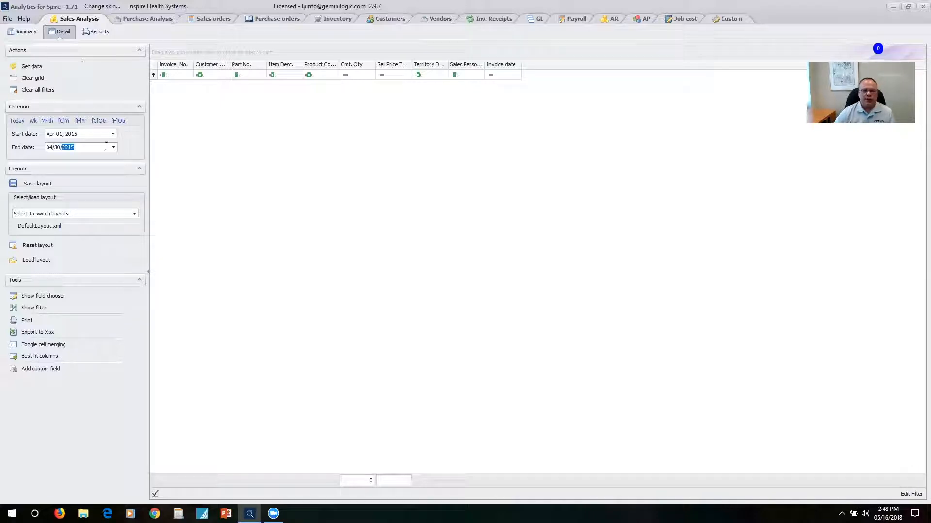
click(37, 70)
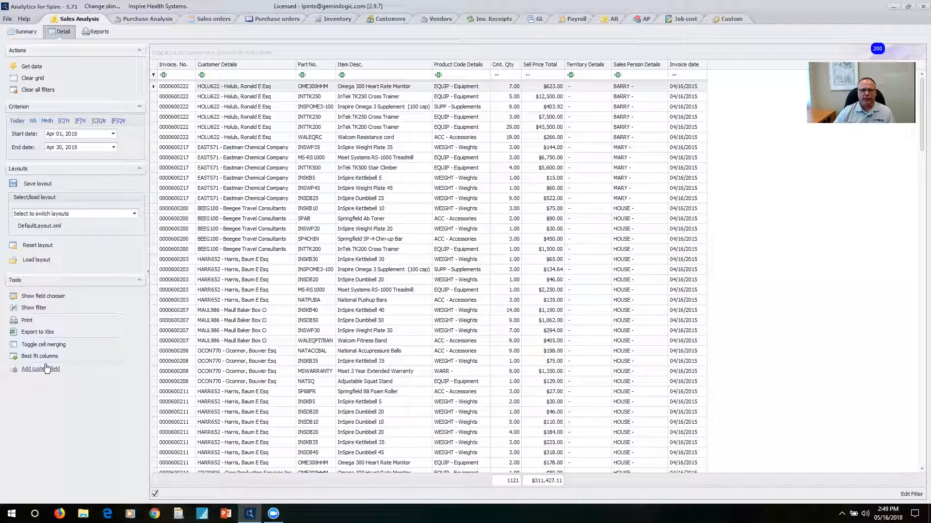
- Add the BO. Qty and Ord. Qty fields from the field chooser as columns after Invoice date
click(58, 296)
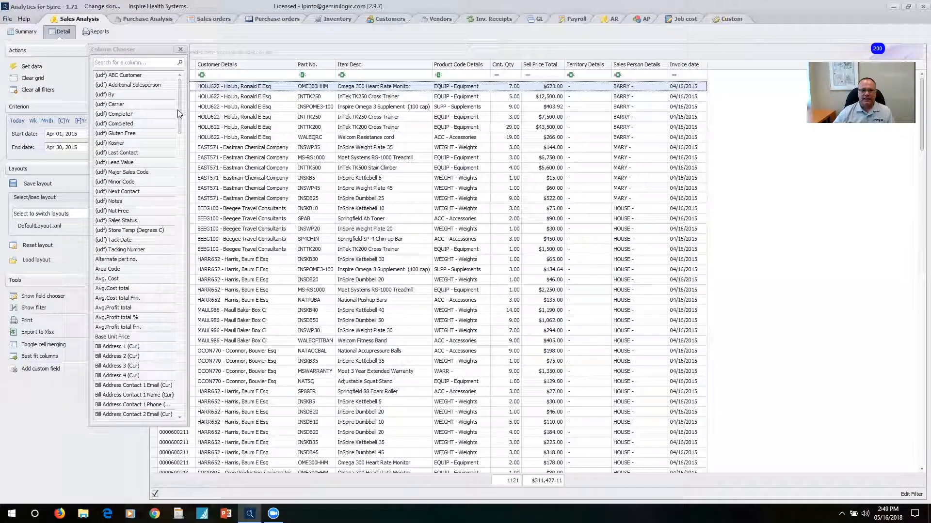
scroll(179, 118, down, 2)
drag(181, 120, 178, 141)
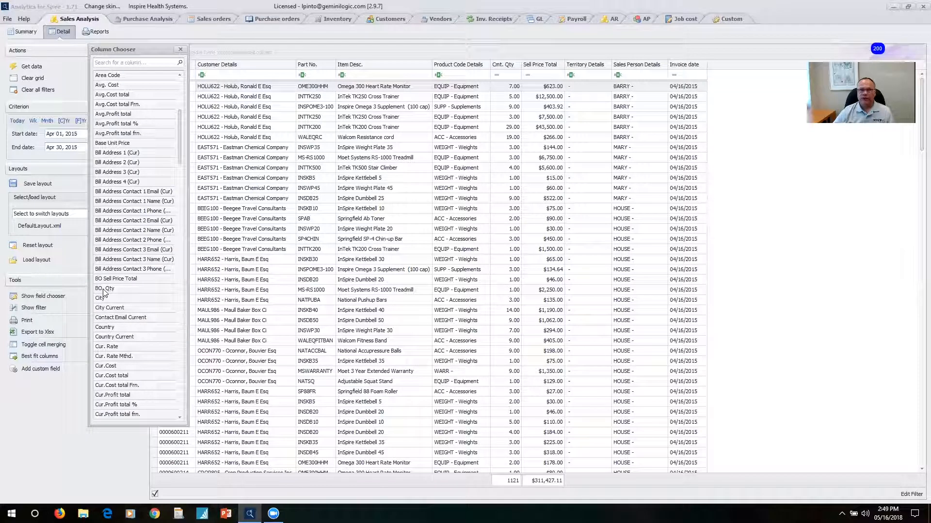
drag(104, 289, 725, 65)
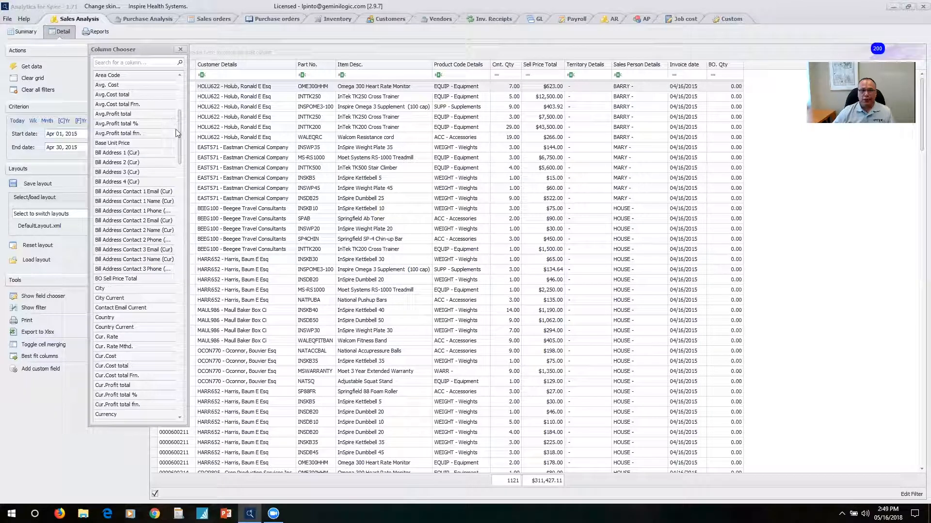
drag(178, 133, 178, 166)
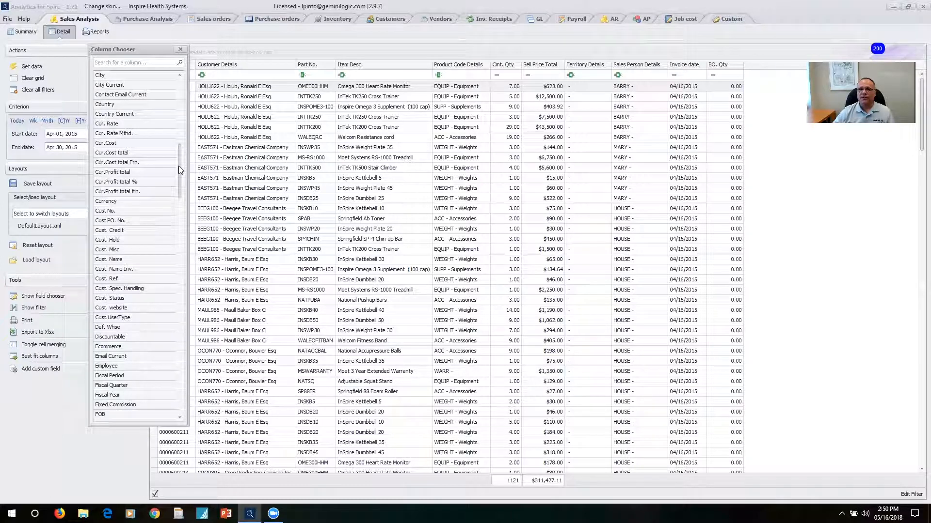
drag(178, 168, 163, 278)
double_click(102, 348)
- Add the Province and Salesperson fields to the grid and close the field chooser
drag(177, 286, 175, 300)
double_click(111, 377)
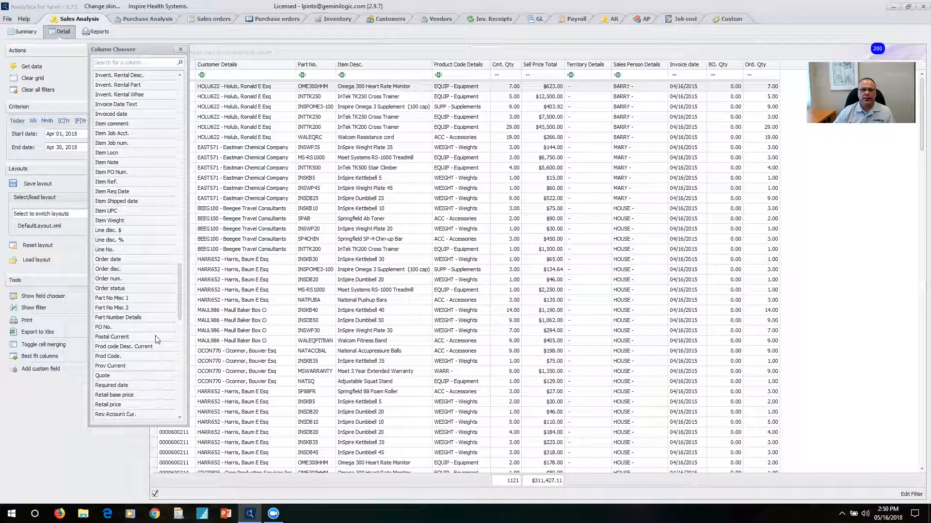
drag(176, 309, 176, 336)
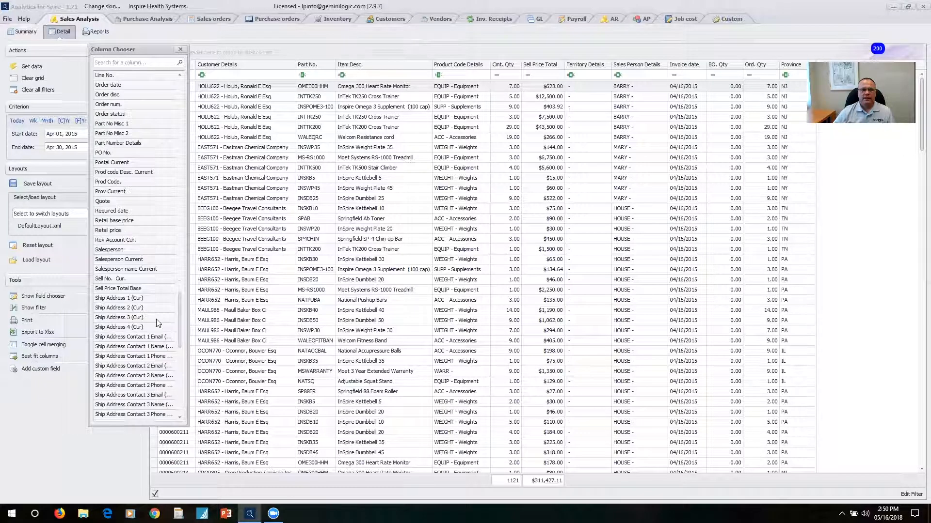
double_click(109, 250)
click(181, 50)
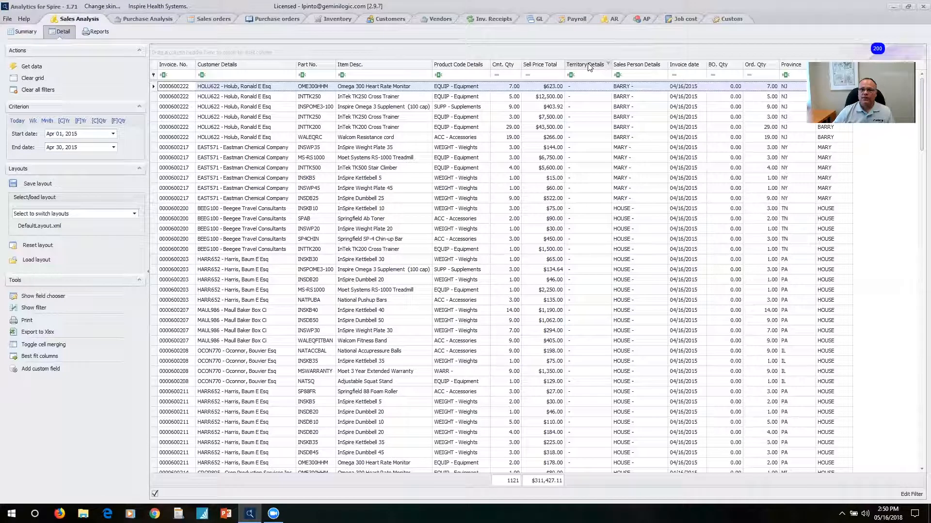
- Remove the Territory Details and Sales Person Details columns from the grid
drag(589, 66, 601, 30)
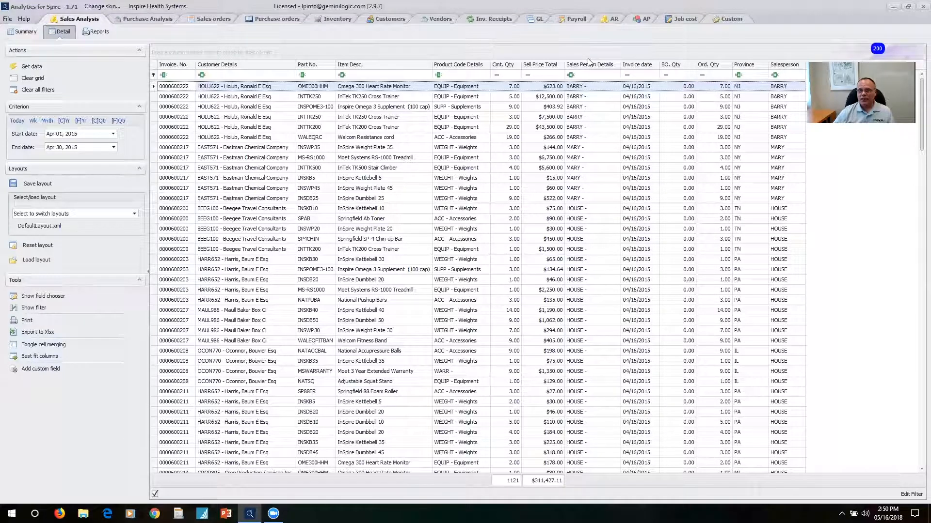
drag(589, 70, 588, 36)
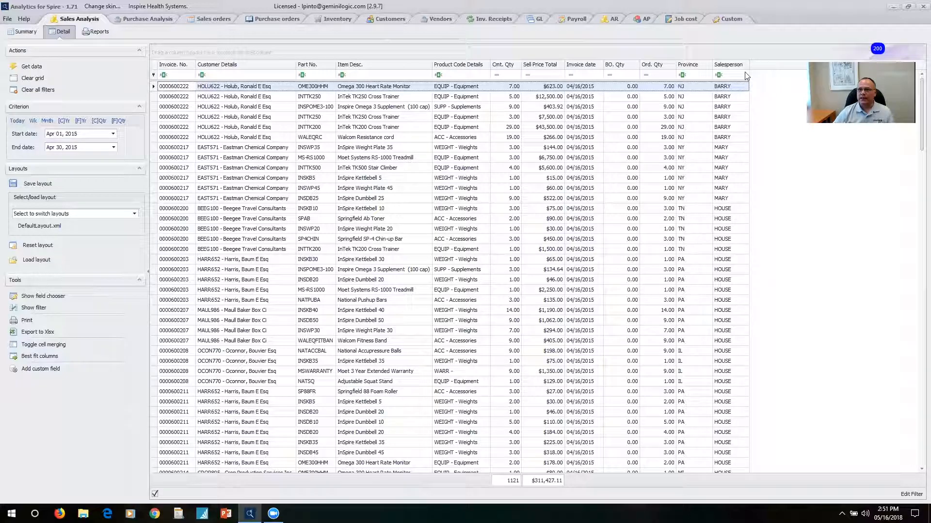
- Reorder the columns: Salesperson first, Invoice date after Invoice. No., Province after Customer Details, and Ord. Qty, BO. Qty, Cmt. Qty, Sell Price Total last
drag(720, 68, 165, 84)
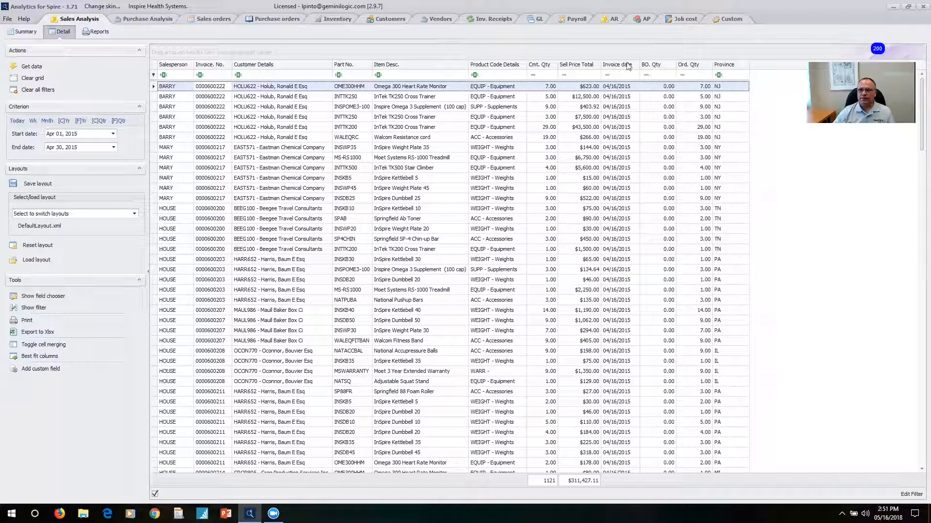
drag(239, 75, 233, 68)
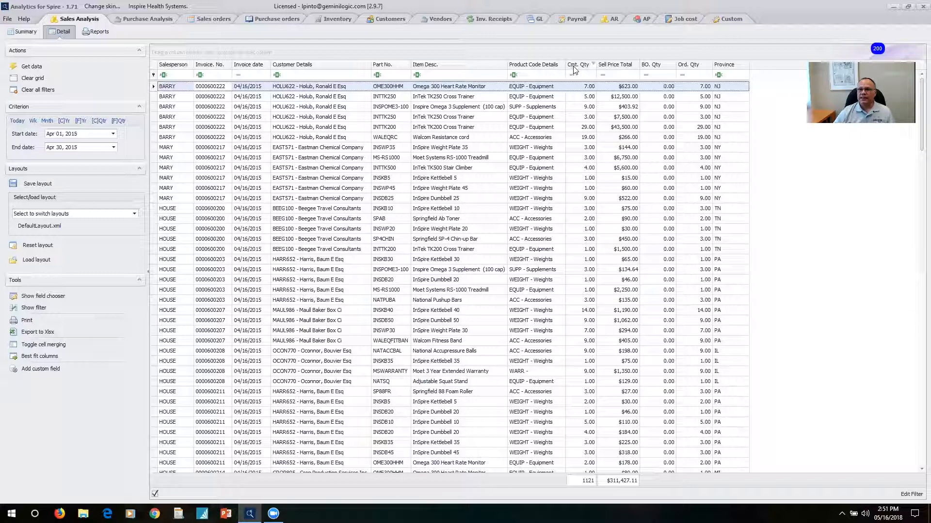
drag(584, 67, 712, 68)
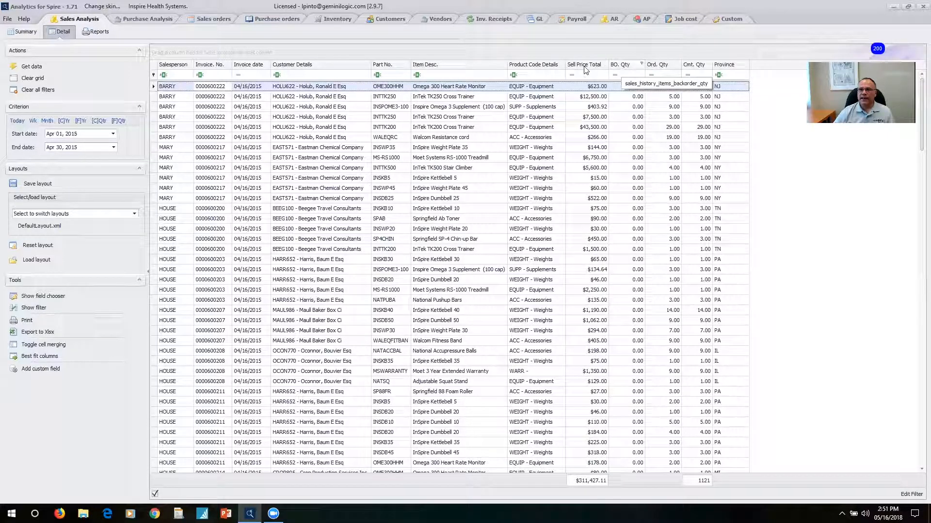
drag(701, 67, 702, 67)
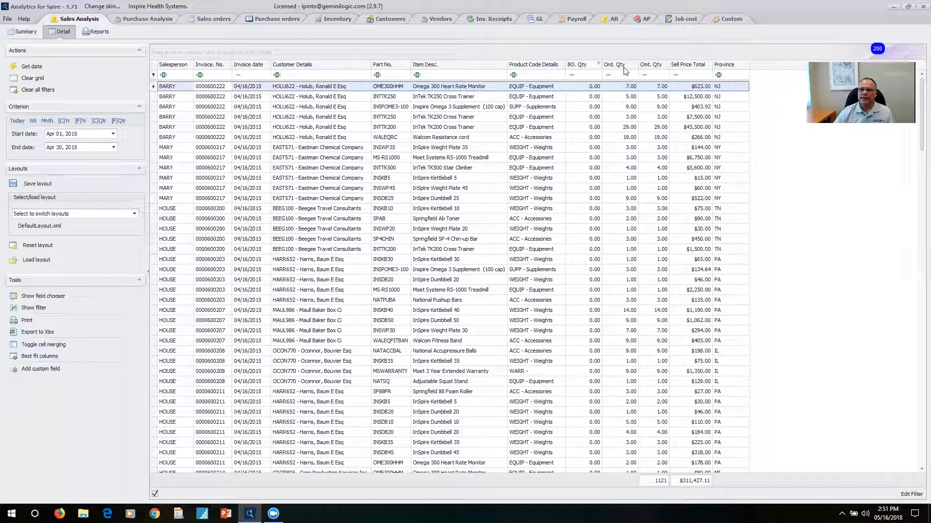
drag(610, 70, 574, 67)
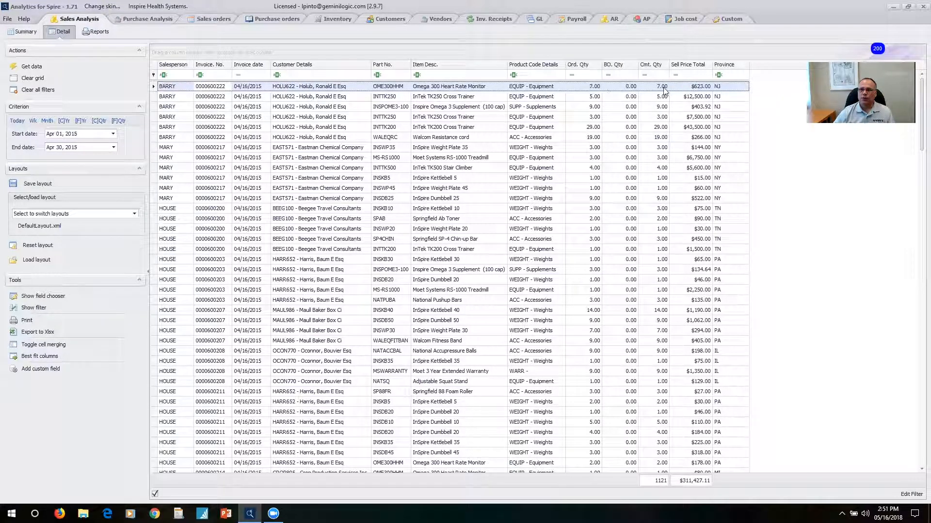
drag(720, 70, 363, 82)
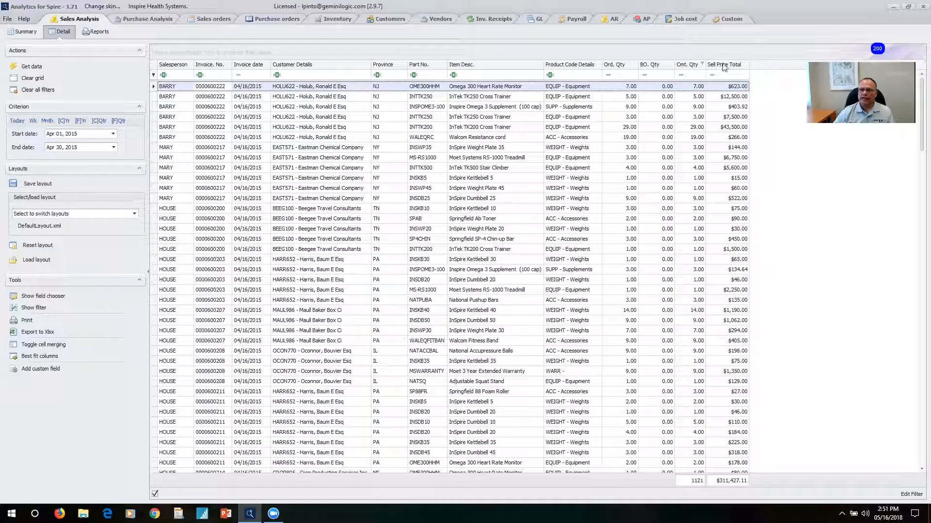
- Add a Sum summary to the footer of Ord. Qty and a Count summary to the footer of Part No
right_click(721, 481)
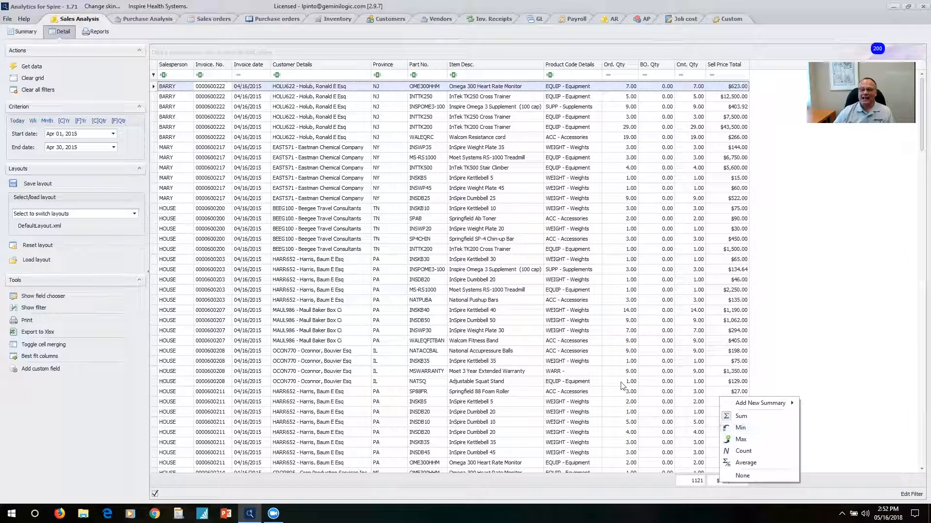
click(638, 483)
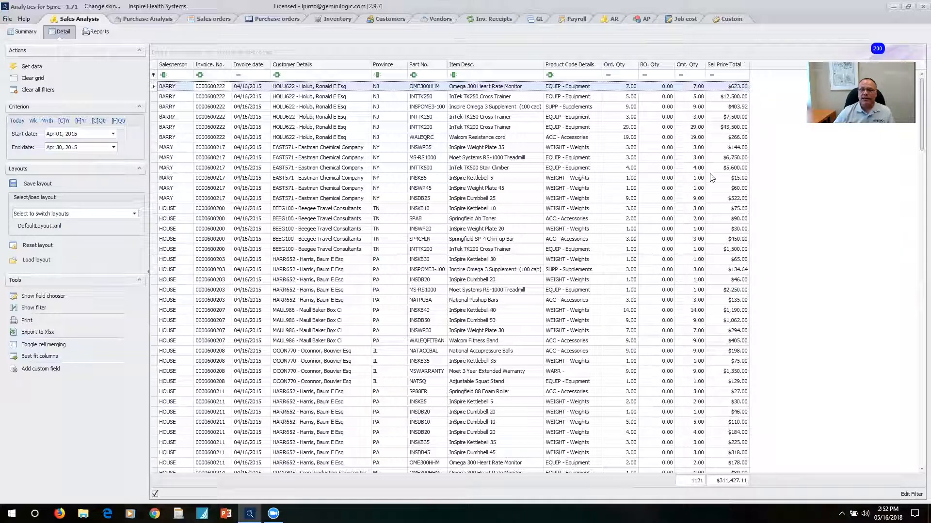
right_click(625, 481)
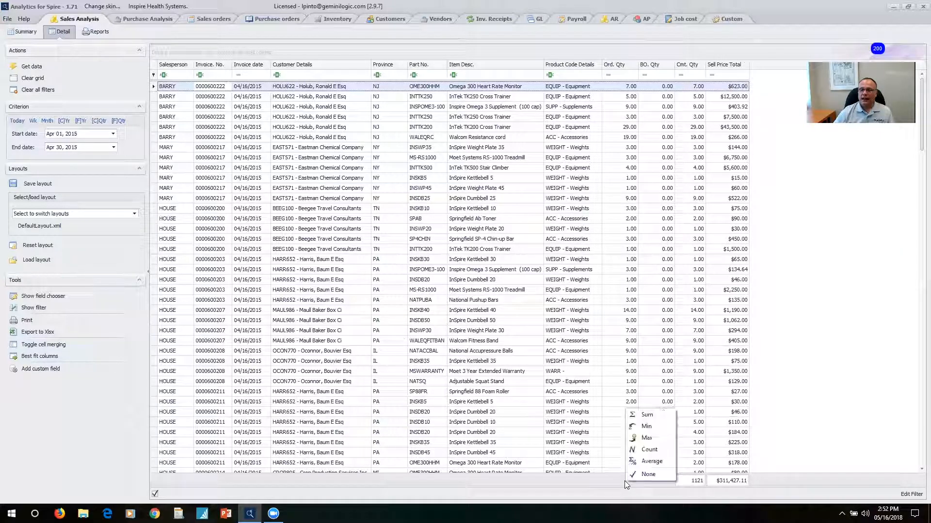
click(645, 416)
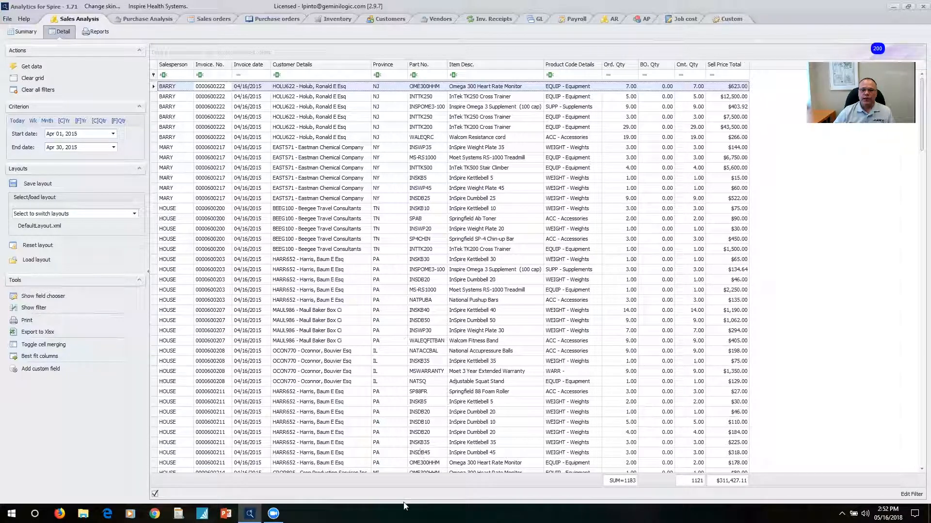
right_click(420, 481)
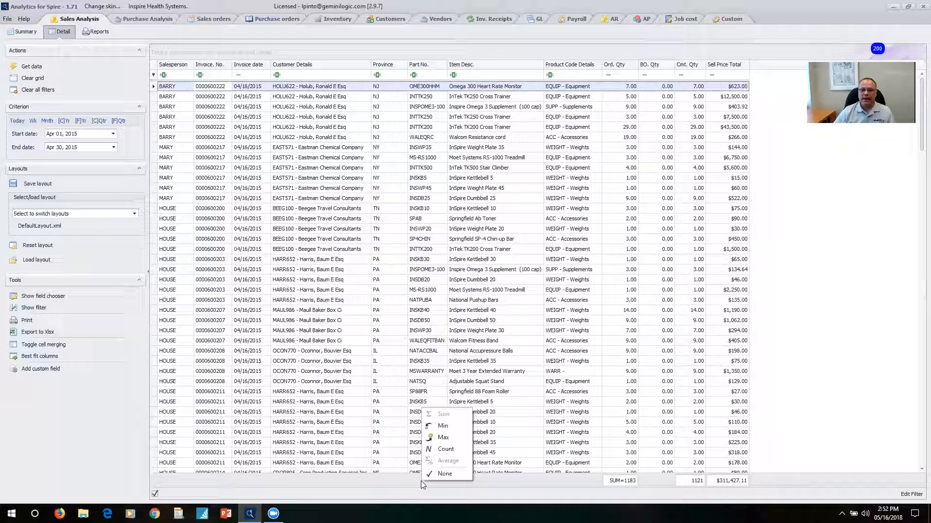
click(440, 451)
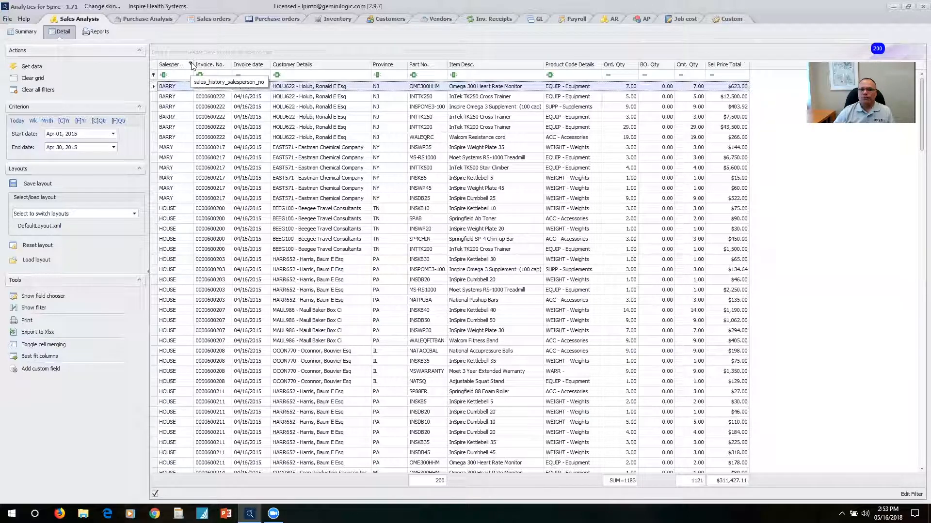
- Filter the Salesperson column with the text condition Does Not Equal HOUSE
click(190, 64)
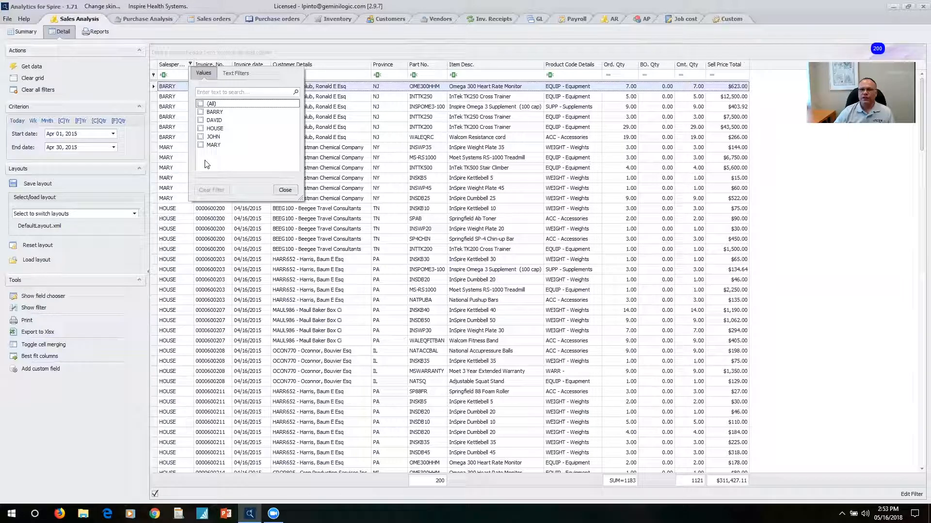
click(235, 74)
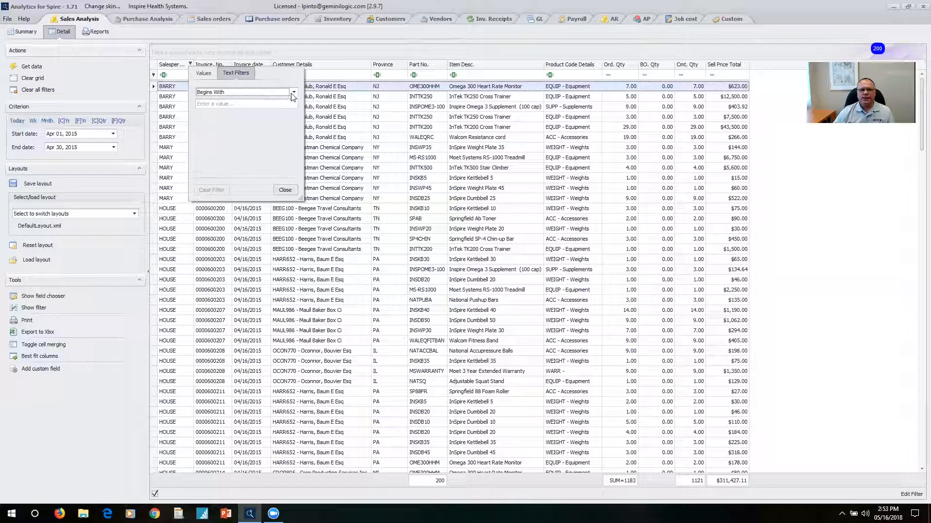
click(293, 94)
click(283, 114)
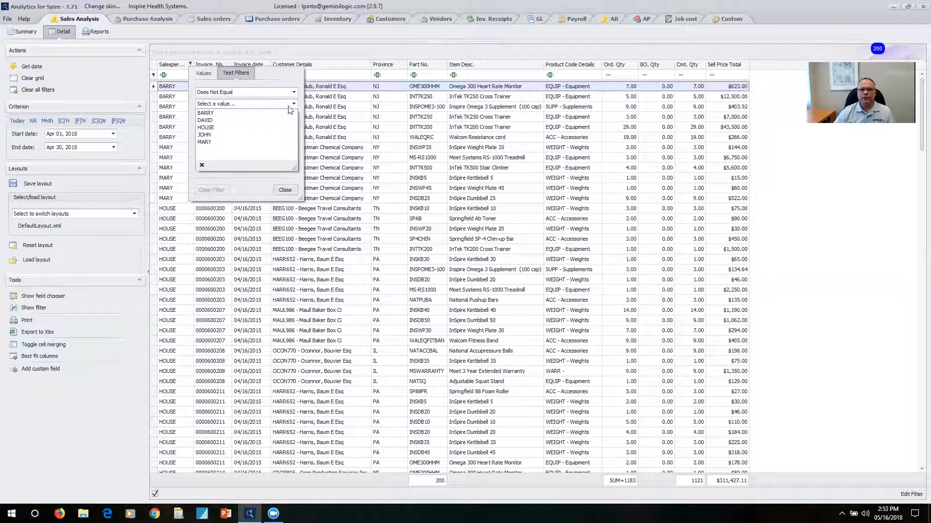
click(213, 128)
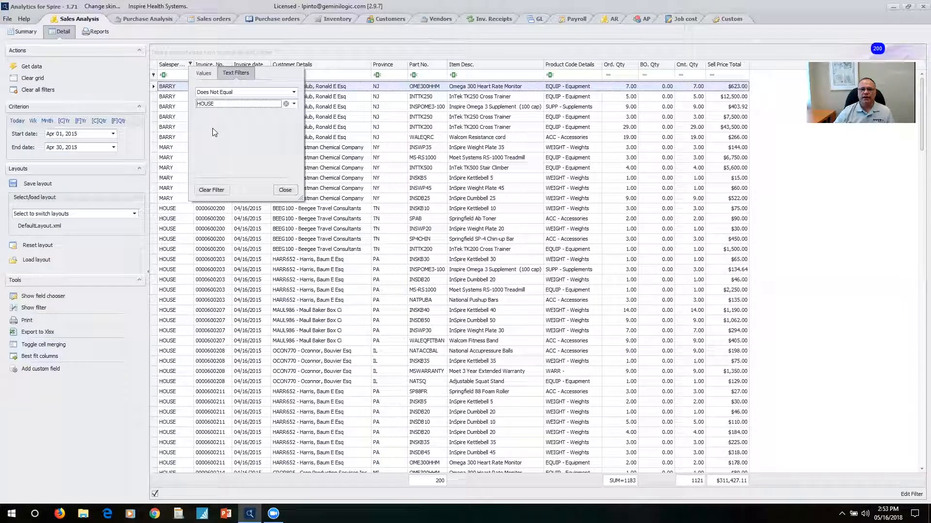
click(285, 190)
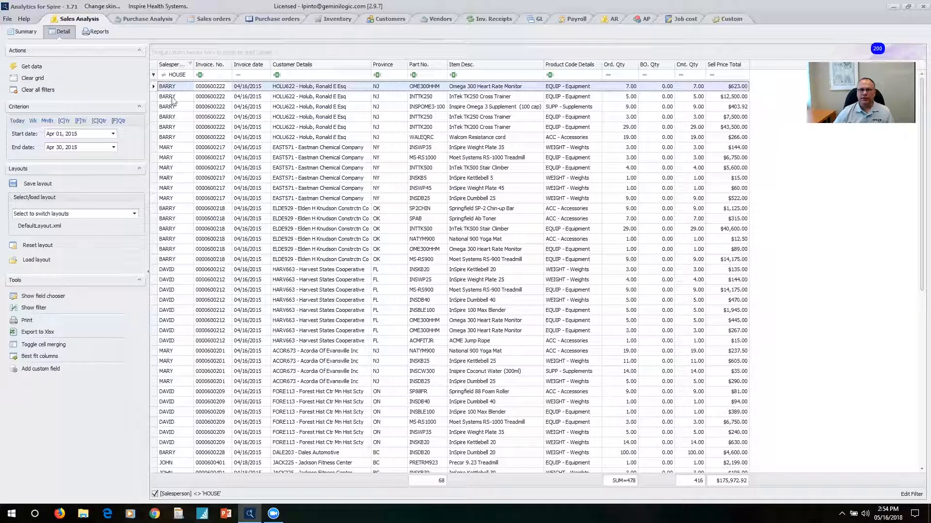
- Group the grid rows by Salesperson and look through the resulting groups and their subtotals
drag(169, 68, 200, 52)
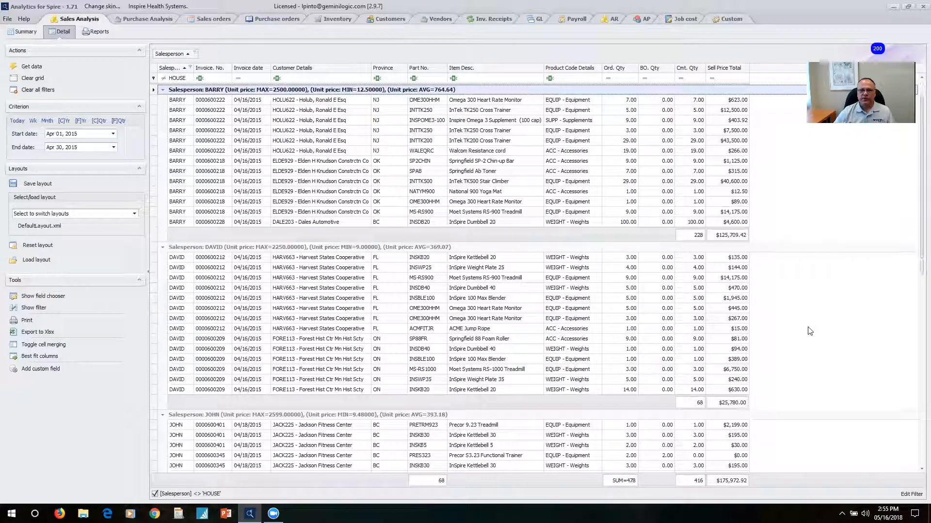
scroll(810, 329, down, 3)
scroll(820, 327, down, 10)
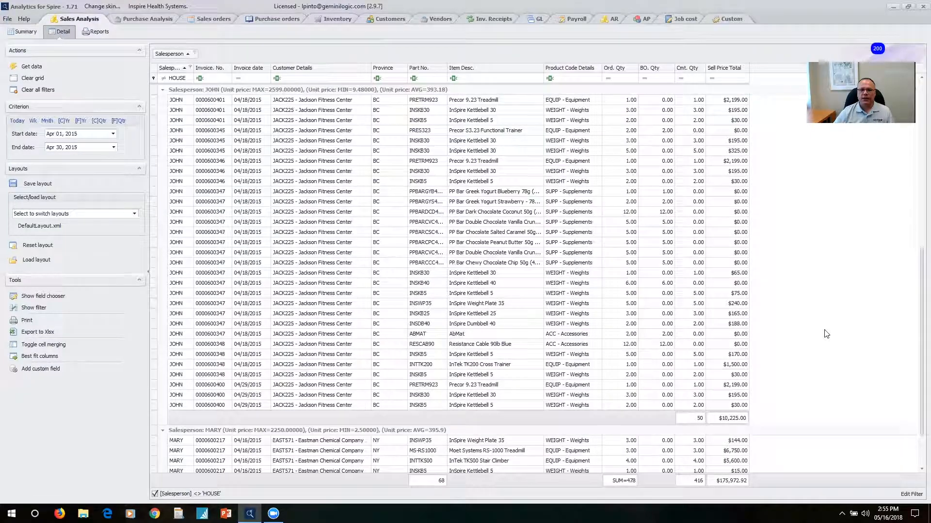
scroll(829, 327, up, 5)
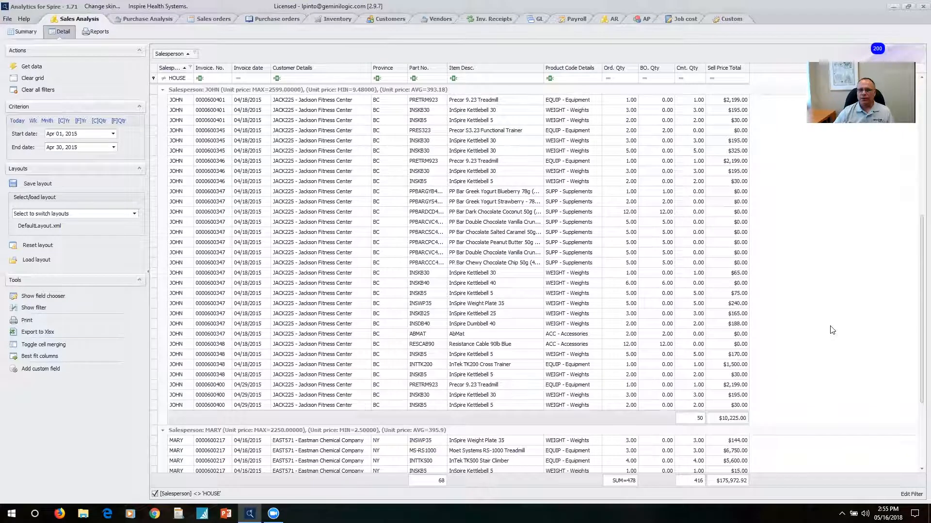
- Add a Sum summary for Ord. Qty and a Count summary for Part No. to the salesperson group footers
scroll(833, 318, up, 3)
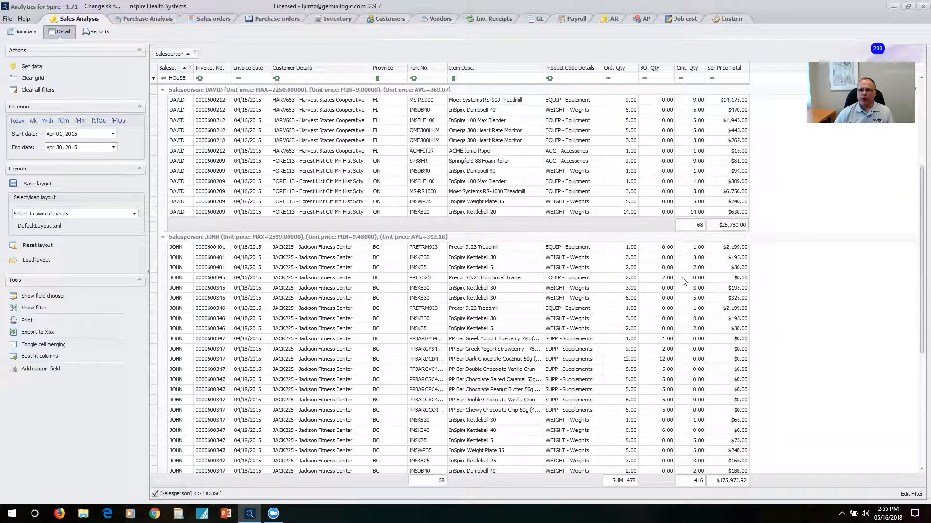
right_click(622, 221)
click(640, 227)
right_click(416, 227)
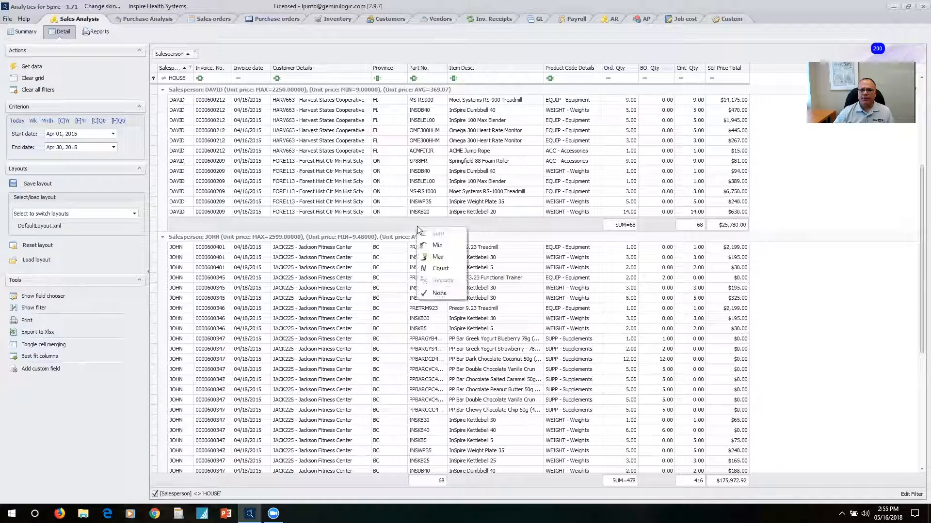
click(431, 270)
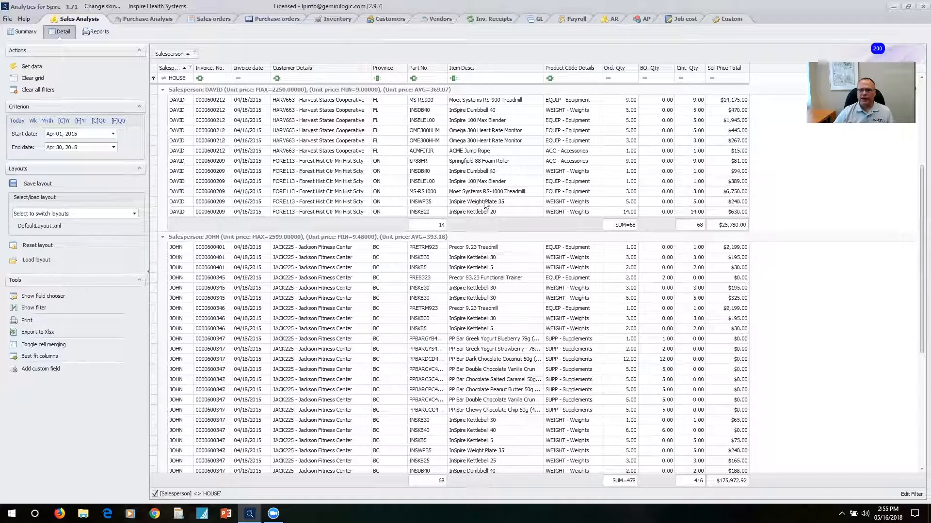
scroll(485, 206, up, 5)
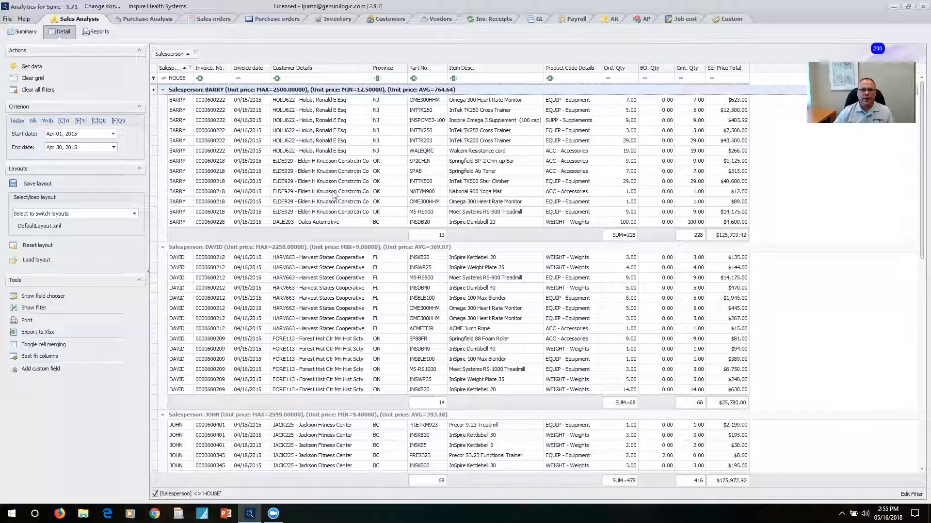
- Start a new custom field named FxComm with the caption "Fixed Commision 15%" and the Currency data type
click(43, 370)
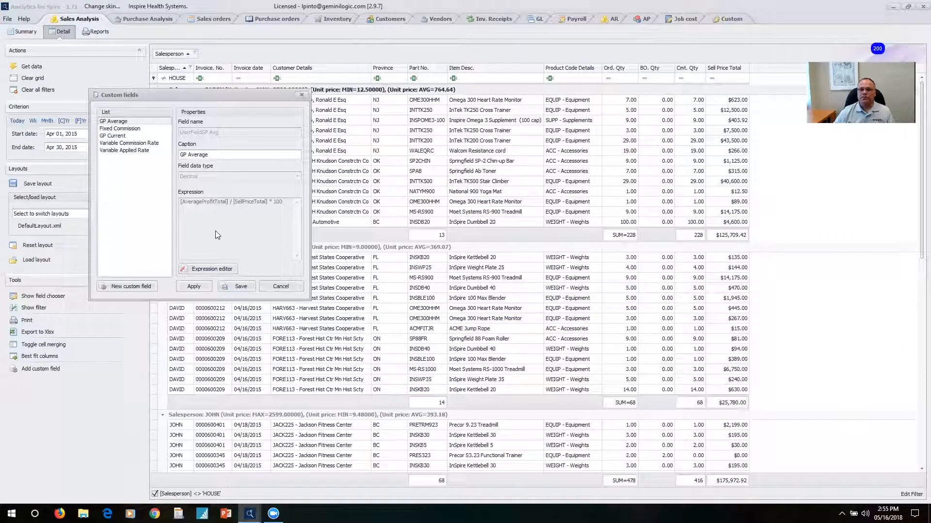
click(277, 289)
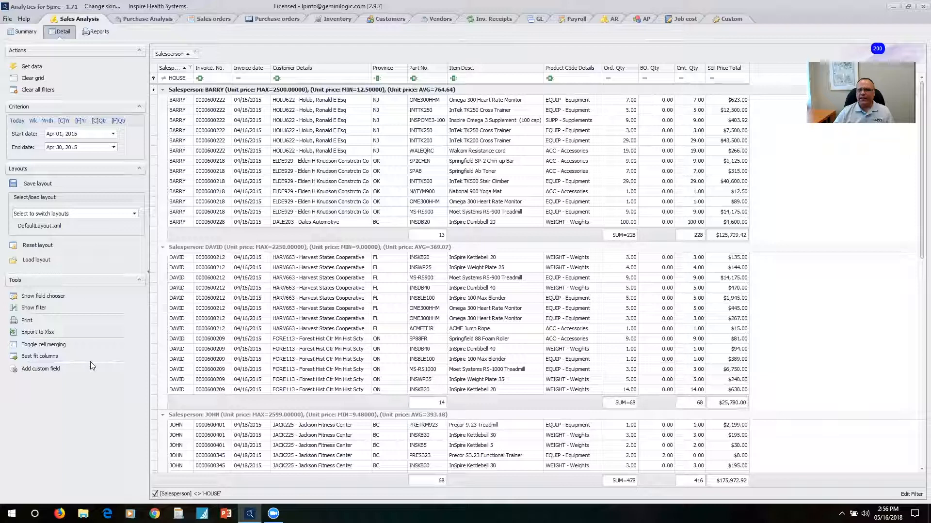
click(45, 372)
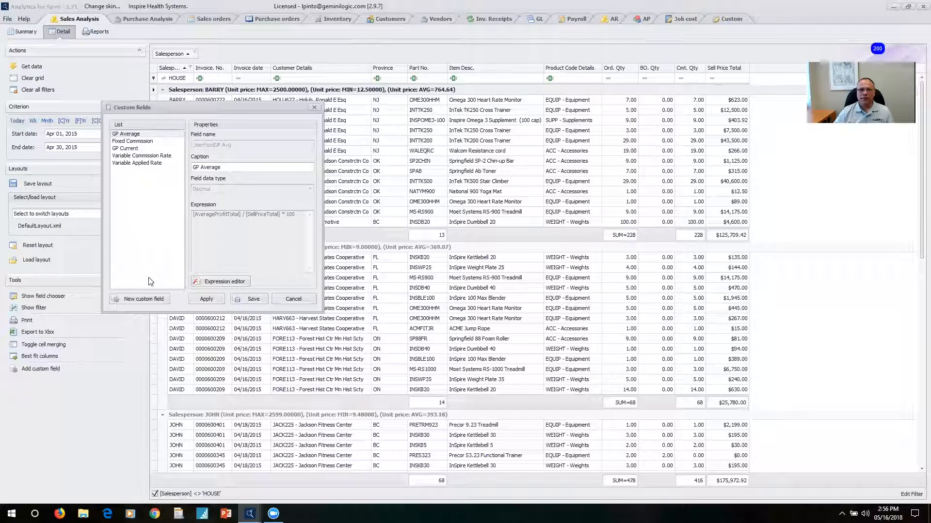
click(147, 298)
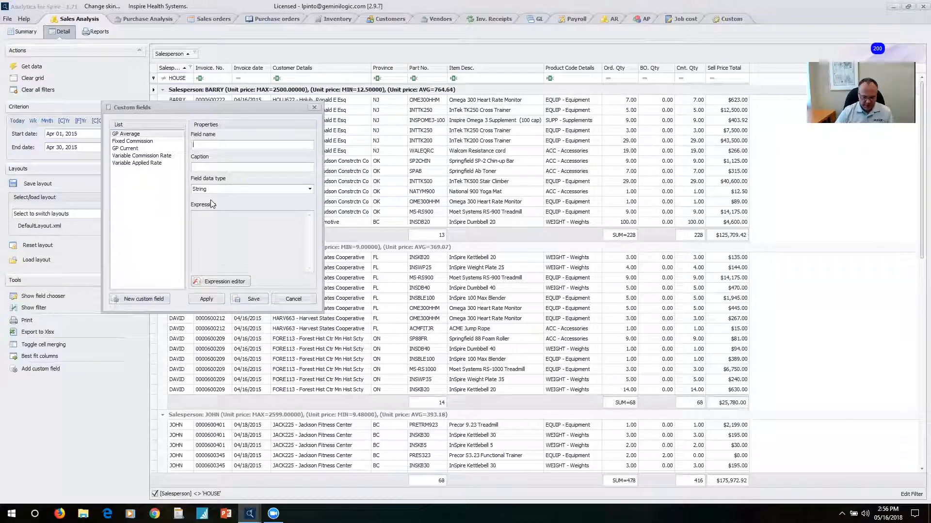
text(Fx)
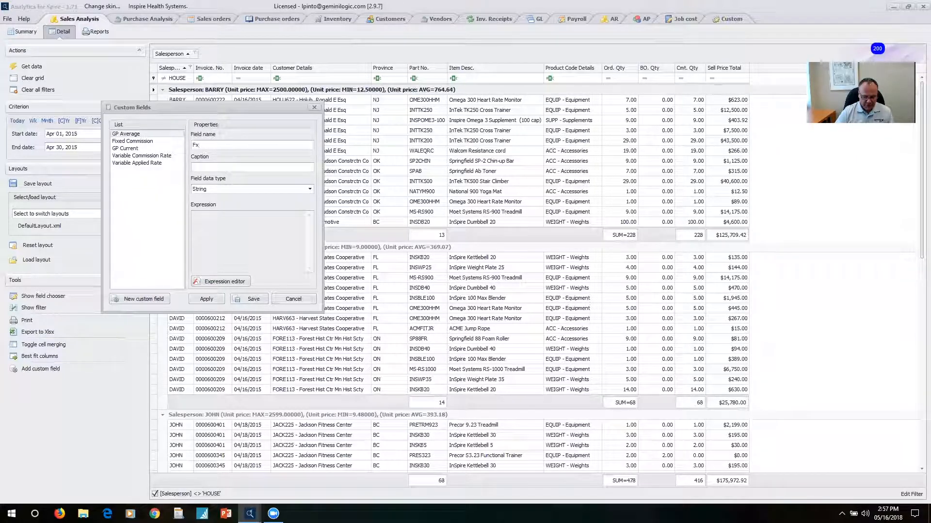
text(Comm)
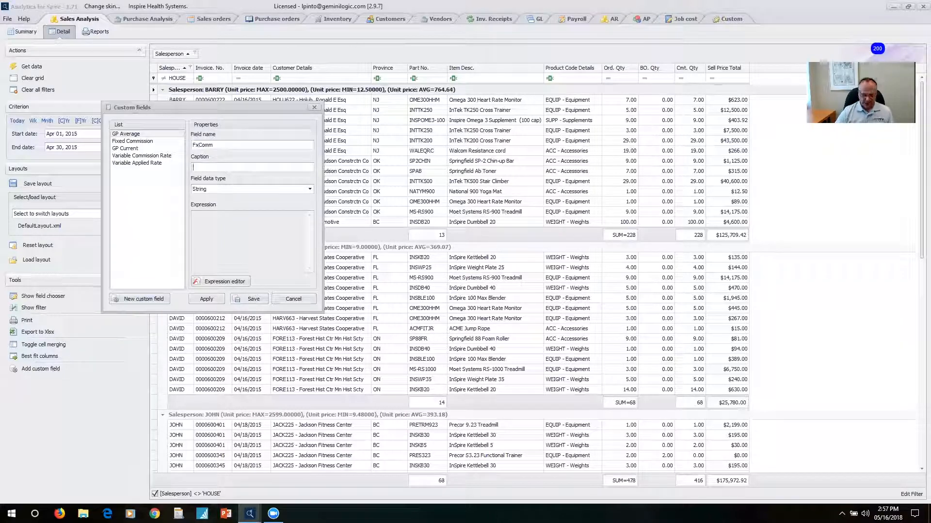
text(F)
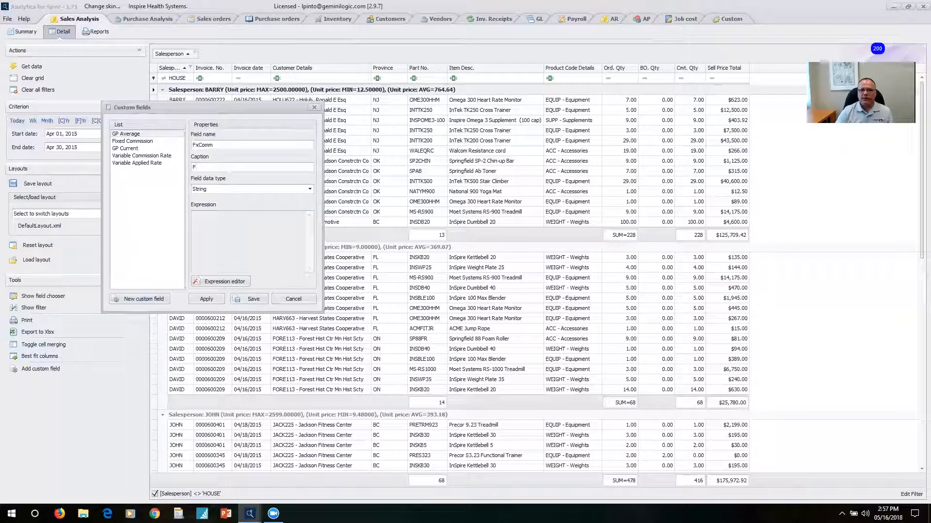
text(ixed )
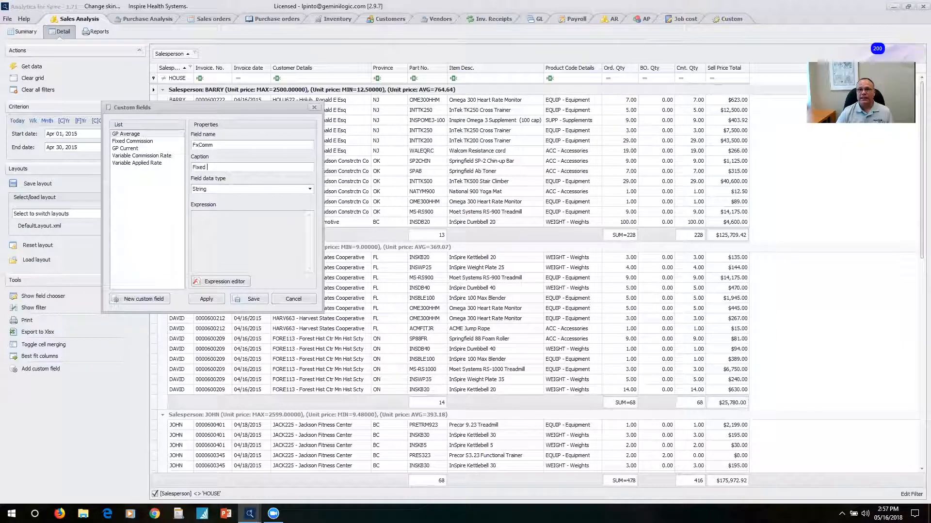
text(Commision 1)
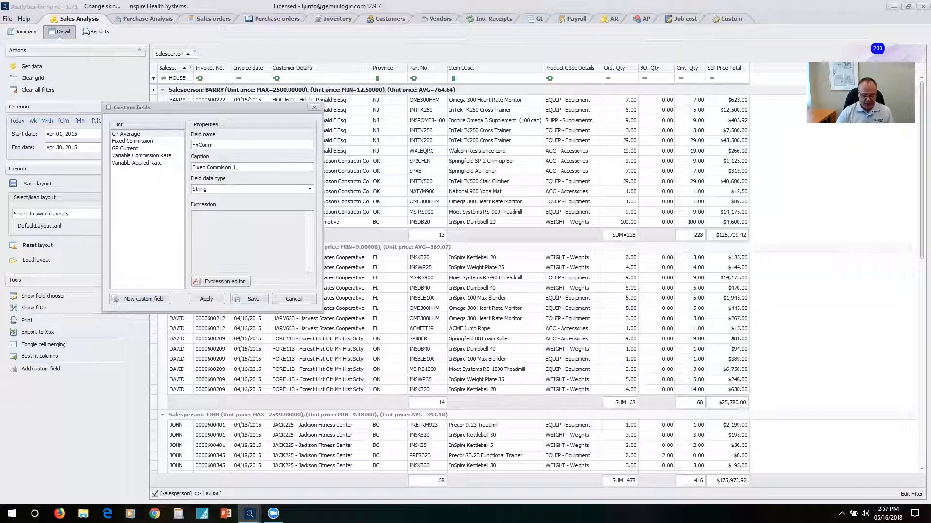
text(5%)
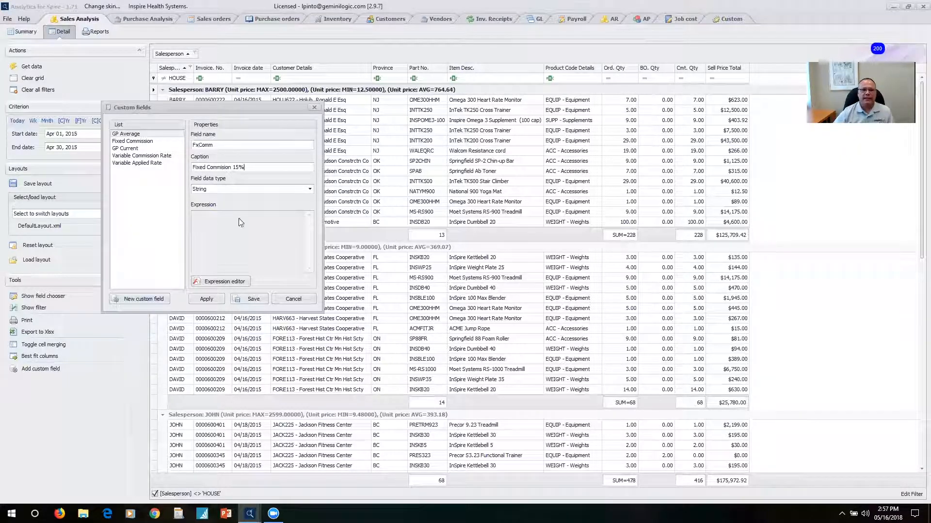
click(308, 190)
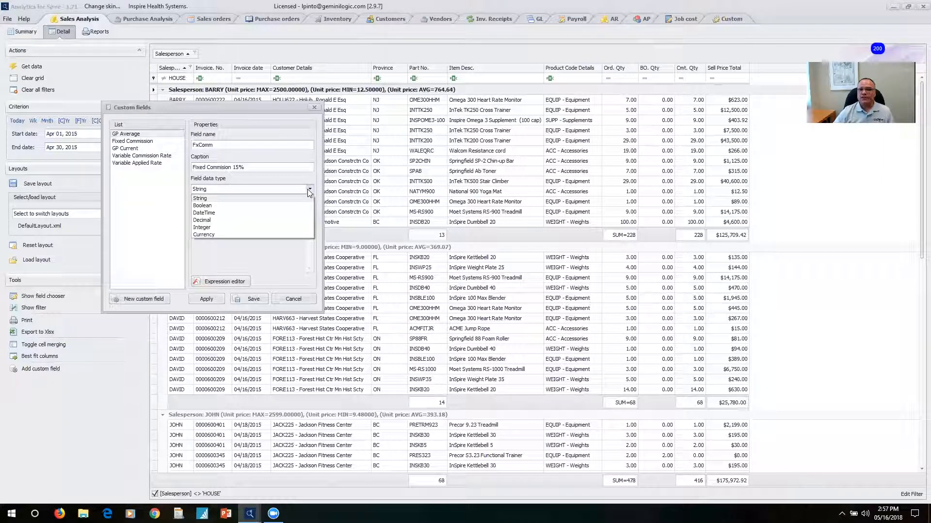
click(215, 235)
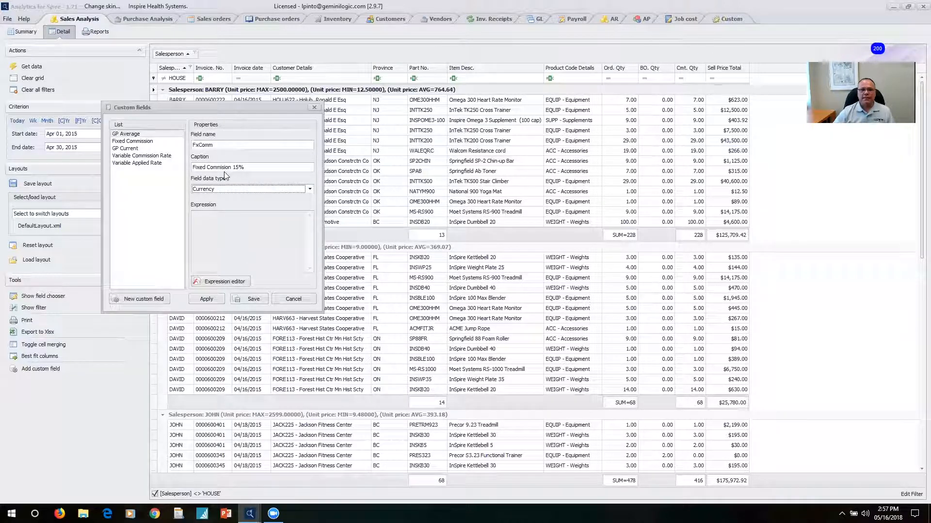
- Find the Sell Price Total column in the Expression Editor and insert it into the custom field's expression
click(228, 281)
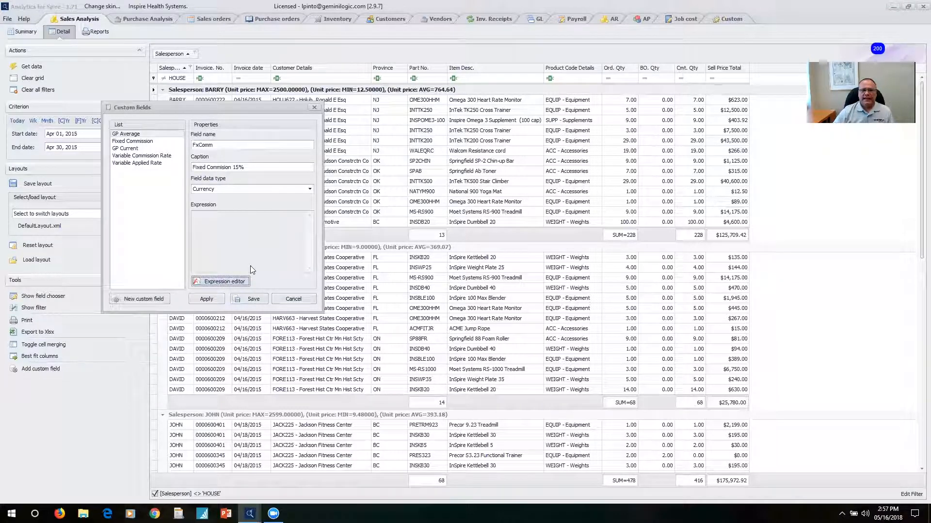
click(242, 281)
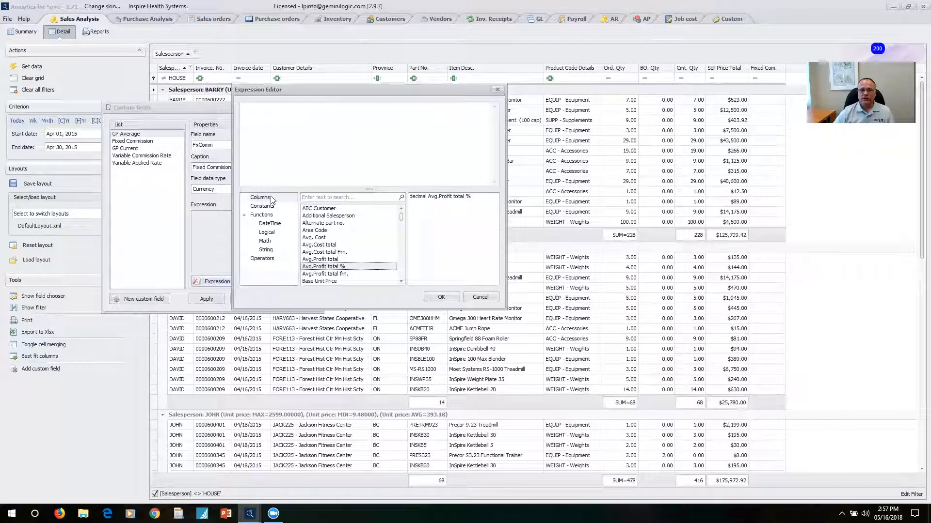
scroll(349, 238, down, 5)
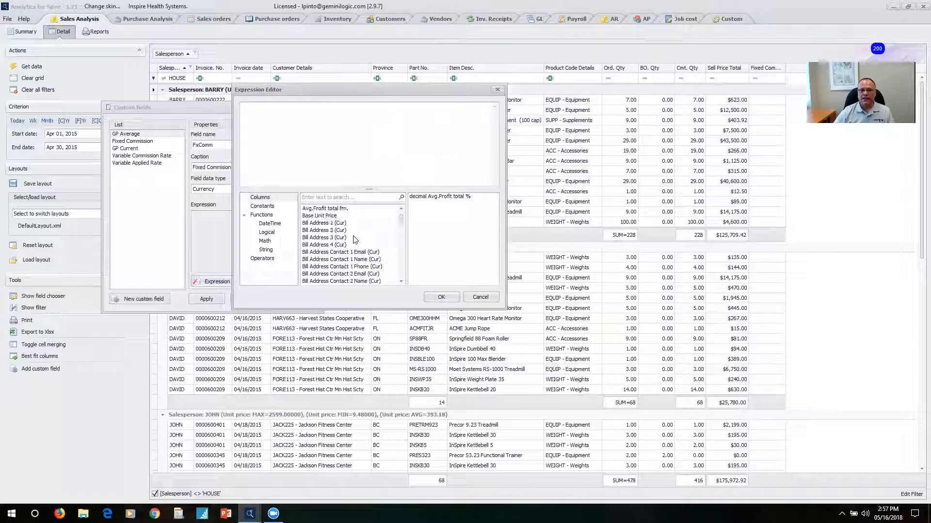
scroll(356, 244, up, 5)
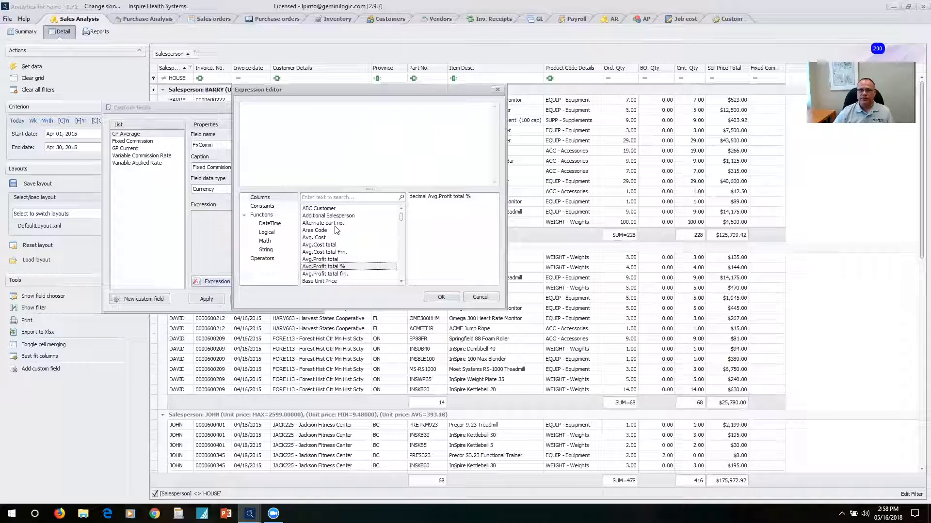
click(331, 198)
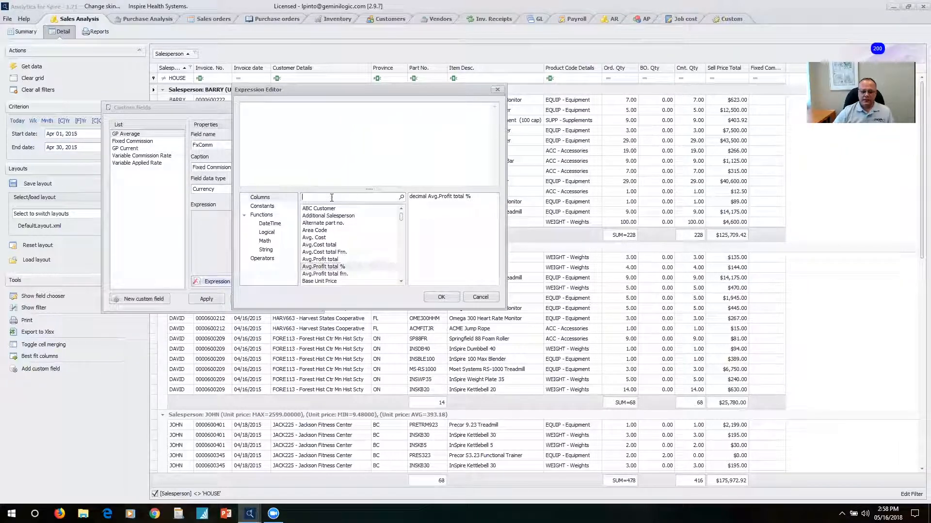
text(sell)
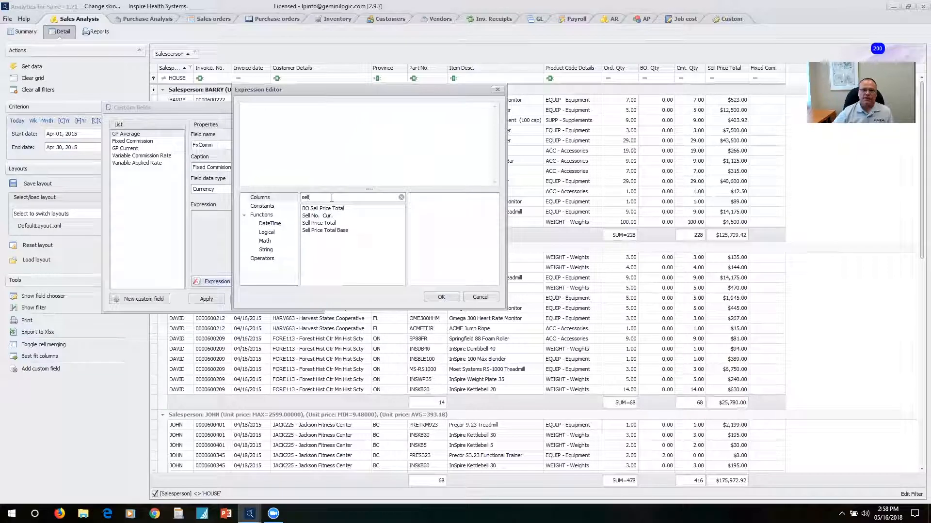
double_click(327, 223)
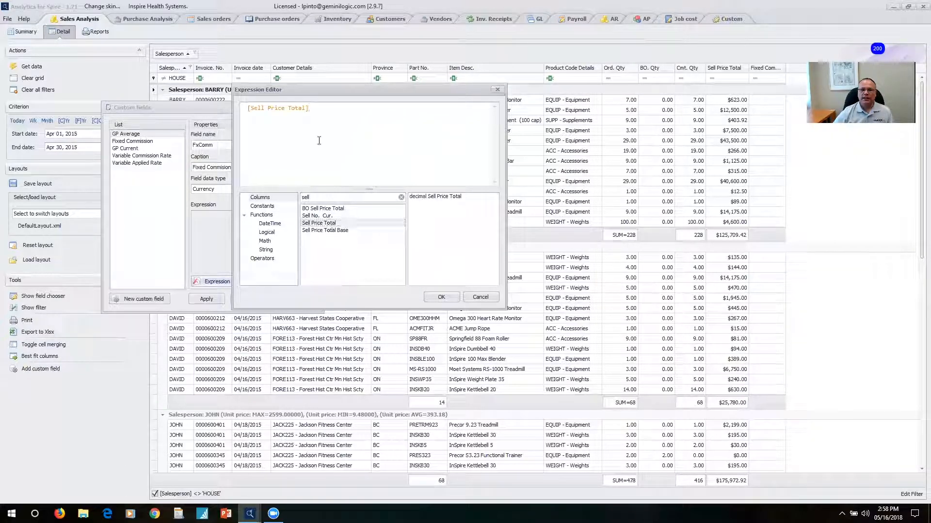
click(248, 118)
click(401, 197)
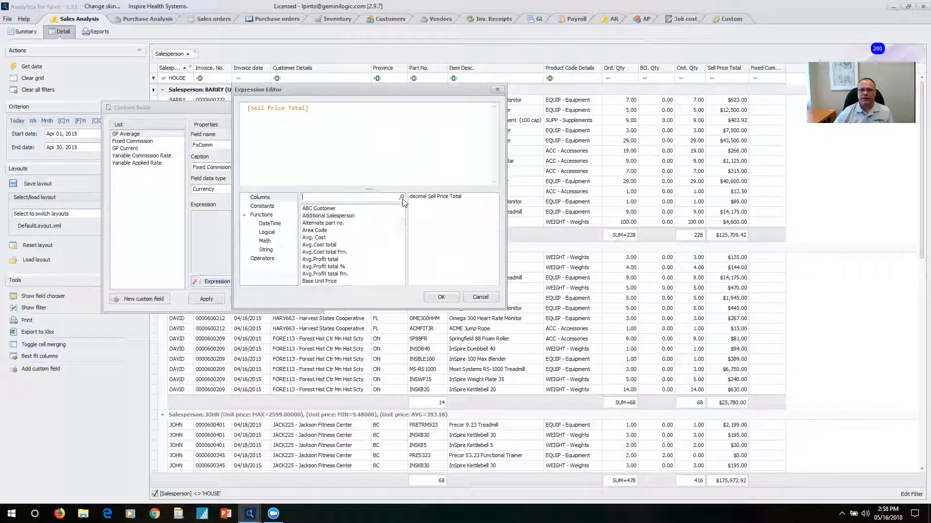
- Multiply Sell Price Total by .15 in the expression, then save the custom field and widen its grid column
click(262, 260)
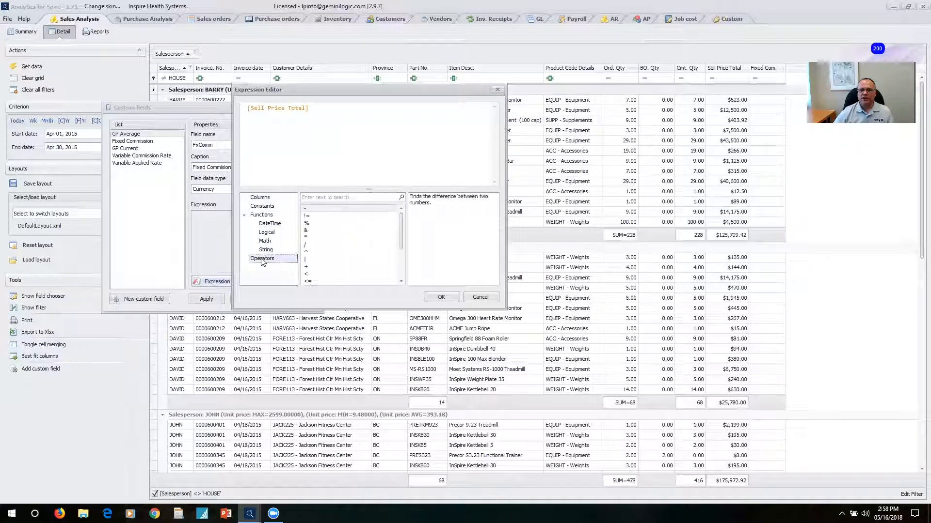
double_click(306, 238)
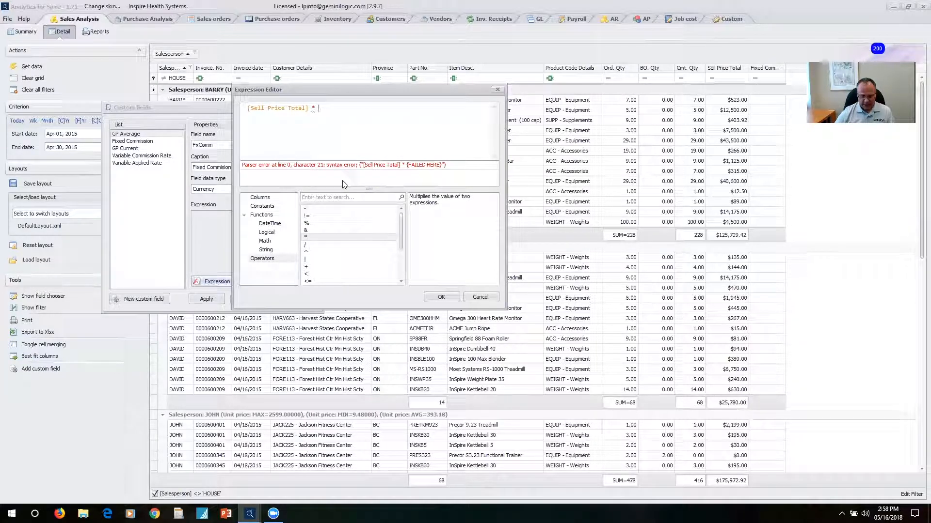
text(.15)
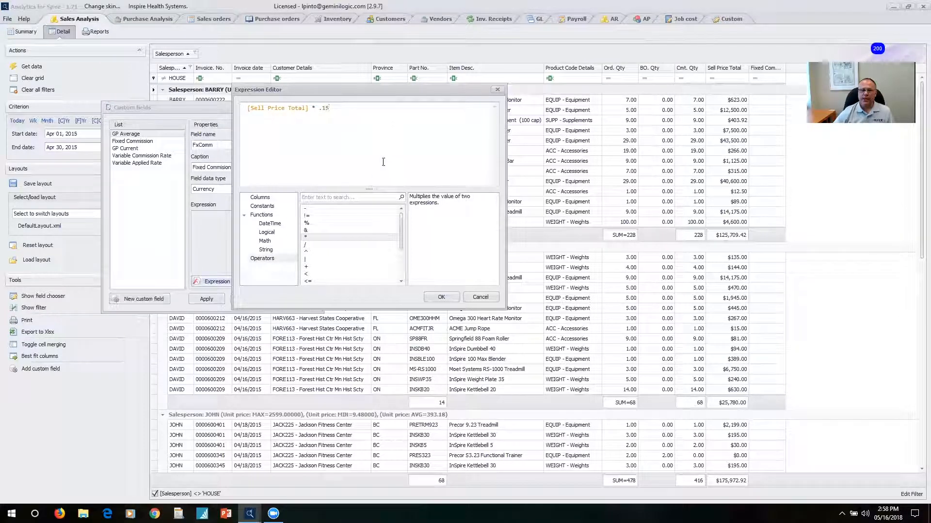
click(440, 297)
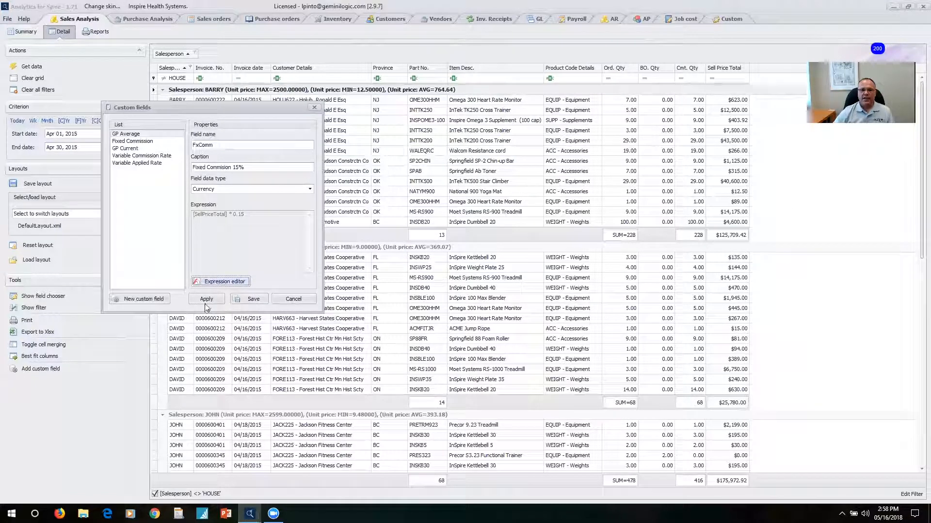
click(245, 300)
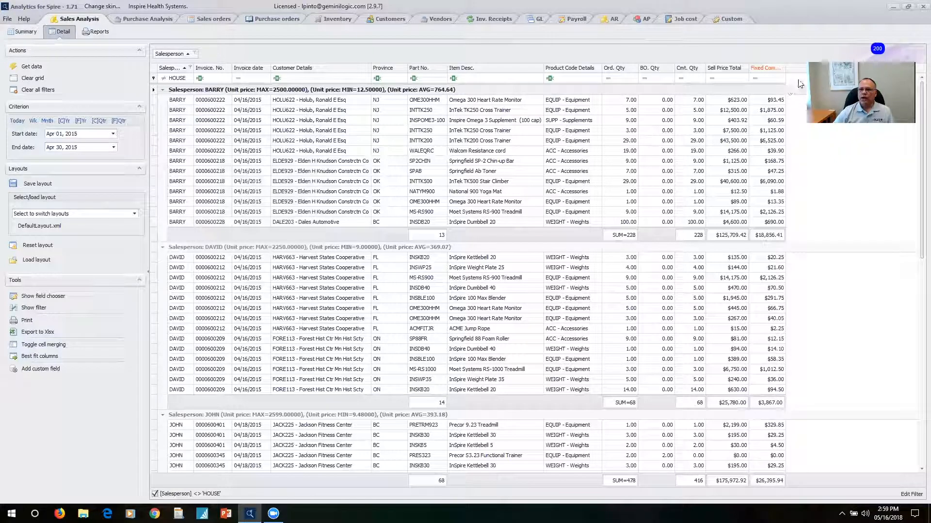
drag(785, 68, 797, 68)
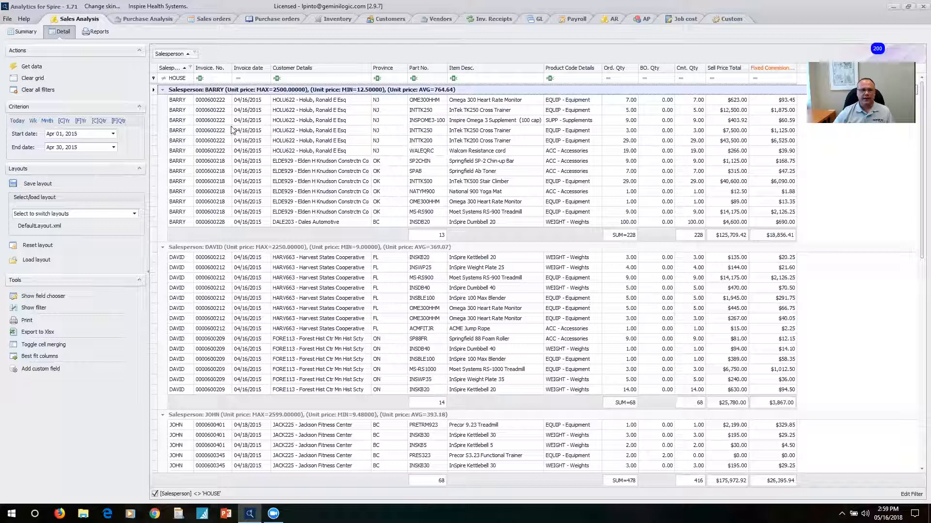
- Switch to the Variable Commission Rate.xml layout and collapse the side pane to look through each salesperson's rates and commissions
click(133, 214)
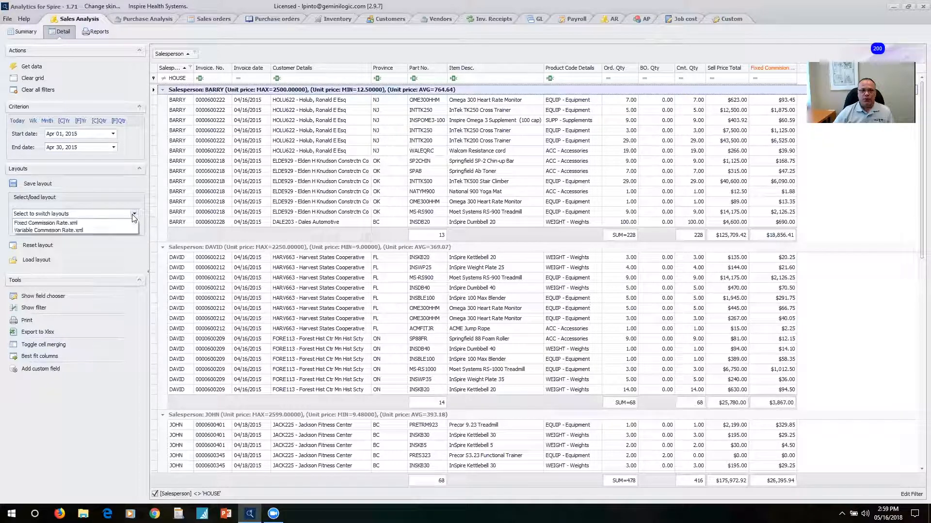
click(68, 230)
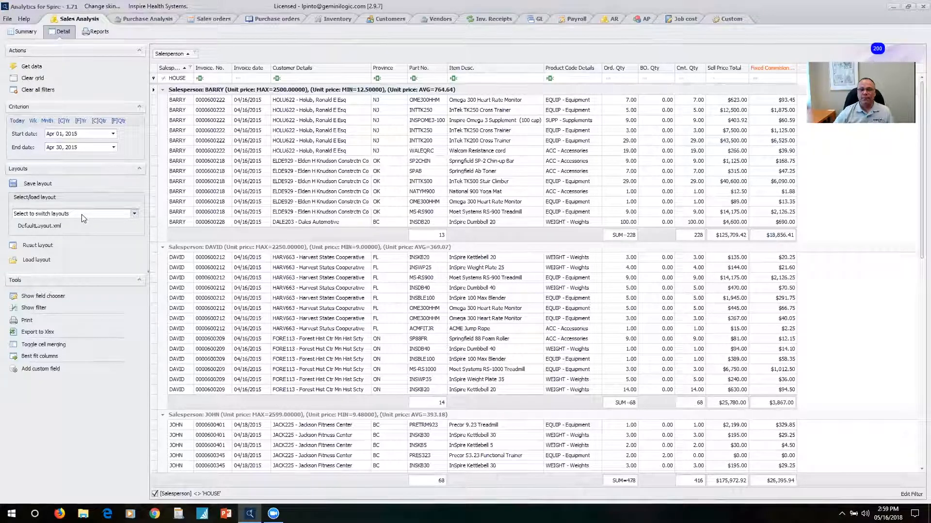
click(148, 275)
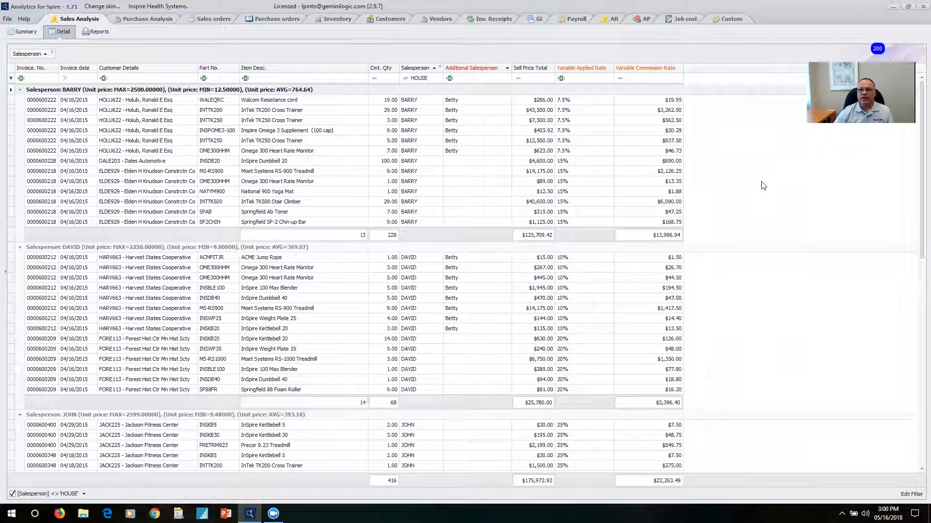
scroll(623, 175, down, 1)
scroll(607, 179, up, 1)
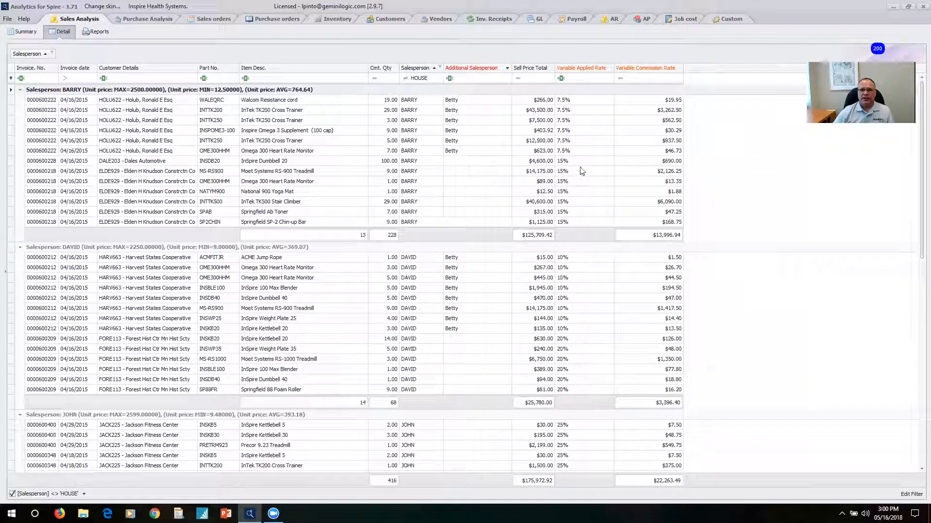
scroll(610, 198, down, 6)
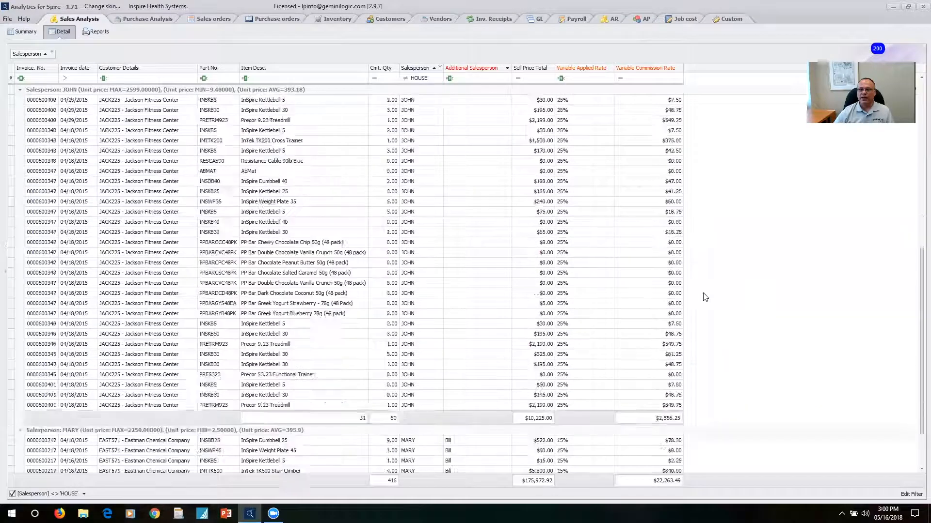
- Examine the variable applied rates, commission amounts and subtotals for each salesperson's invoice lines
scroll(698, 289, down, 5)
scroll(736, 299, up, 11)
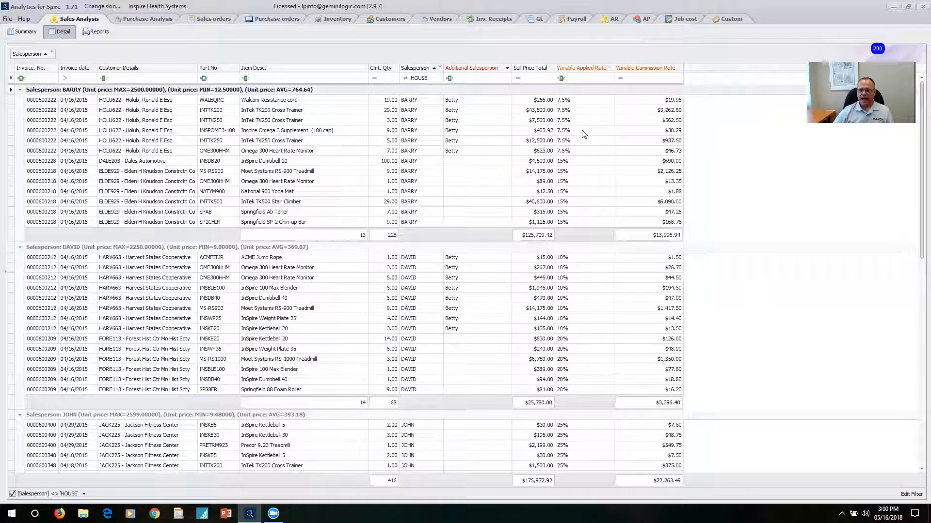
scroll(591, 145, down, 1)
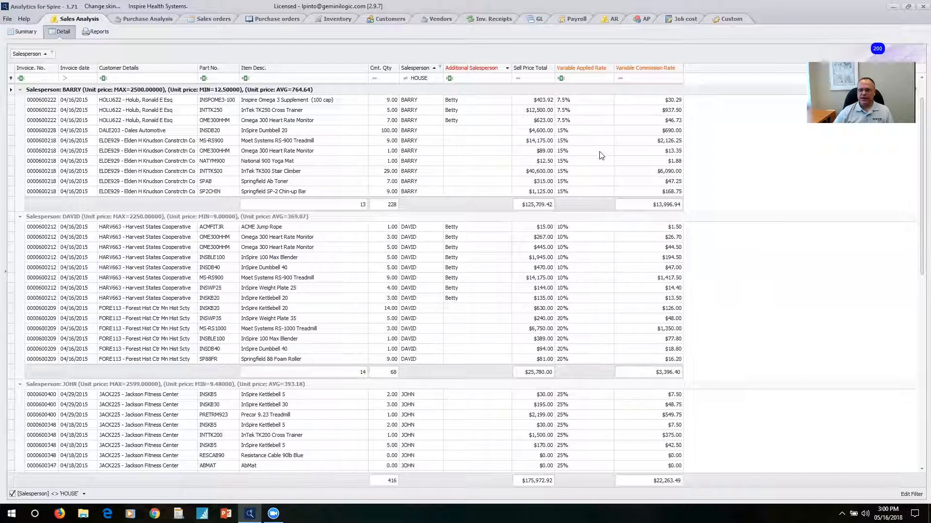
scroll(597, 194, down, 5)
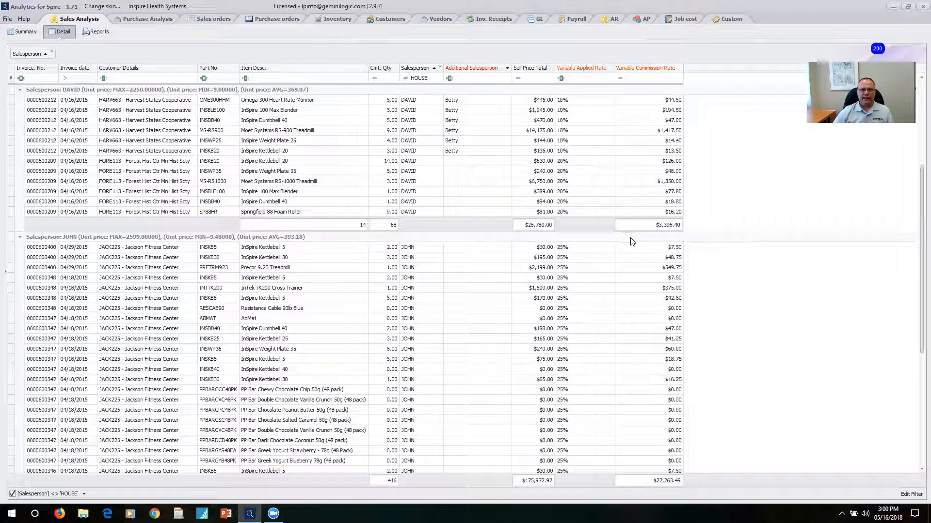
scroll(635, 242, down, 6)
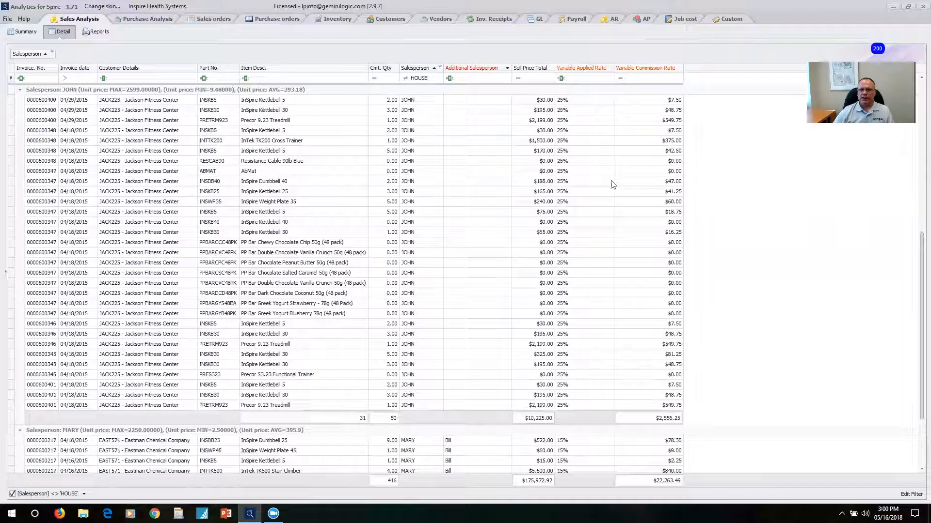
scroll(623, 276, down, 1)
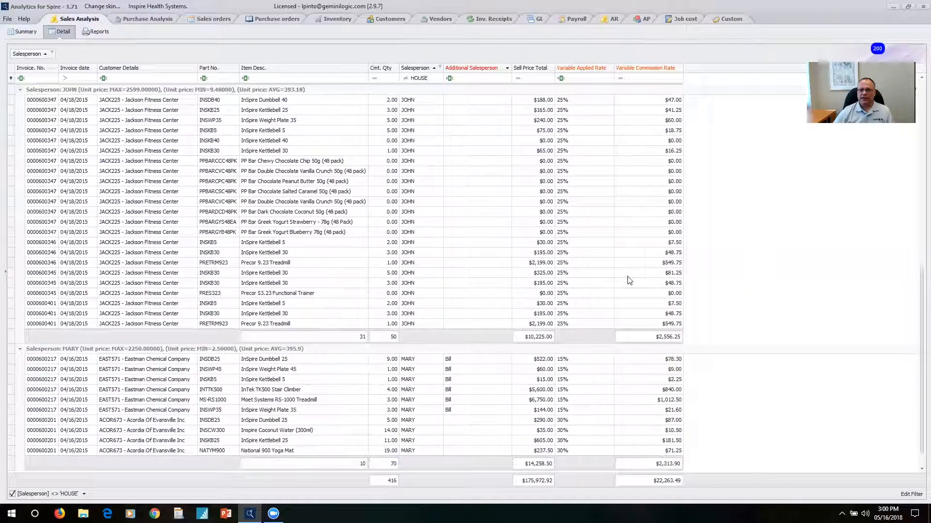
scroll(630, 284, up, 1)
scroll(633, 288, down, 1)
scroll(645, 291, up, 6)
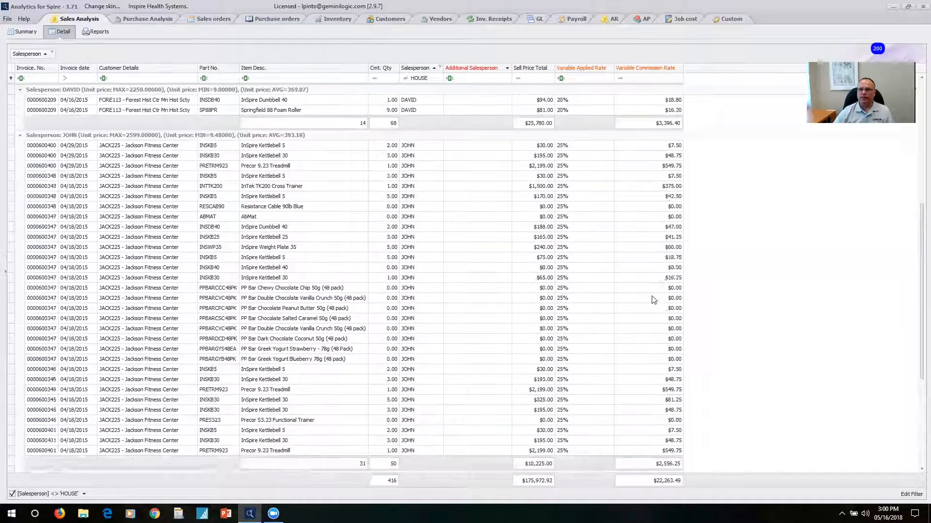
scroll(655, 293, up, 5)
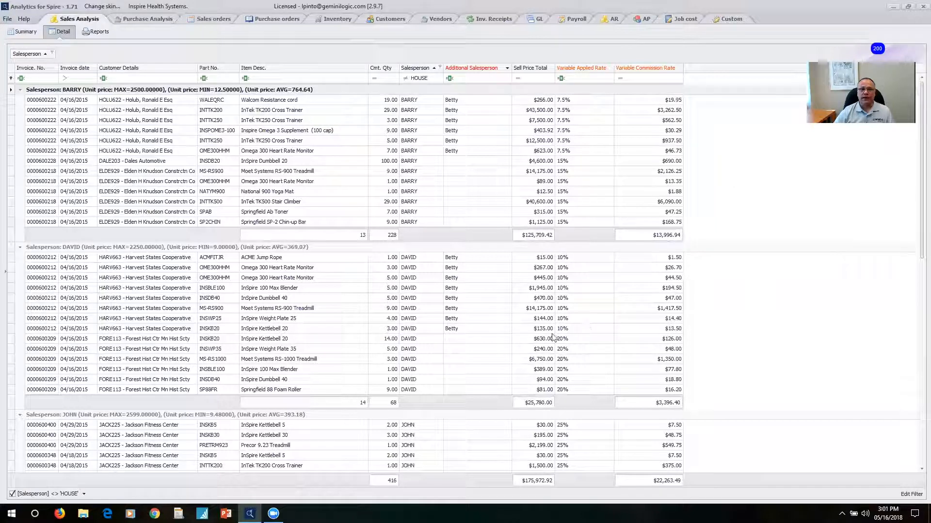
- Collapse all salesperson groups in the detail grid so only their summary totals show
right_click(26, 58)
click(34, 72)
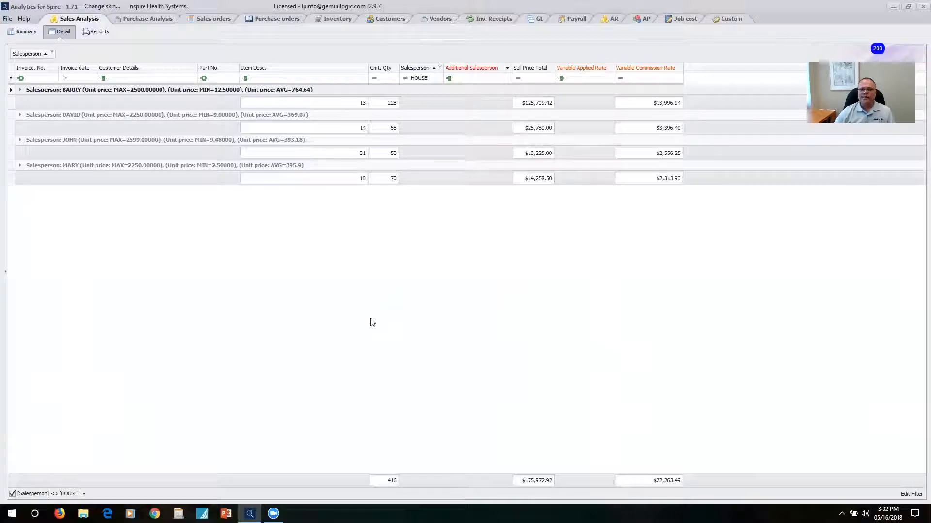
- In the sales summary view, load data for the date range Jan 01, 2015 to Apr 30, 2016
click(21, 32)
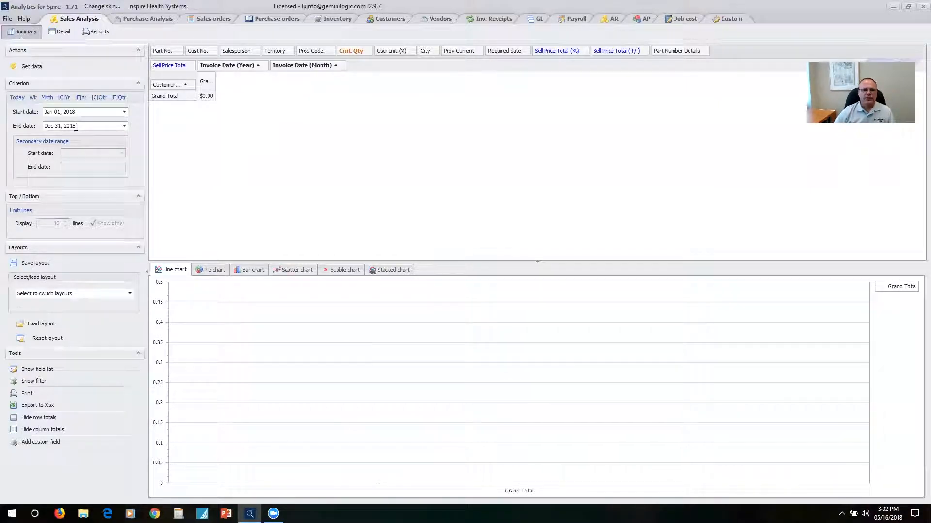
drag(89, 112, 1, 113)
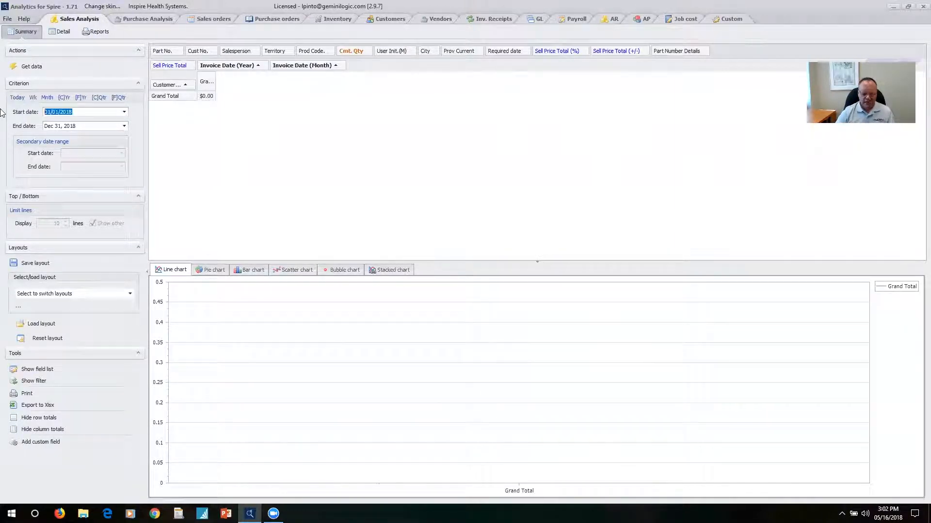
text(01/)
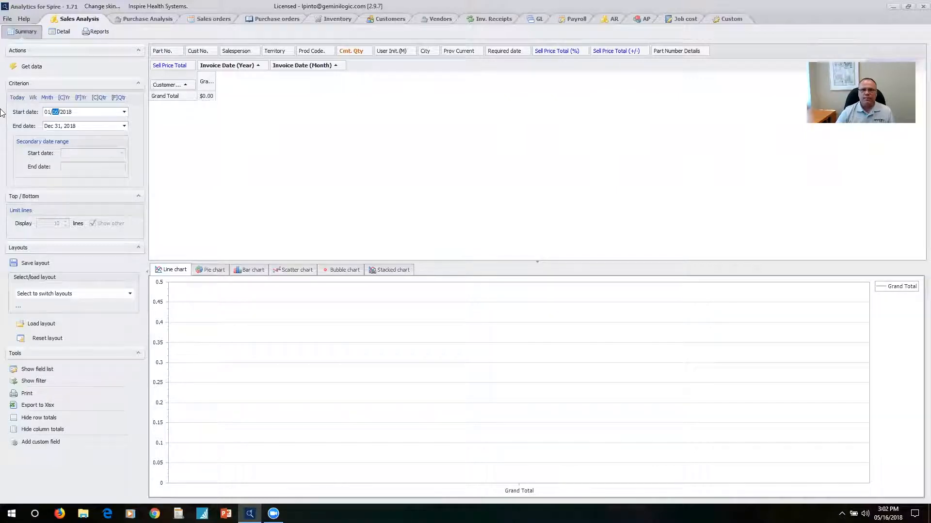
text(01/20)
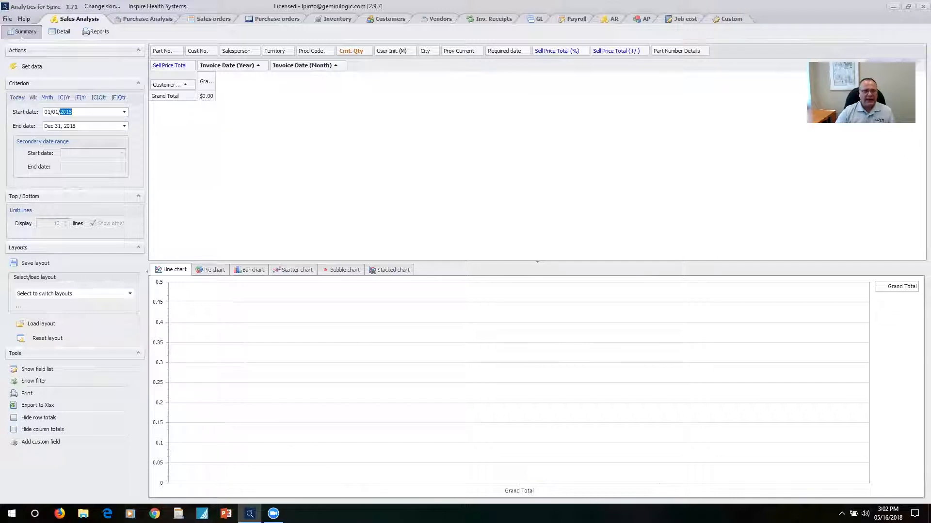
key(Tab)
text(043020)
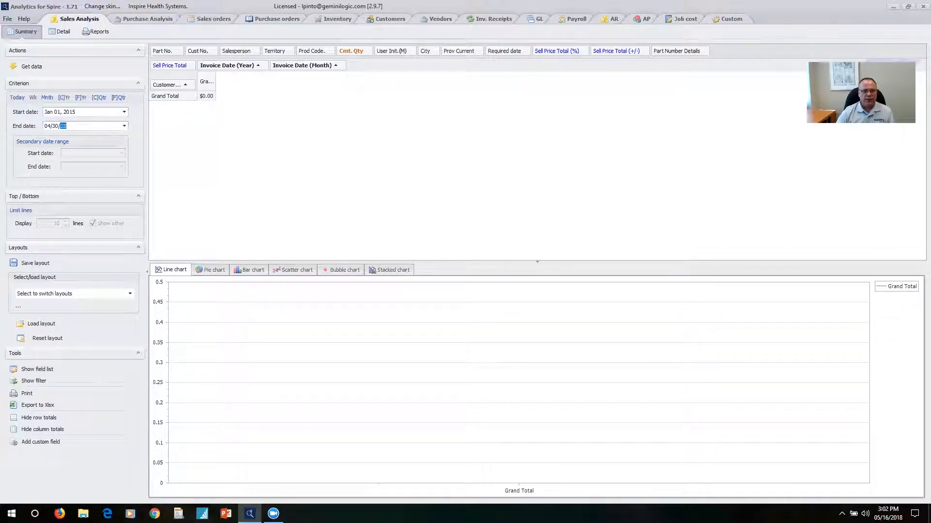
text(016)
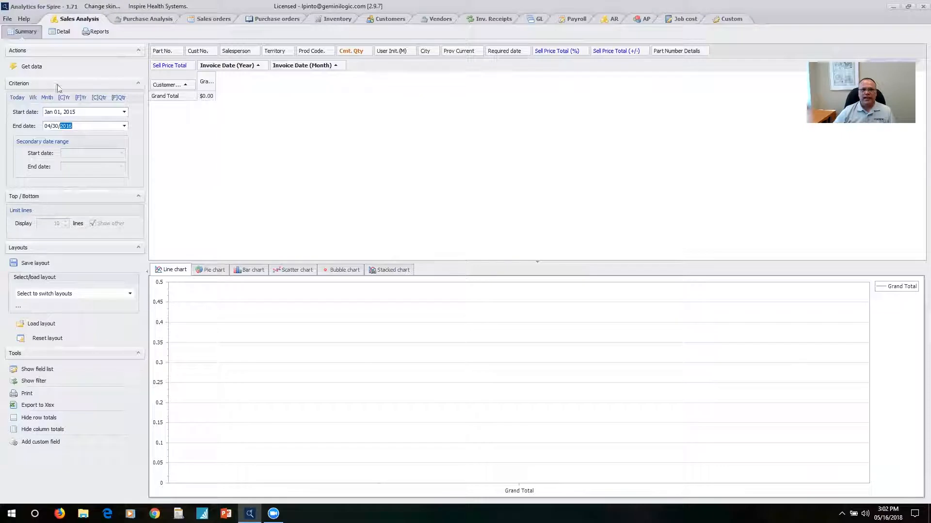
click(32, 67)
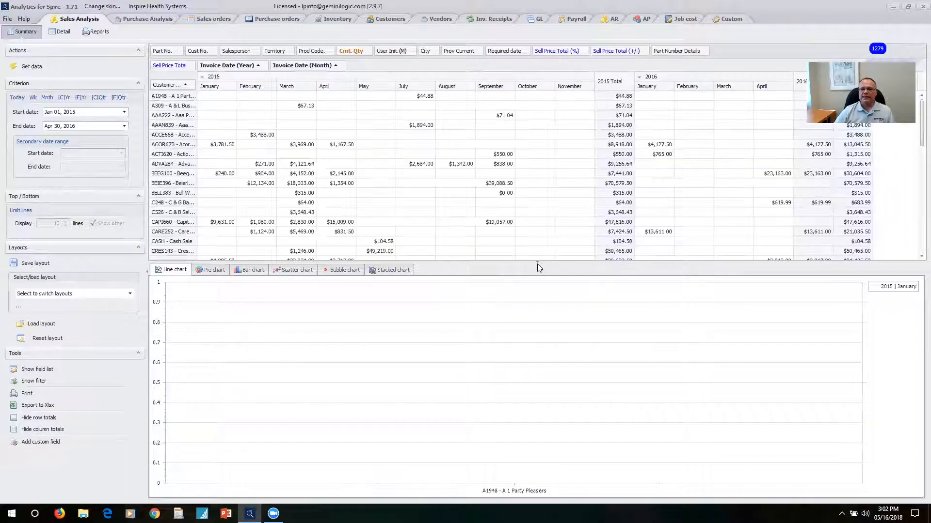
- Enlarge the pivot grid and its Customer Details column, and move Invoice Date (Month) from the columns to the unused fields
drag(535, 262, 543, 483)
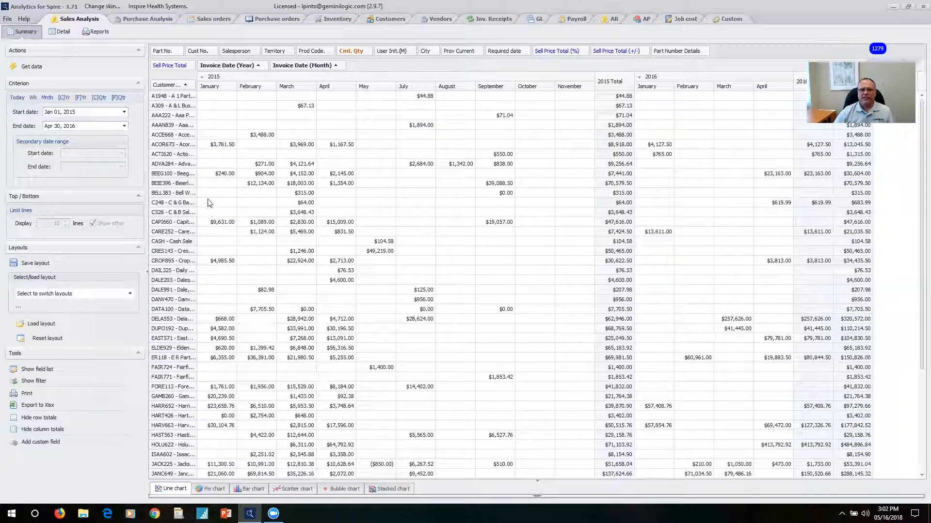
drag(196, 187, 303, 201)
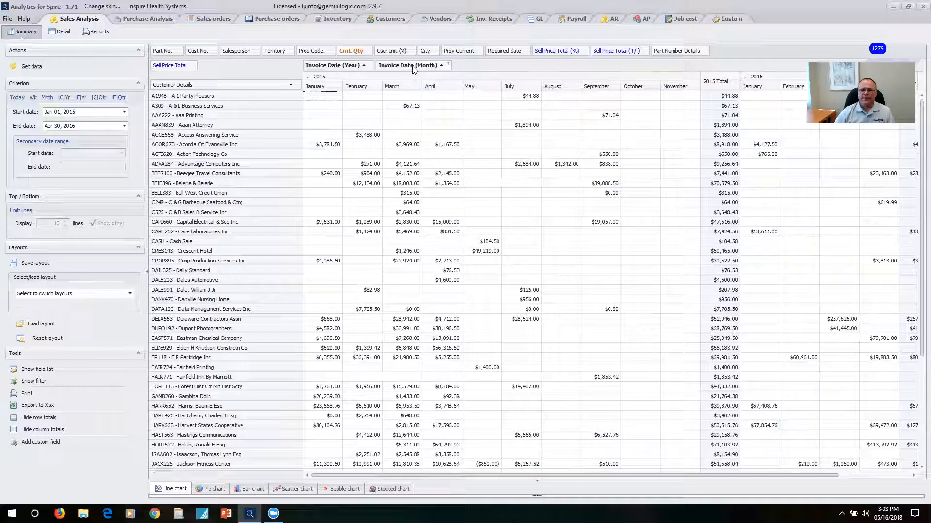
drag(413, 69, 718, 53)
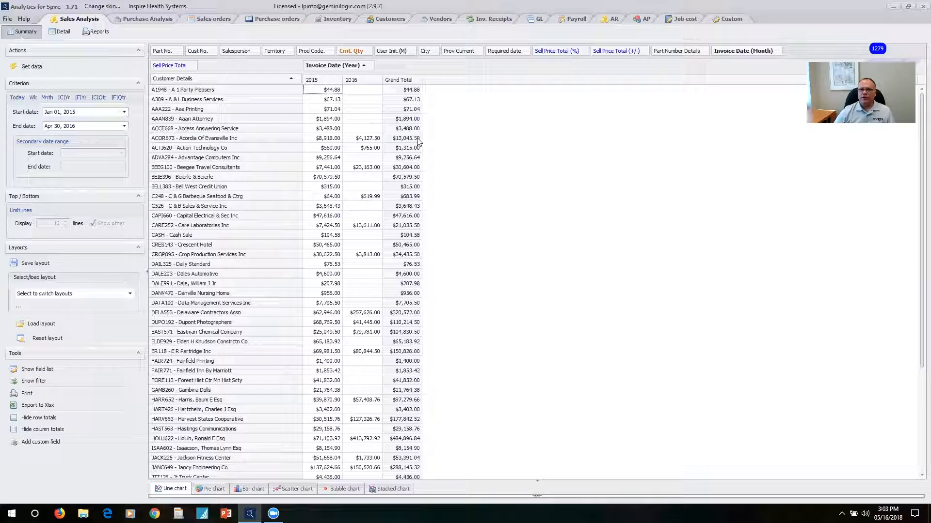
- Sort the Customer Details rows by Grand Total from highest to lowest
right_click(410, 83)
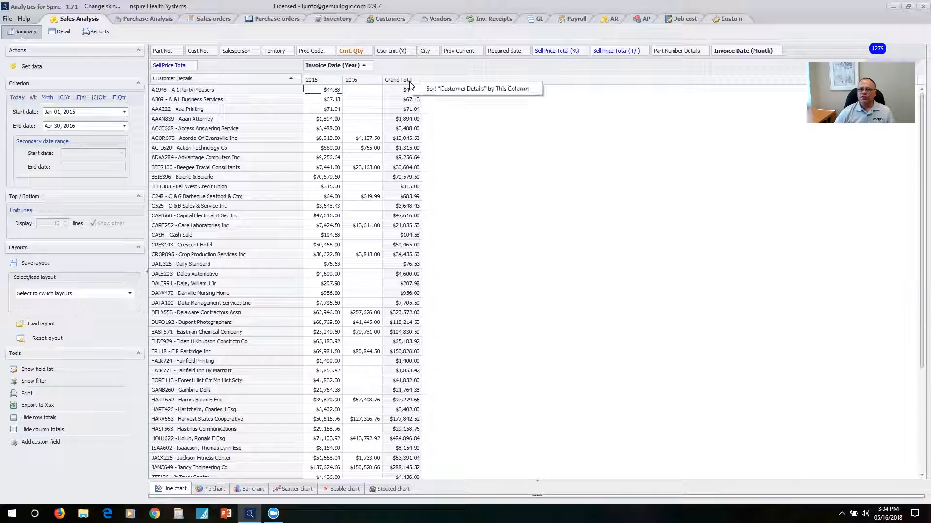
click(447, 91)
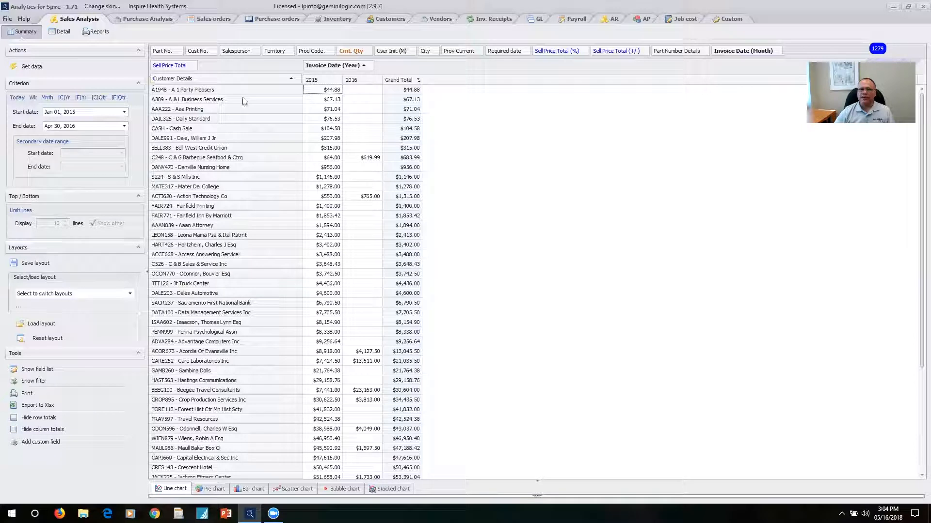
click(232, 79)
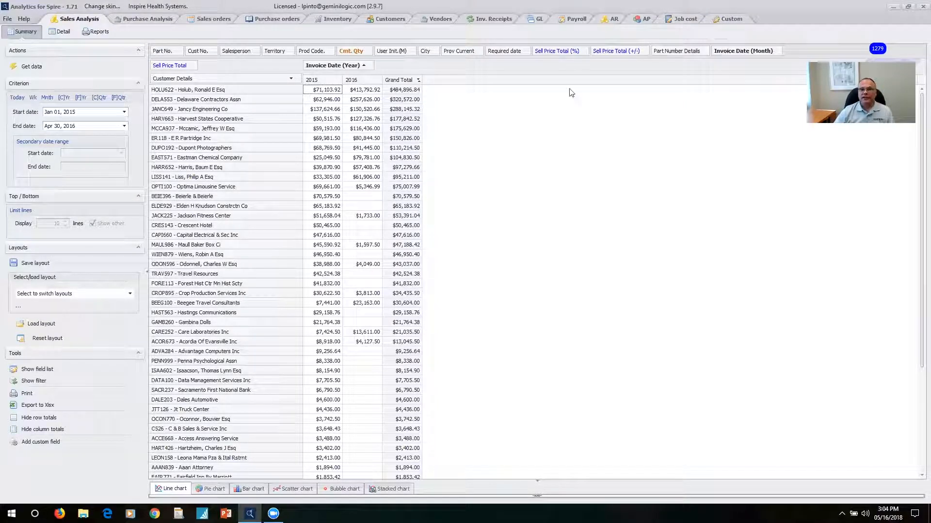
- Place the Invoice Date (Month) field after Territory and filter it to January, February, March and April
click(779, 49)
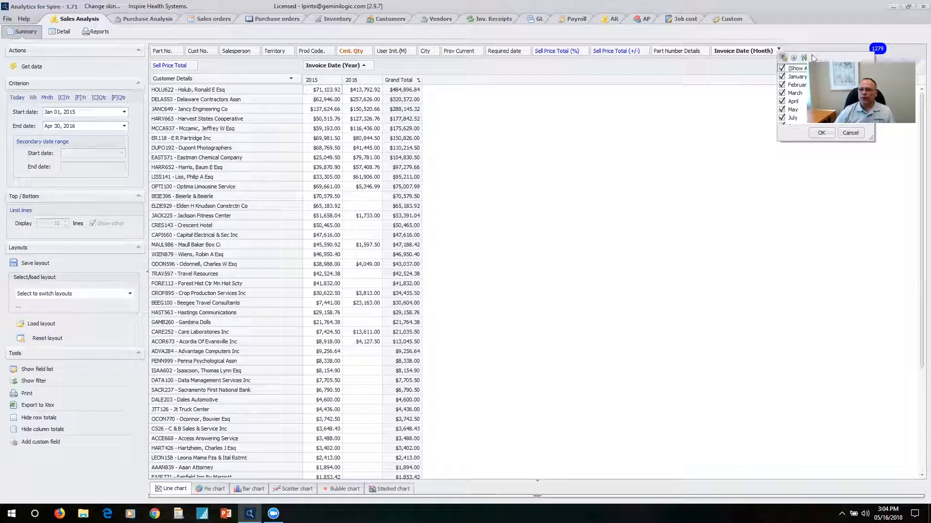
drag(757, 51, 294, 51)
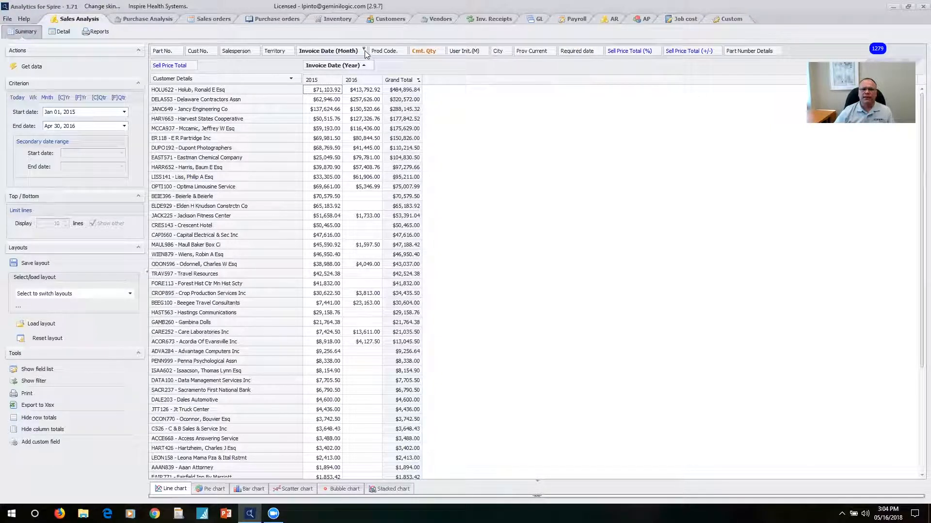
click(363, 50)
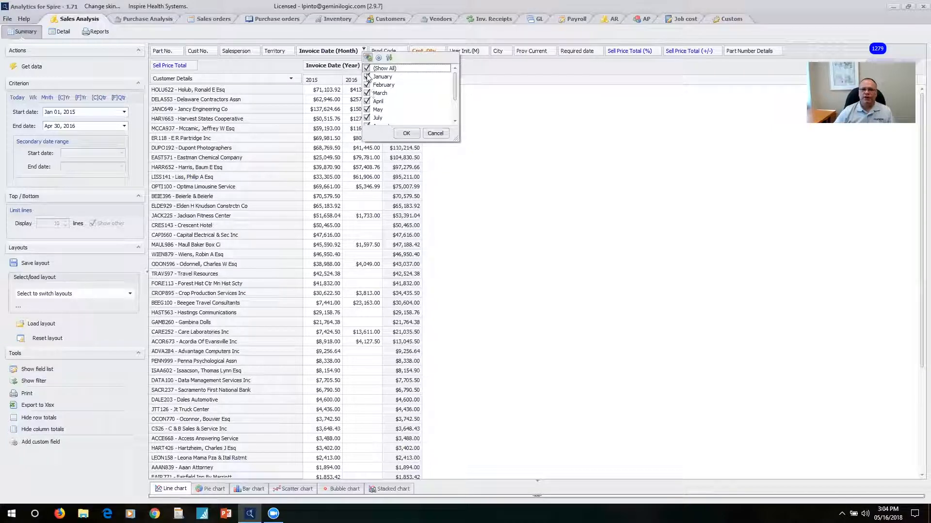
click(367, 69)
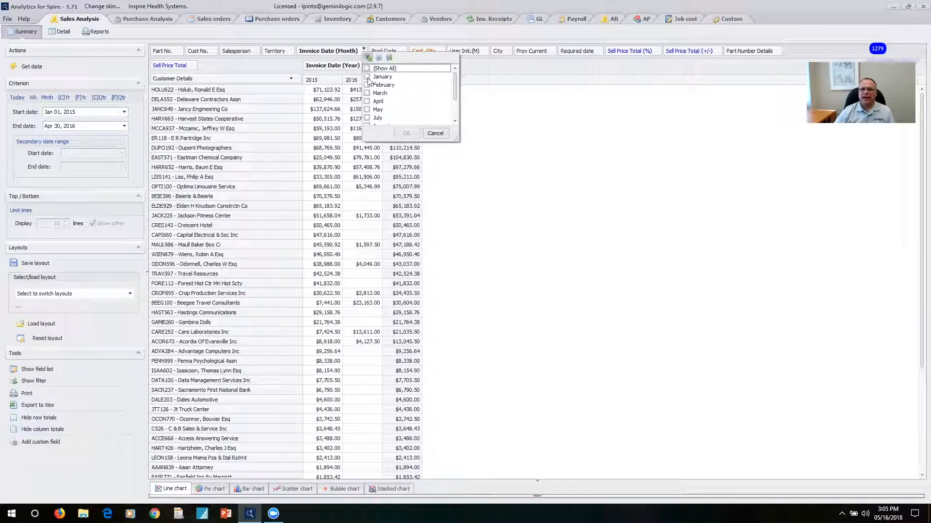
click(367, 77)
click(367, 85)
click(367, 93)
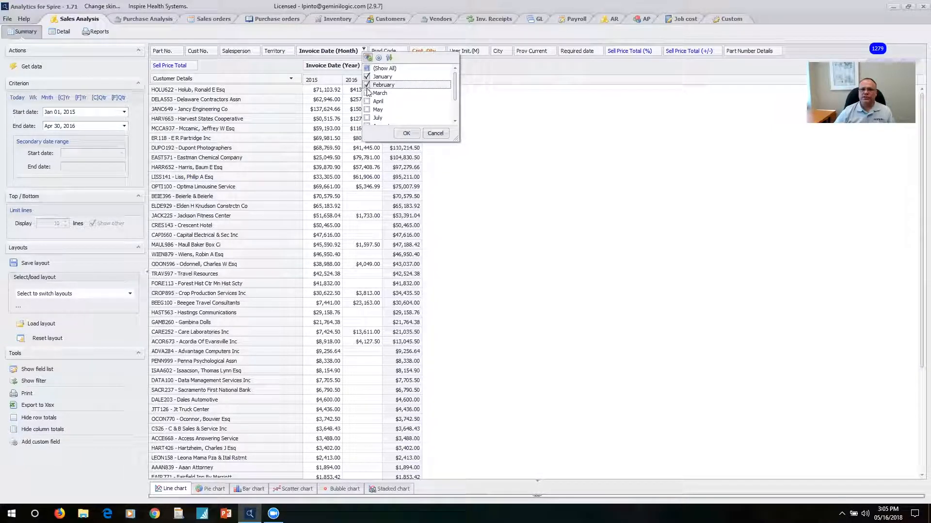
click(367, 101)
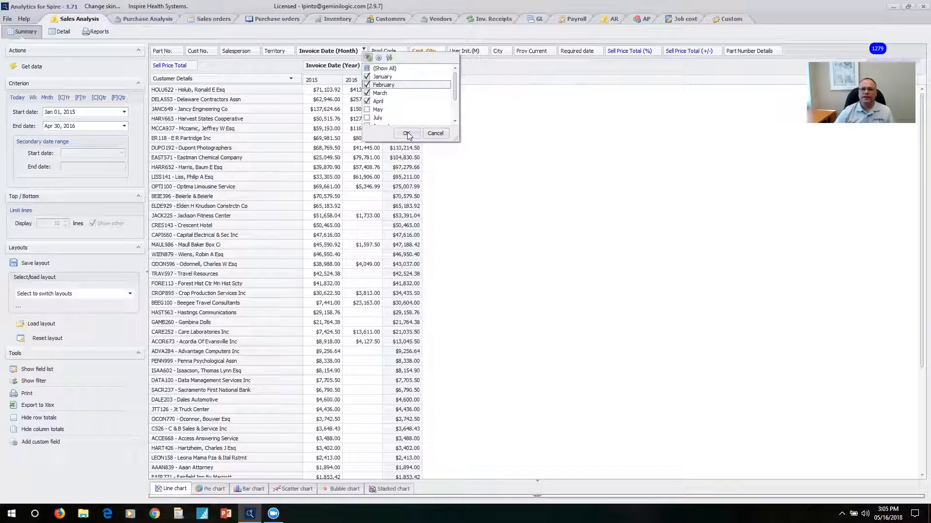
click(407, 134)
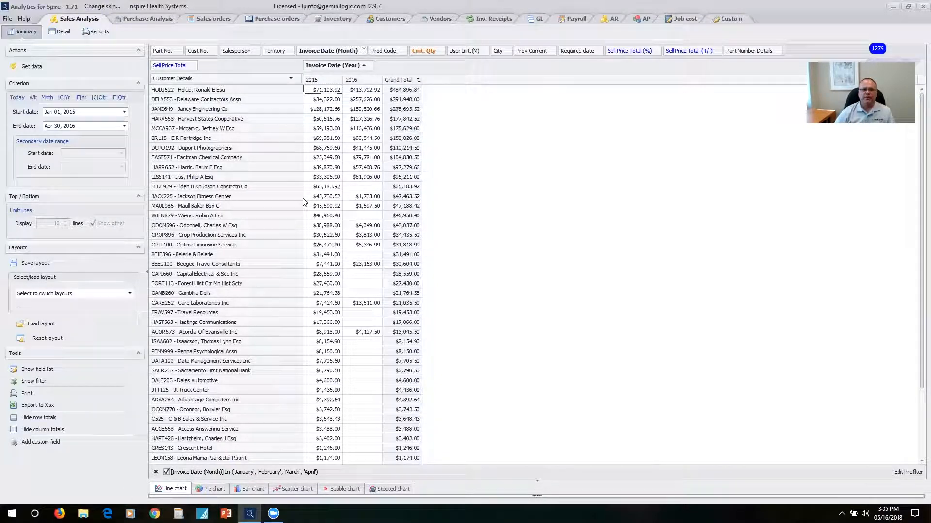
- Replace Customer Details with Invoice Date (Month) as the pivot grid's row field
drag(234, 81, 301, 52)
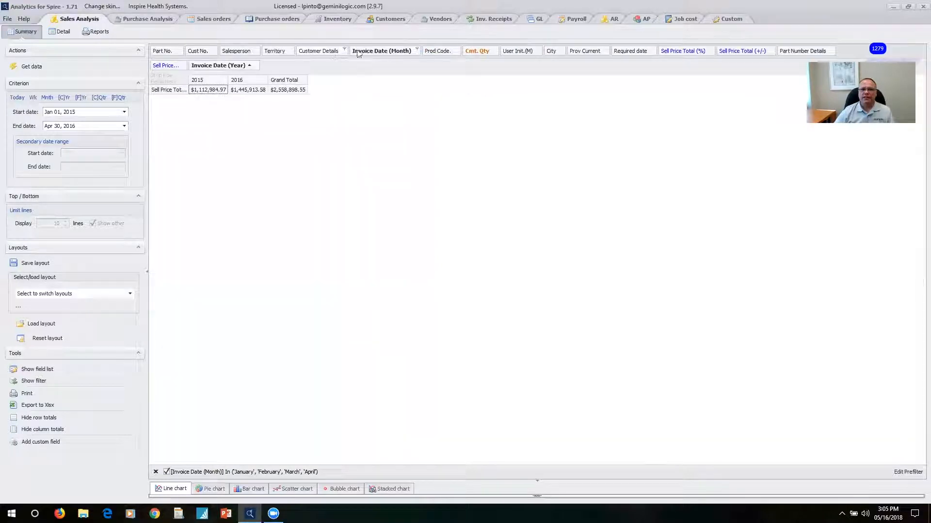
drag(216, 78, 212, 99)
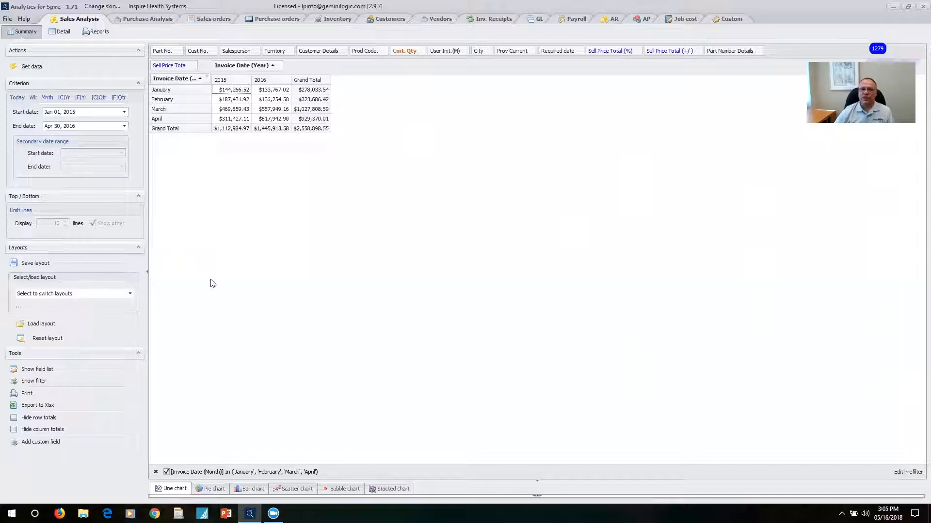
- Enlarge the chart area and plot the January to April sales for both 2015 and 2016 in the line chart
drag(540, 481, 542, 240)
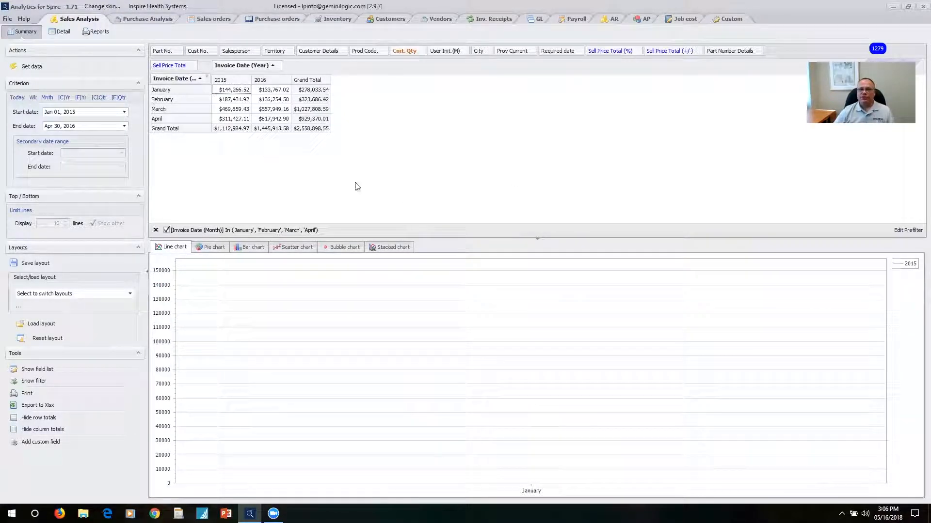
shift+click(234, 101)
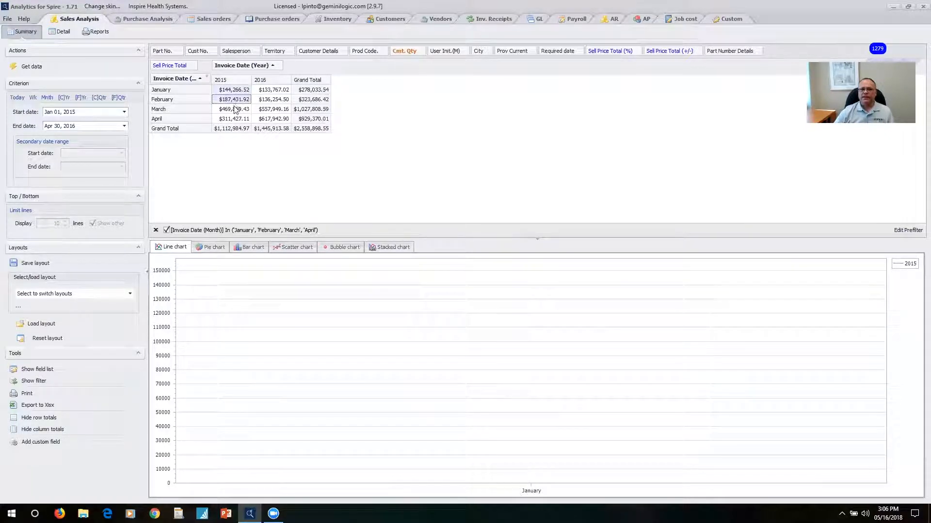
shift+click(235, 109)
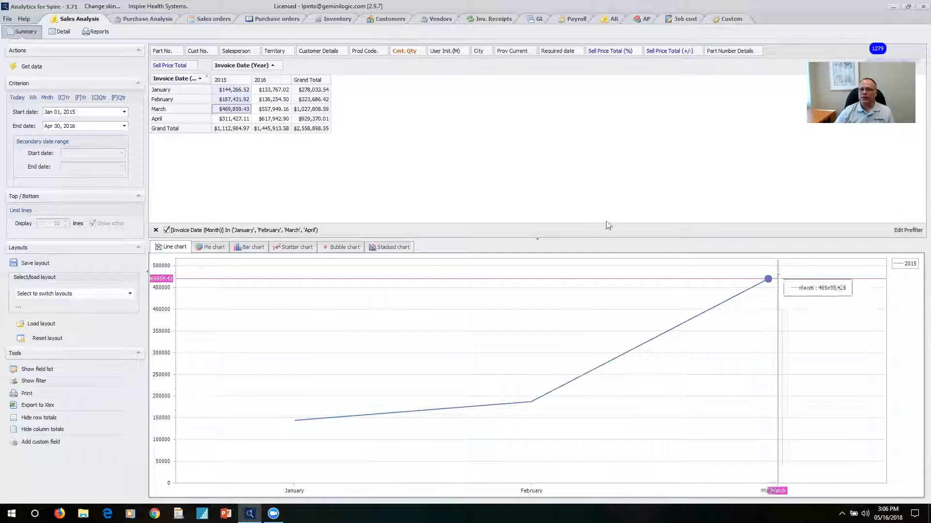
ctrl+click(228, 120)
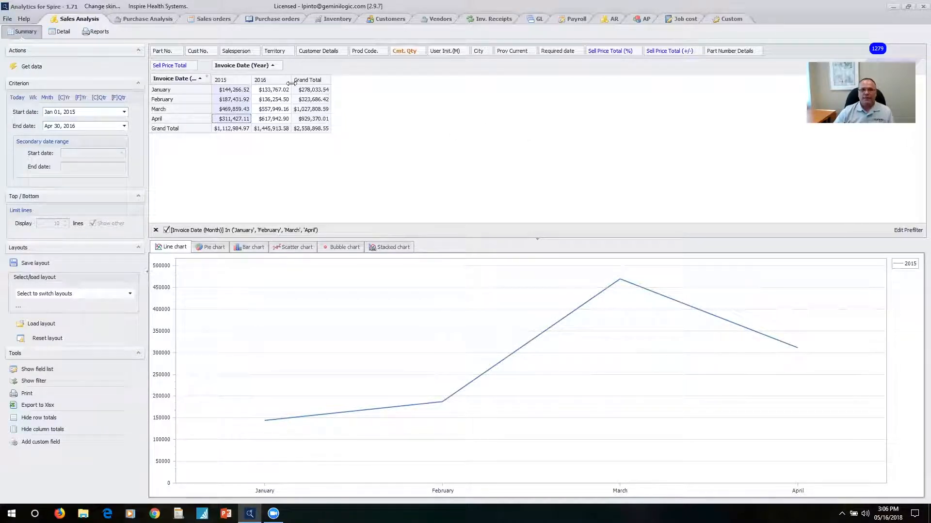
click(275, 99)
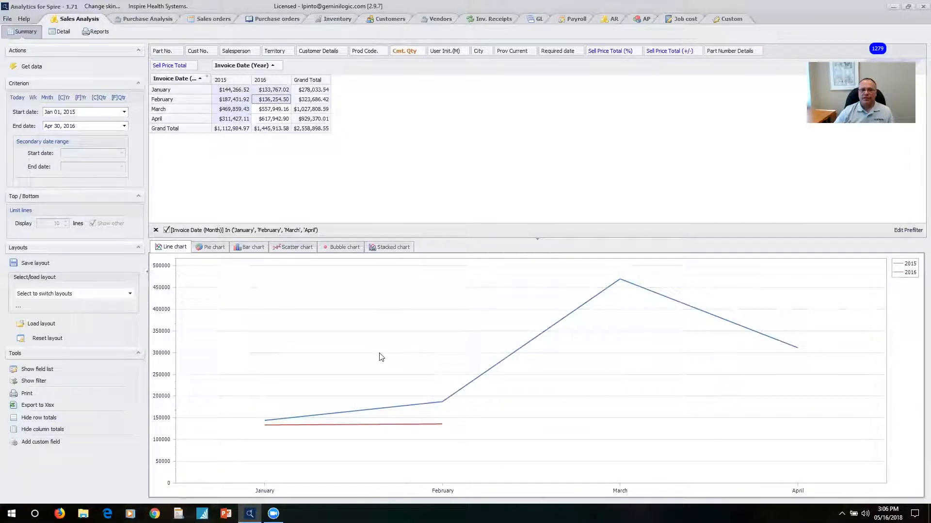
click(269, 111)
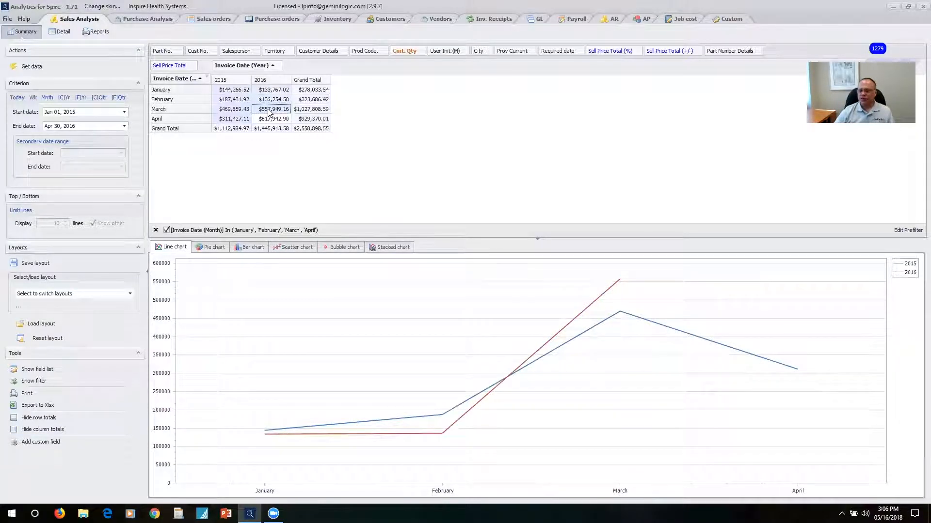
click(270, 120)
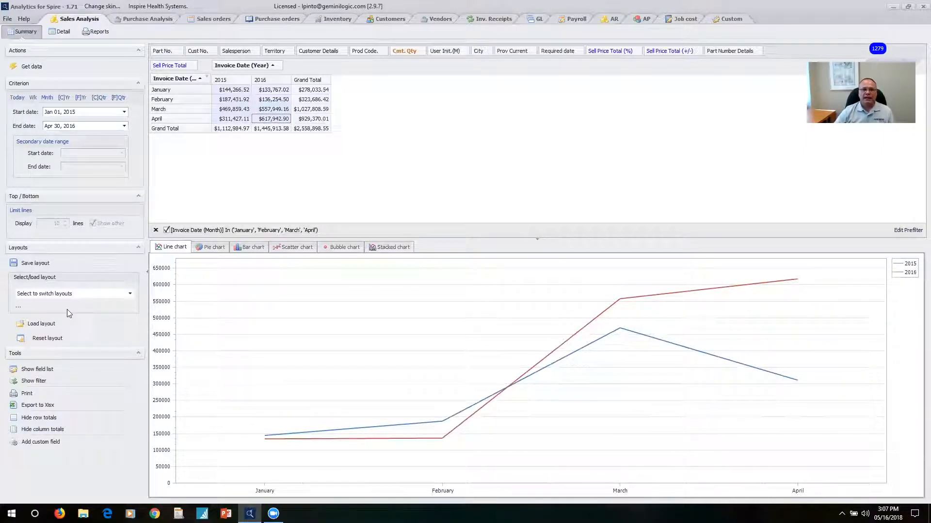
- Load data for January 1 to April 14, 2016, with the secondary date range enabled for January 1 to April 14, 2015
click(139, 353)
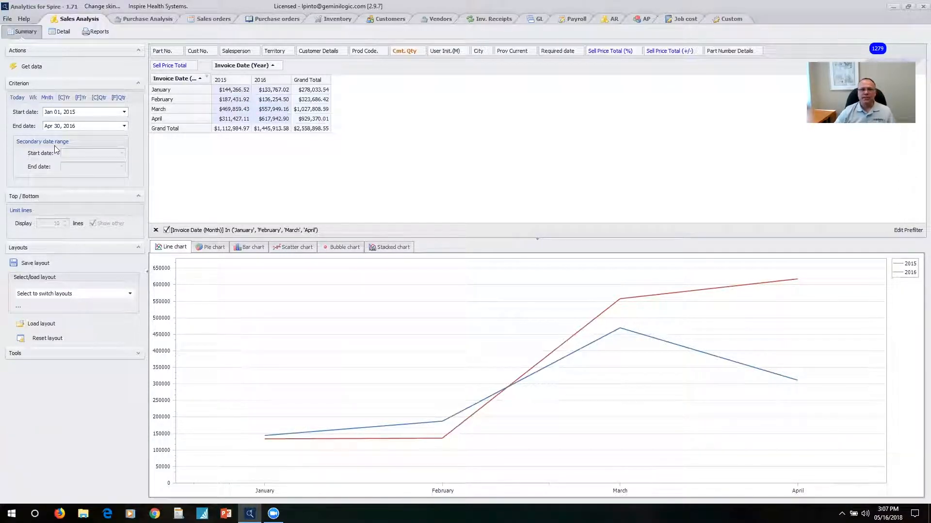
click(81, 111)
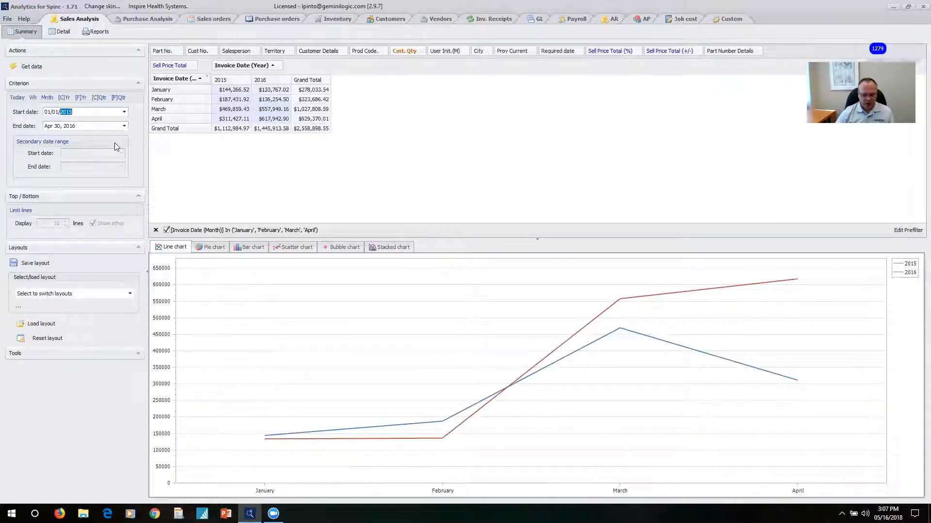
text(2016)
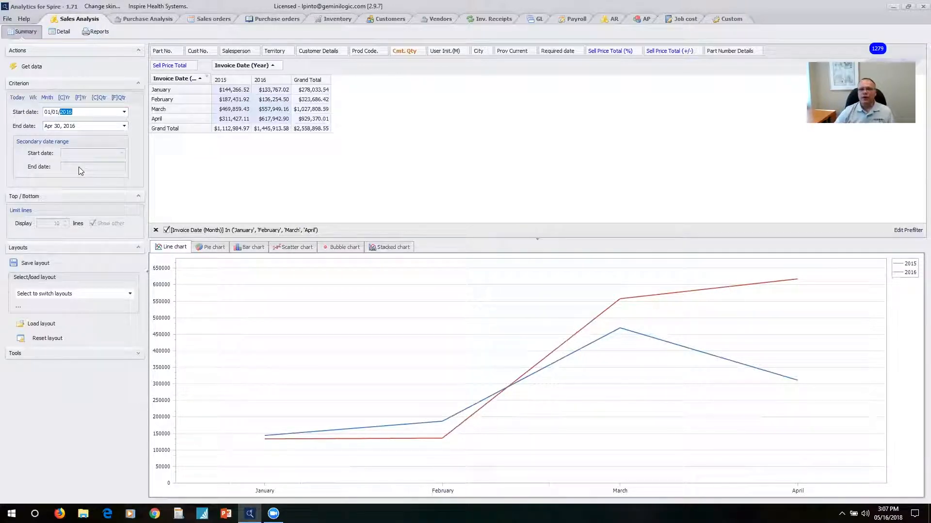
click(80, 127)
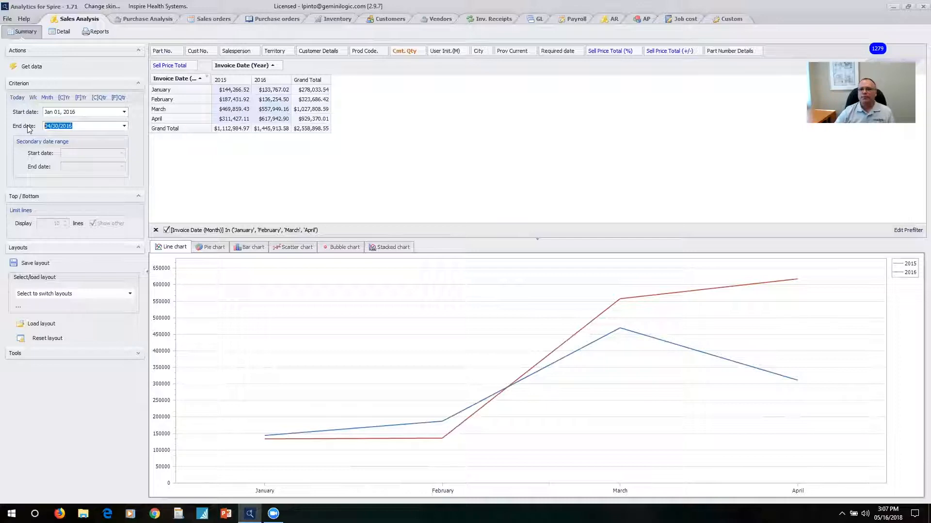
text(04/)
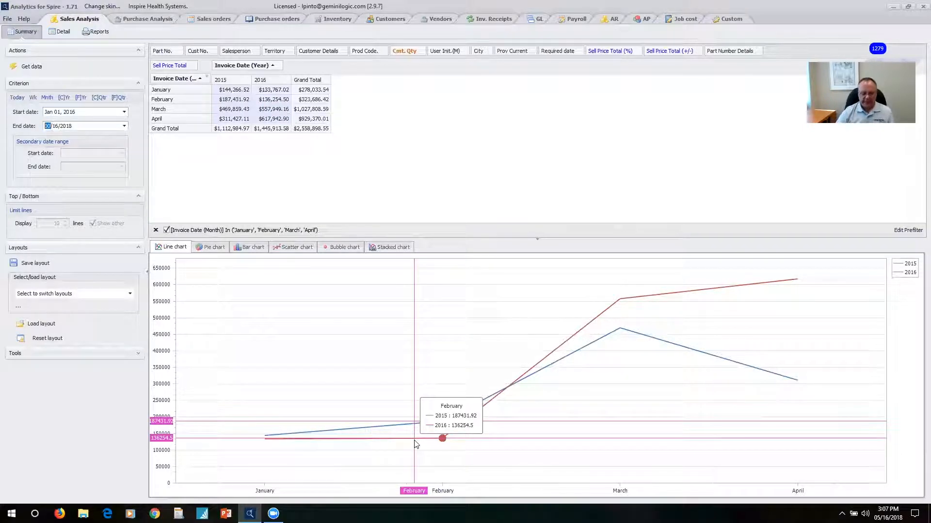
text(14/2016)
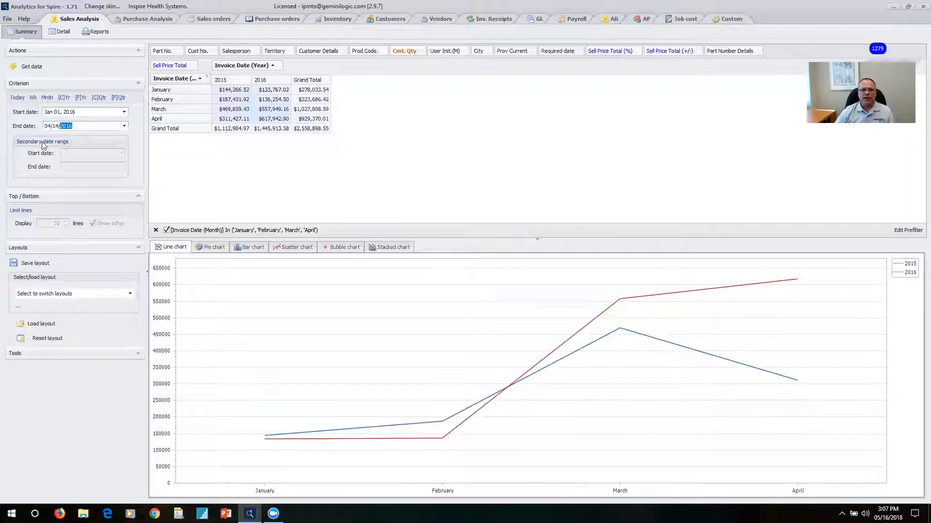
click(43, 142)
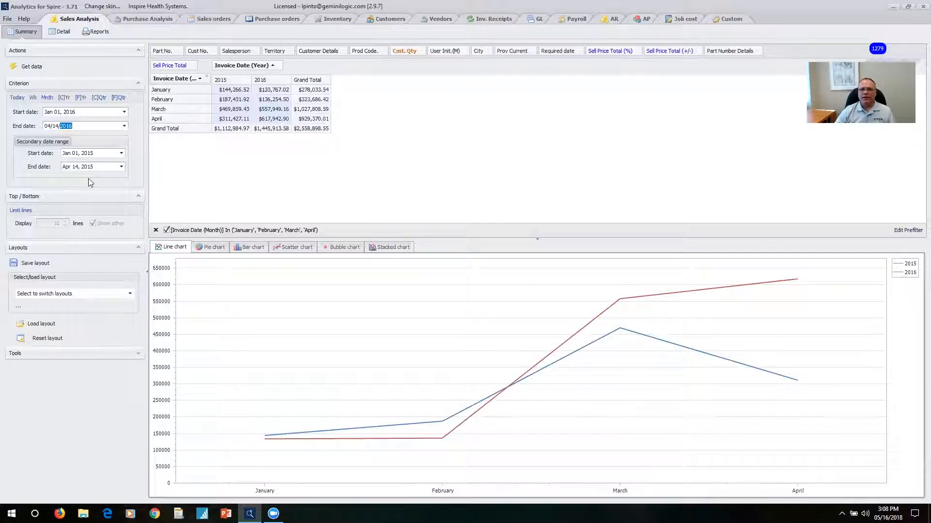
click(30, 67)
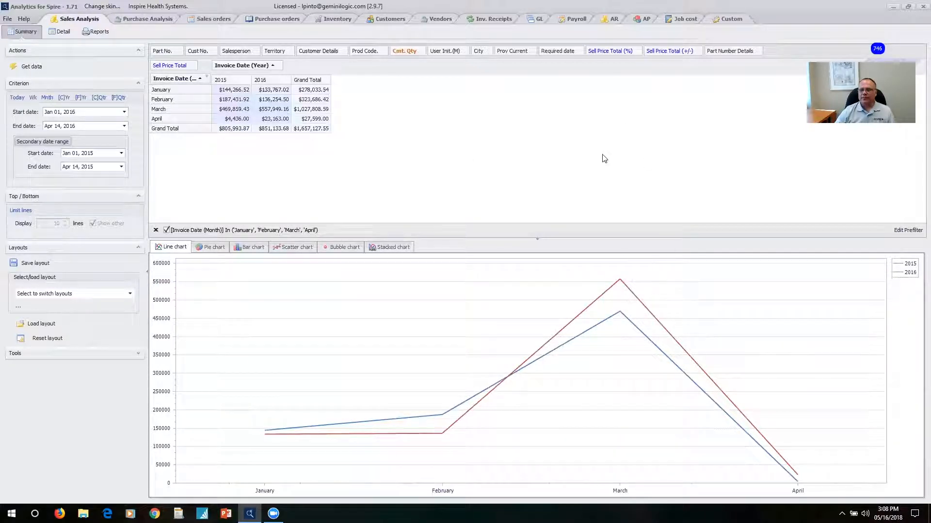
- Remove the month filter and reload the data through April 30, 2016, with the secondary date range updated to April 30, 2015
click(156, 230)
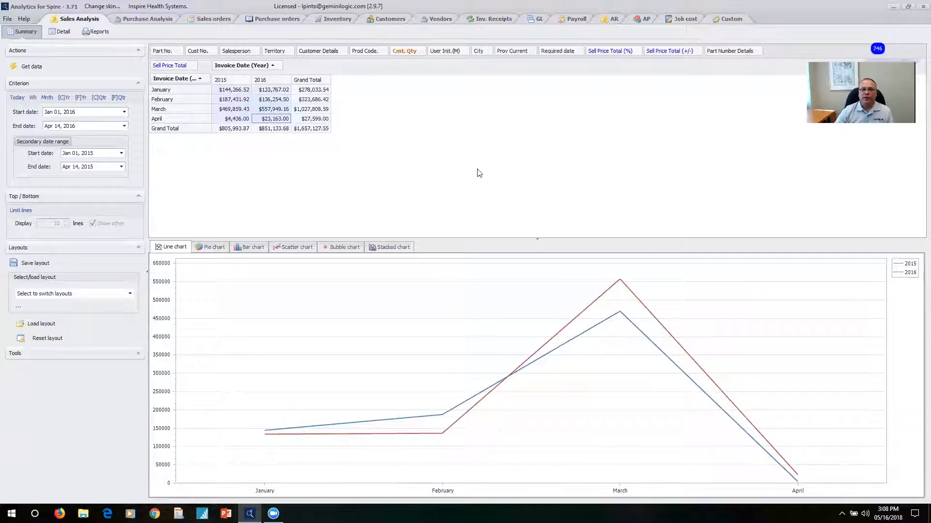
click(87, 126)
text(04/16/2018)
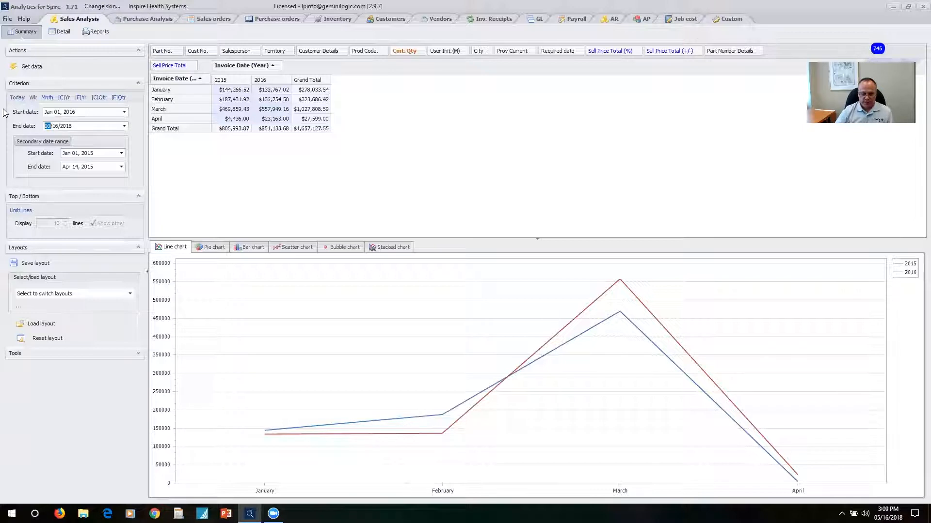
key(BackSpace)
key(BackSpace)
key(BackSpace)
key(BackSpace)
key(BackSpace)
key(BackSpace)
key(BackSpace)
text(30/2016)
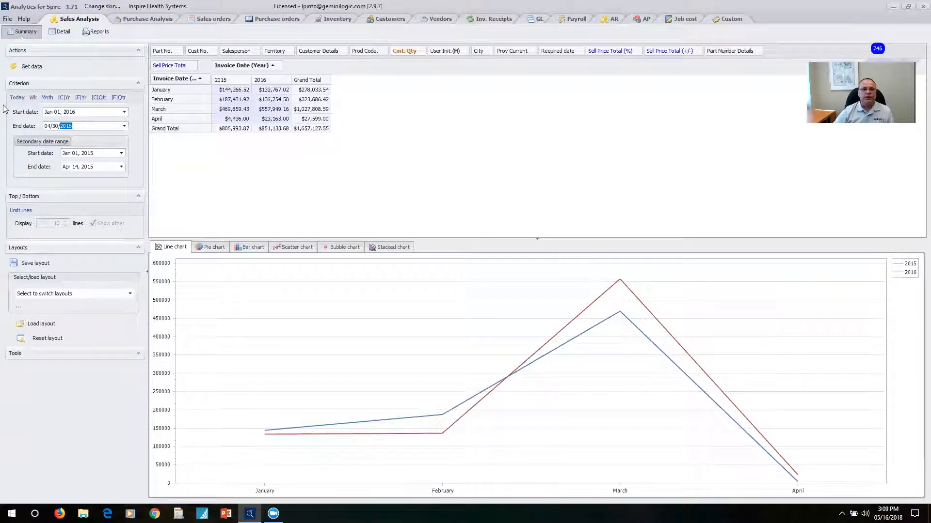
click(45, 142)
click(46, 143)
click(33, 68)
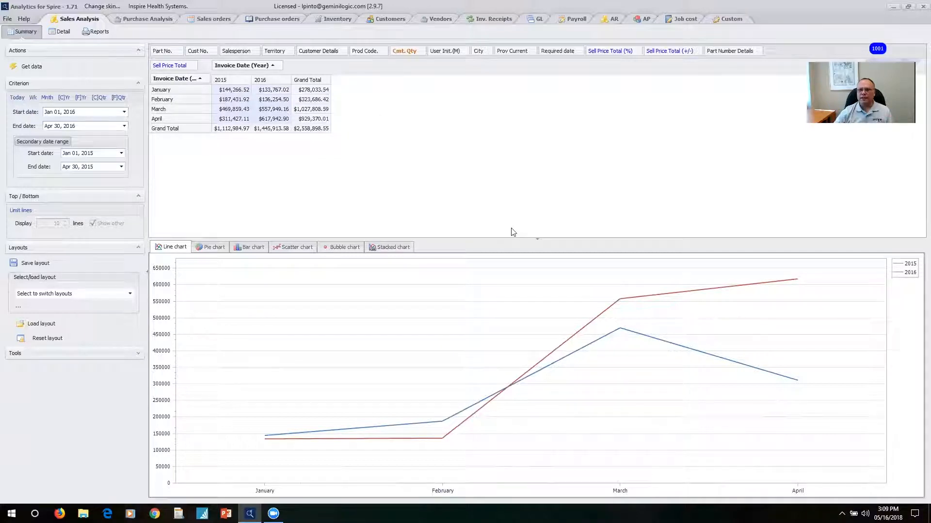
- Hide the chart area and replace Invoice Date (Month) with Salesperson as the pivot grid's row field
click(538, 241)
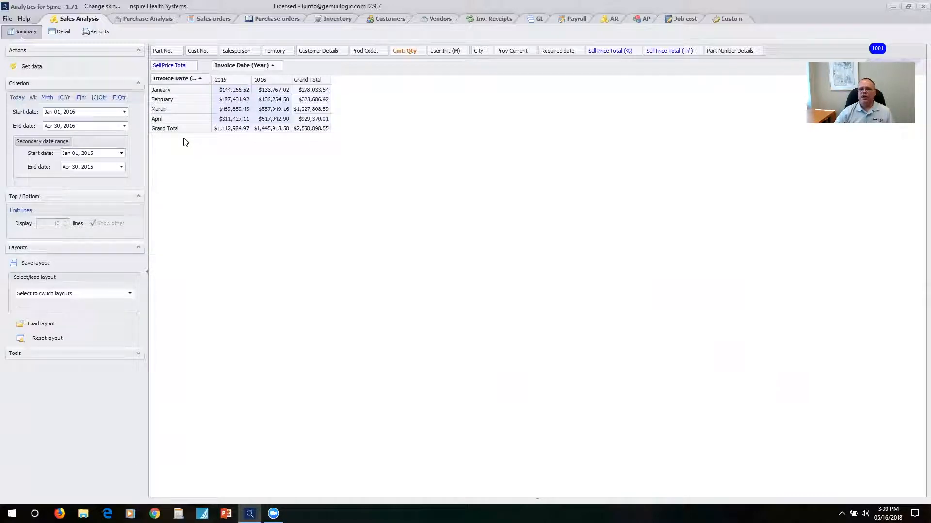
drag(175, 81, 353, 55)
drag(230, 57, 173, 82)
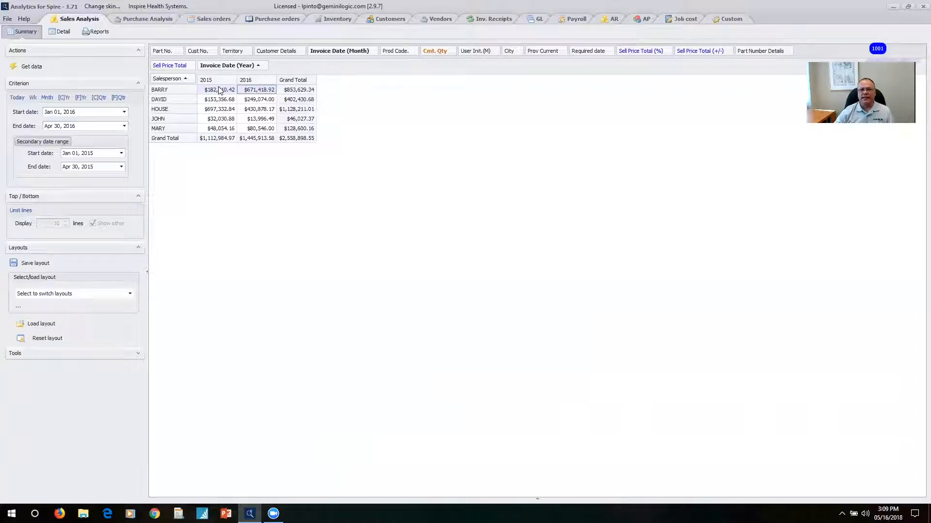
- Try nesting Invoice Date (Month) under and then above Salesperson in the rows, and return it to the unused fields
drag(333, 57, 190, 82)
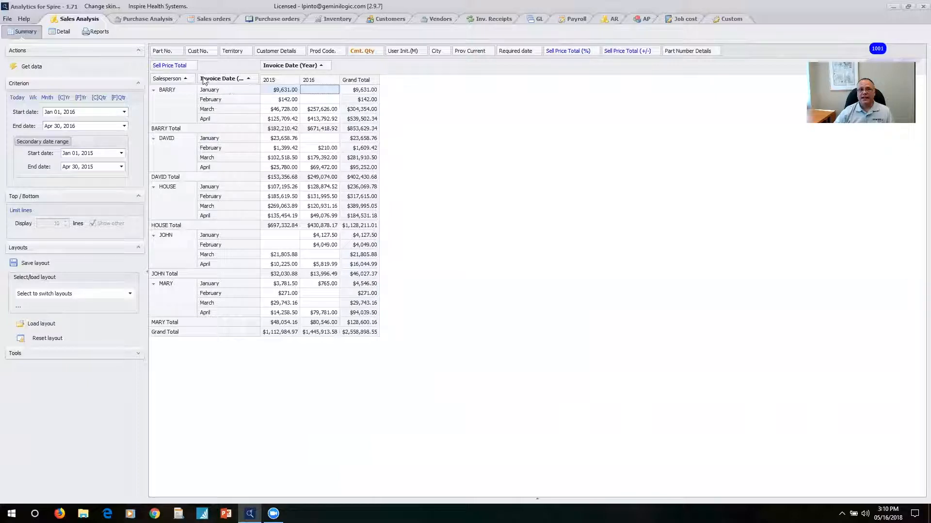
drag(179, 78, 238, 88)
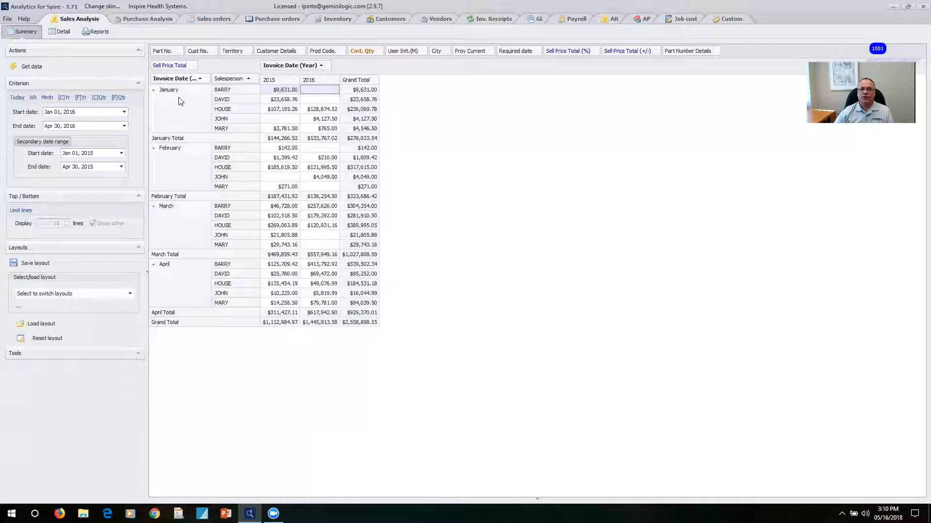
drag(183, 82, 223, 52)
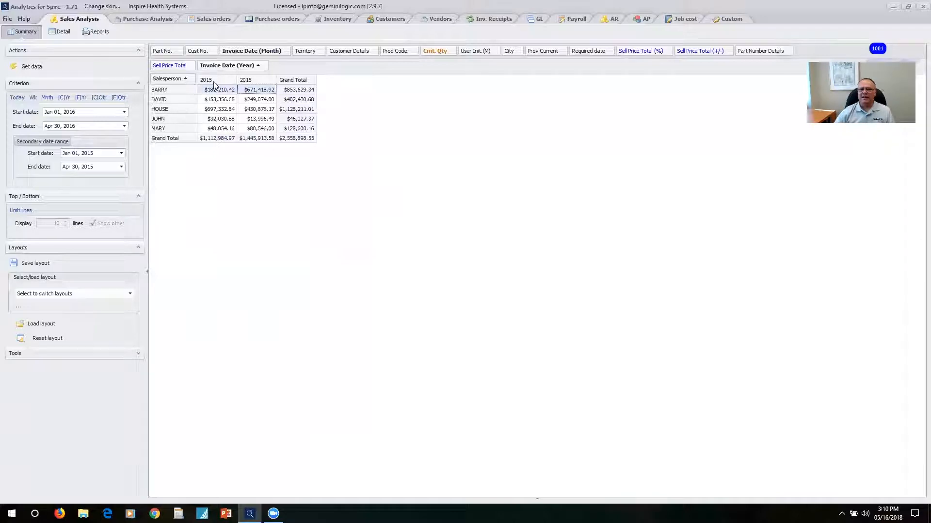
- Filter the Salesperson rows to exclude HOUSE
click(192, 78)
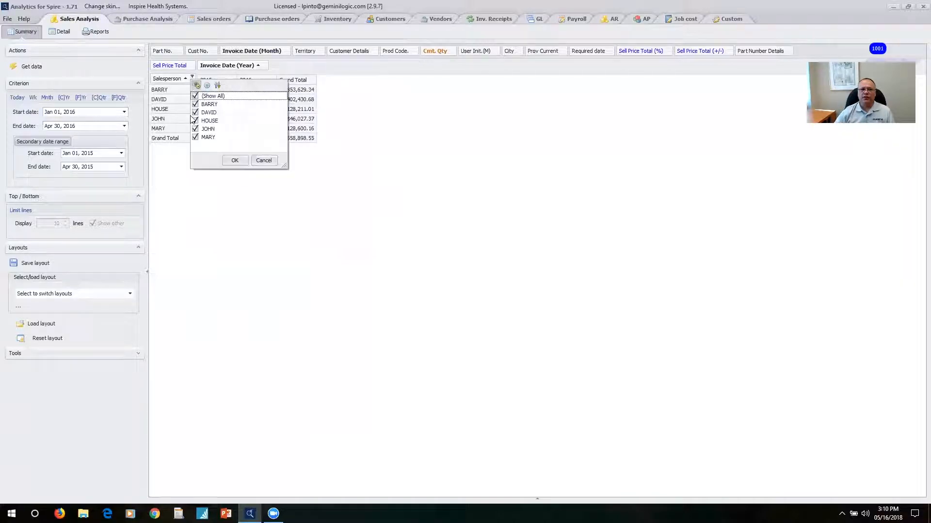
click(195, 120)
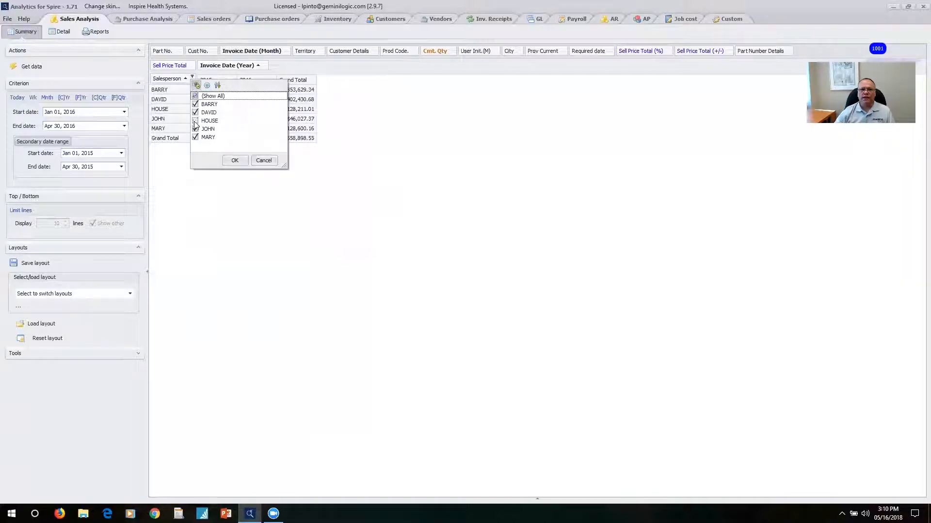
click(235, 161)
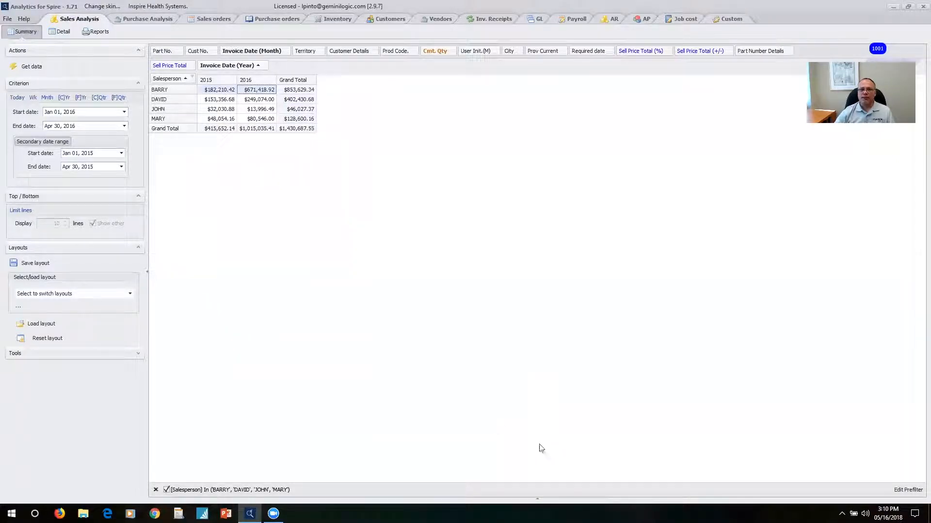
- Show the chart area and plot the 2015 and 2016 sales of all remaining salespeople in the line chart
click(537, 500)
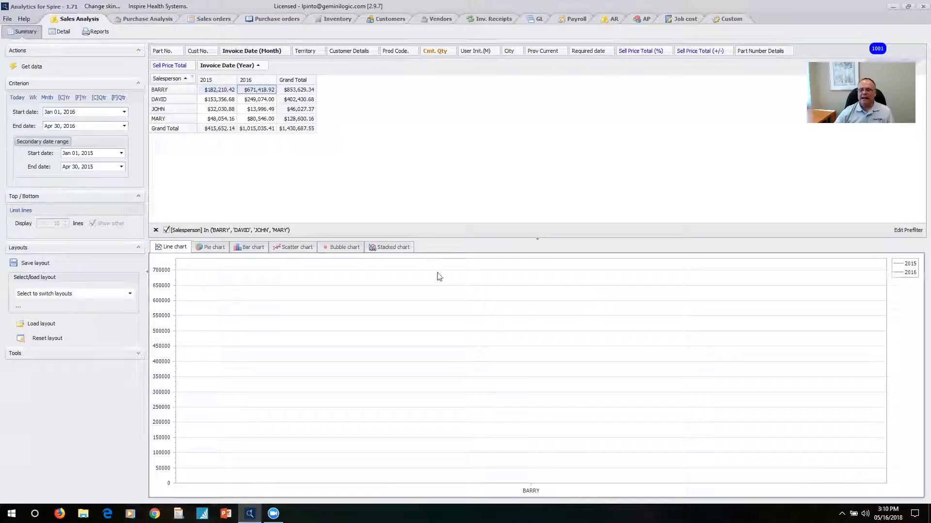
click(214, 100)
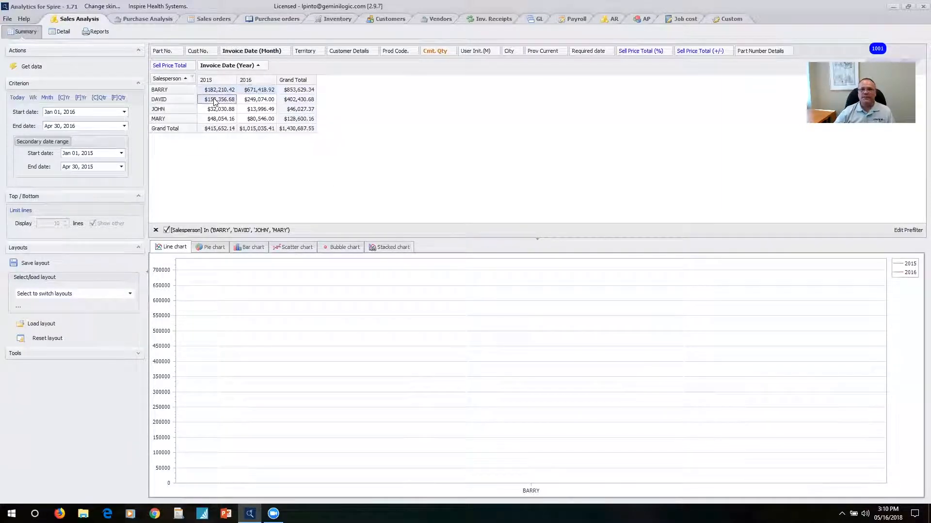
shift+click(216, 113)
shift+click(217, 119)
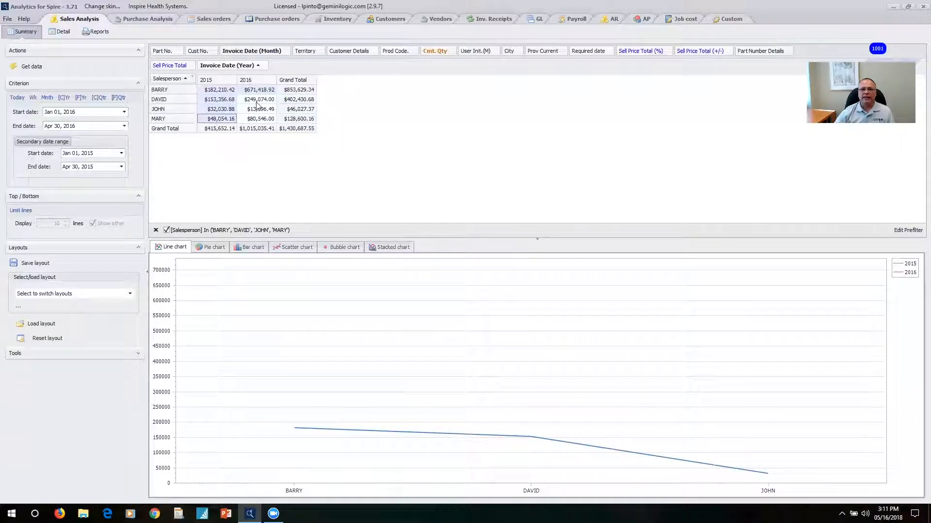
ctrl+click(256, 102)
ctrl+click(256, 110)
ctrl+click(257, 119)
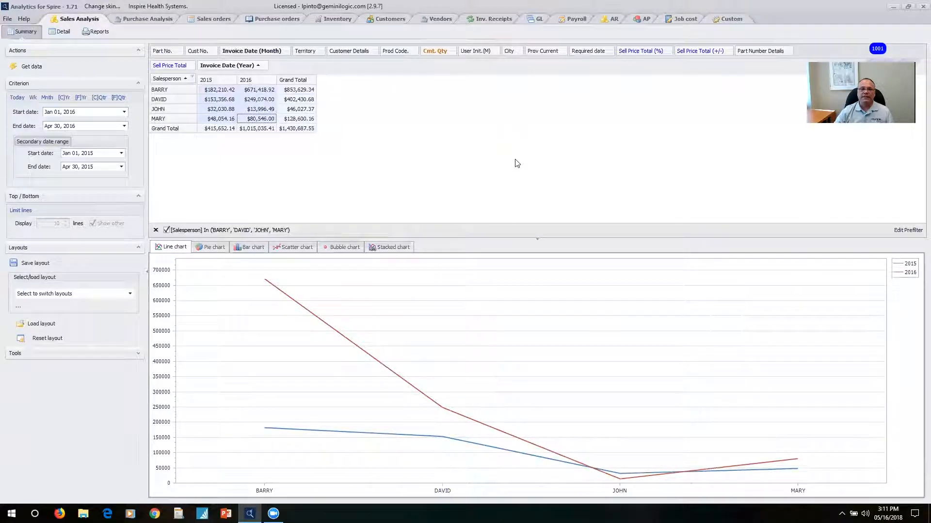
- View the salesperson comparison as pie charts in an enlarged chart area, and switch it to a bar chart
click(216, 250)
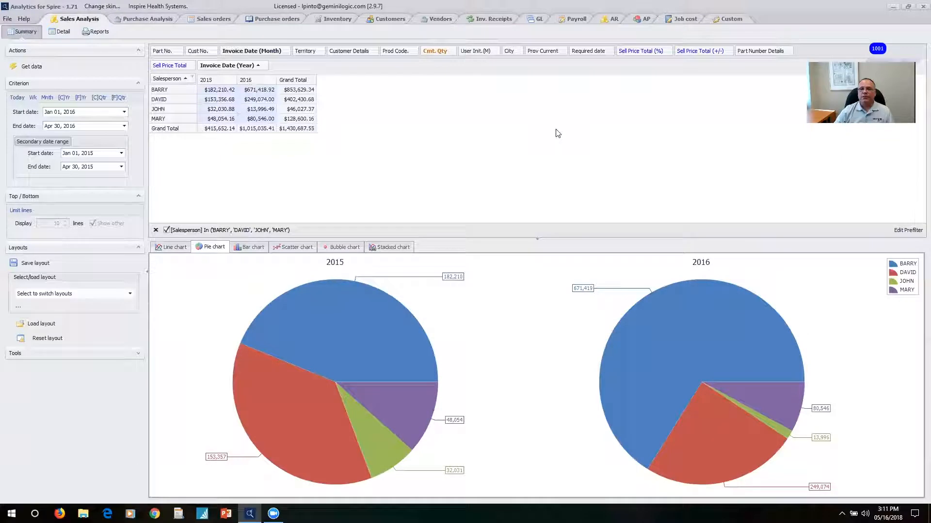
drag(548, 238, 546, 182)
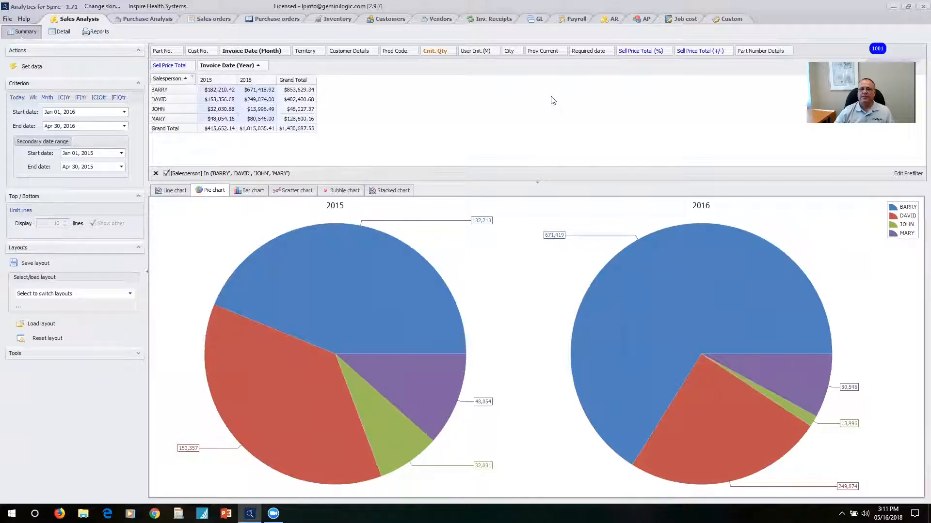
click(246, 191)
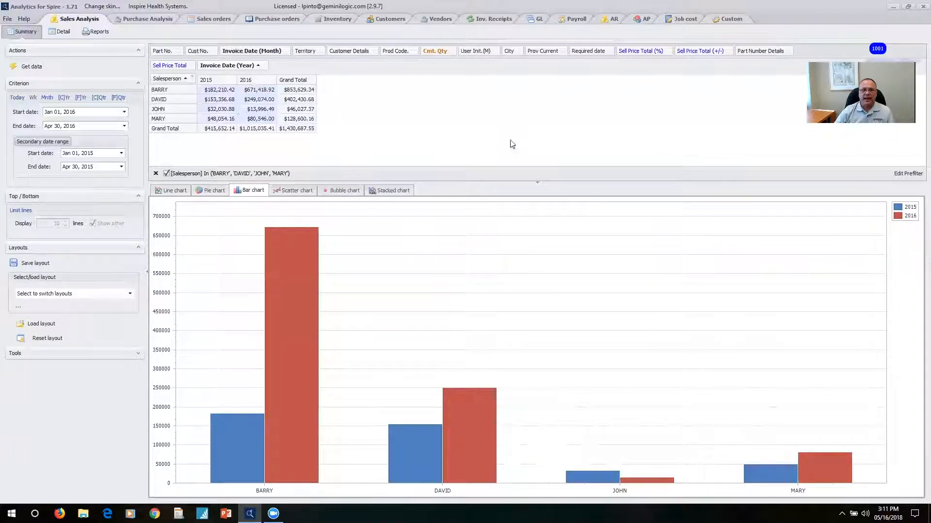
mouse_move(230, 442)
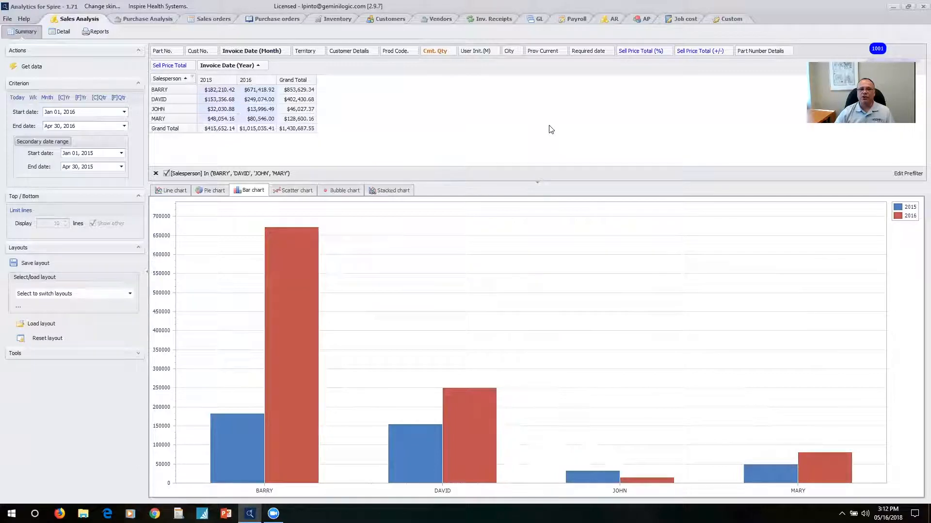
- Hide the chart area and add Sell Price Total (+/-) beside Sell Price Total in the pivot table's data area
click(537, 181)
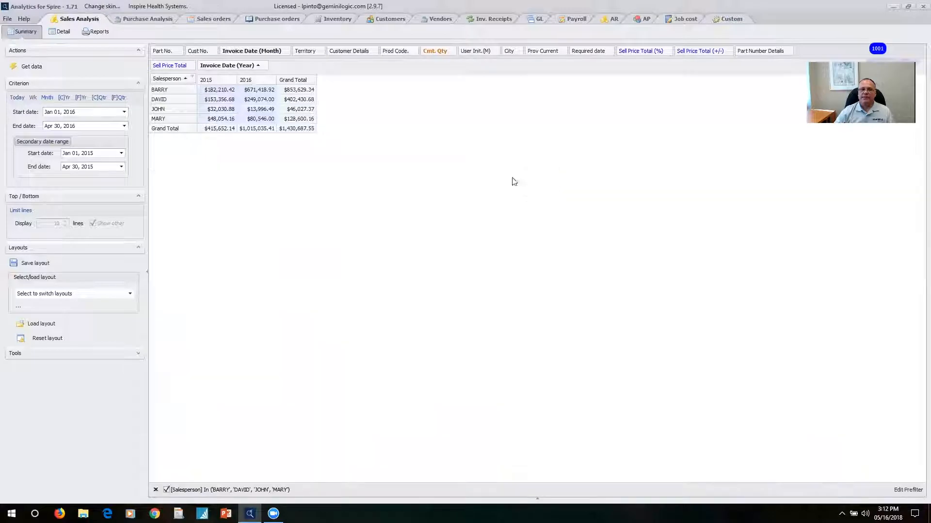
click(211, 92)
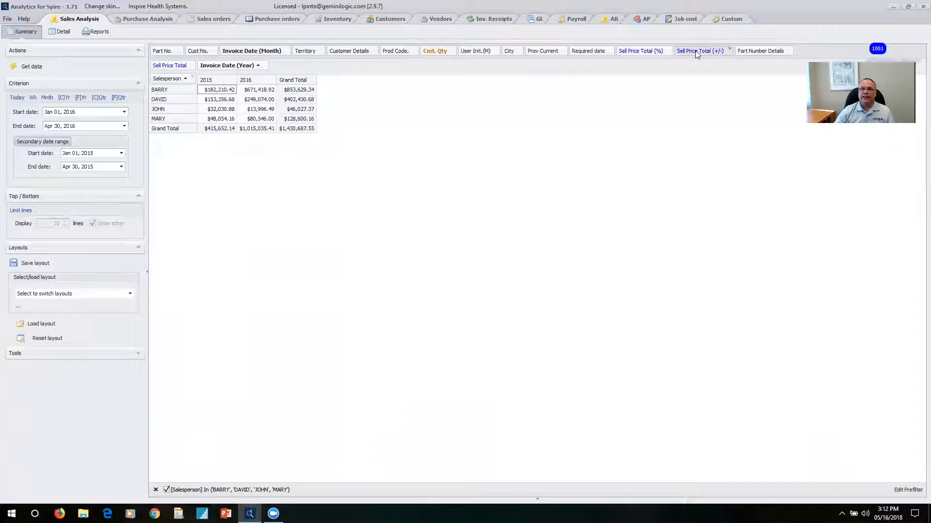
drag(687, 72, 189, 69)
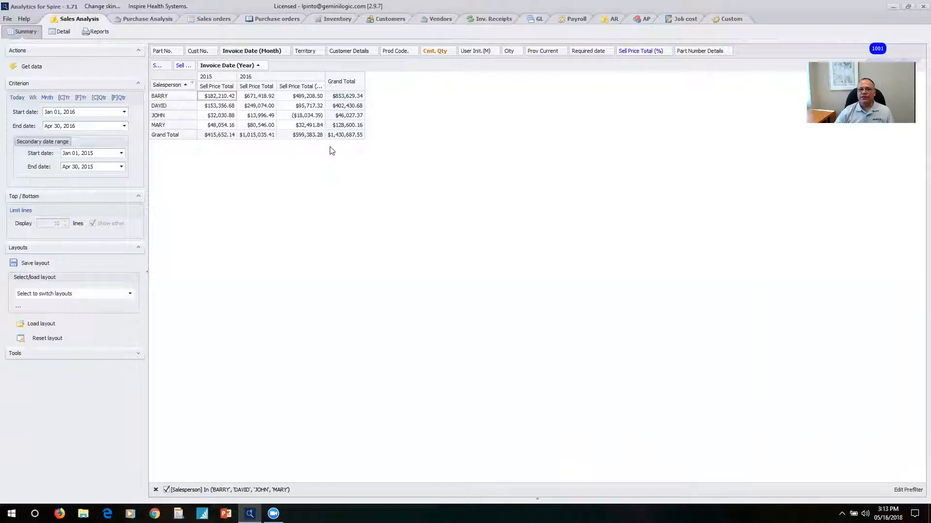
- Apply the existing red conditional formatting rule to the Sell Price Total (+/-) values and close the rules manager
right_click(353, 121)
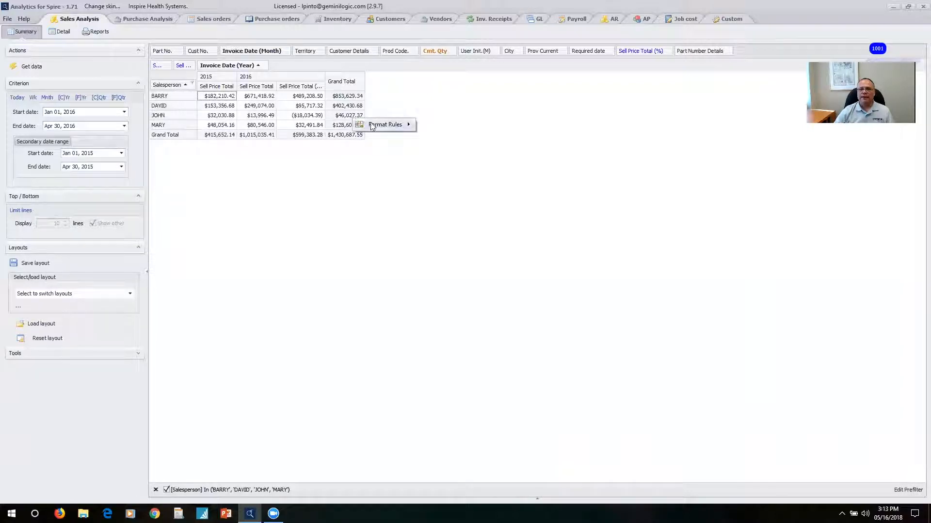
mouse_move(373, 125)
click(441, 200)
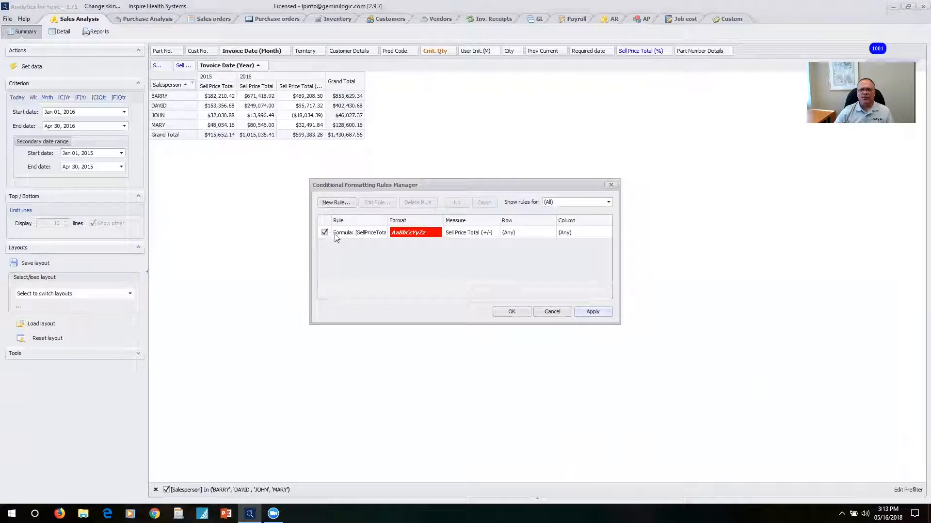
click(351, 232)
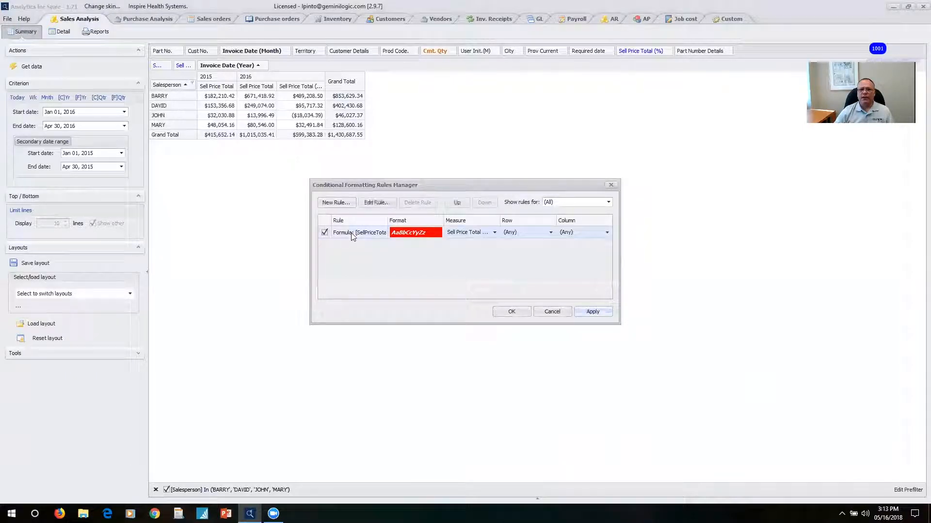
click(593, 311)
click(611, 185)
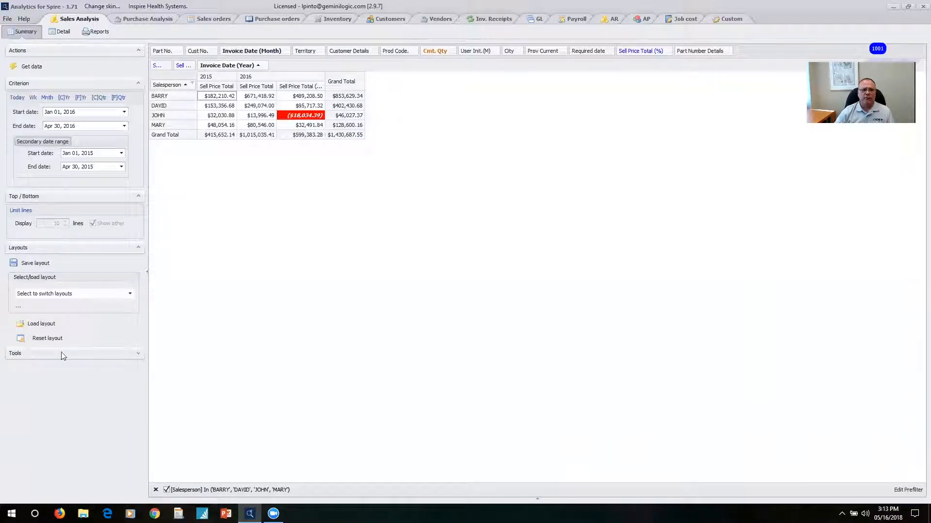
- Hide the column totals, and open the field list in the empty area beside the pivot table
click(136, 355)
click(43, 430)
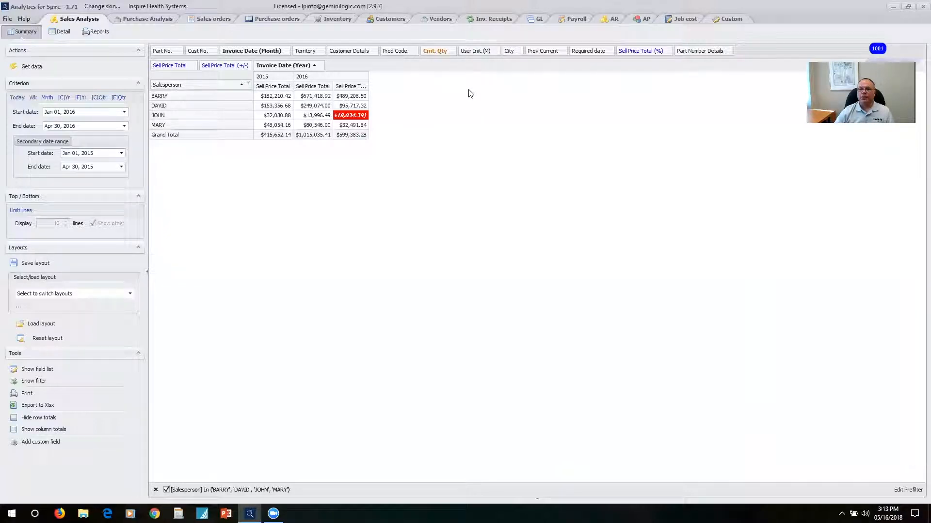
click(45, 374)
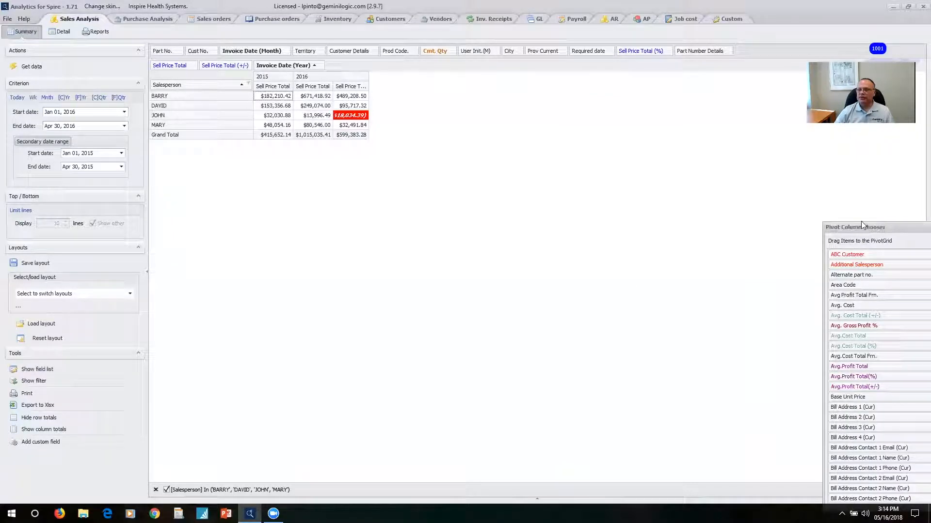
drag(862, 226, 512, 120)
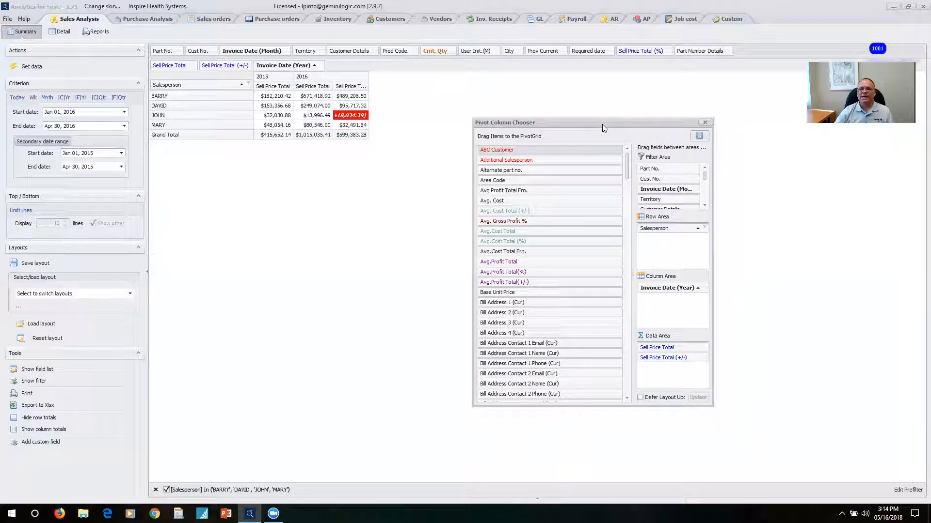
drag(602, 124, 676, 169)
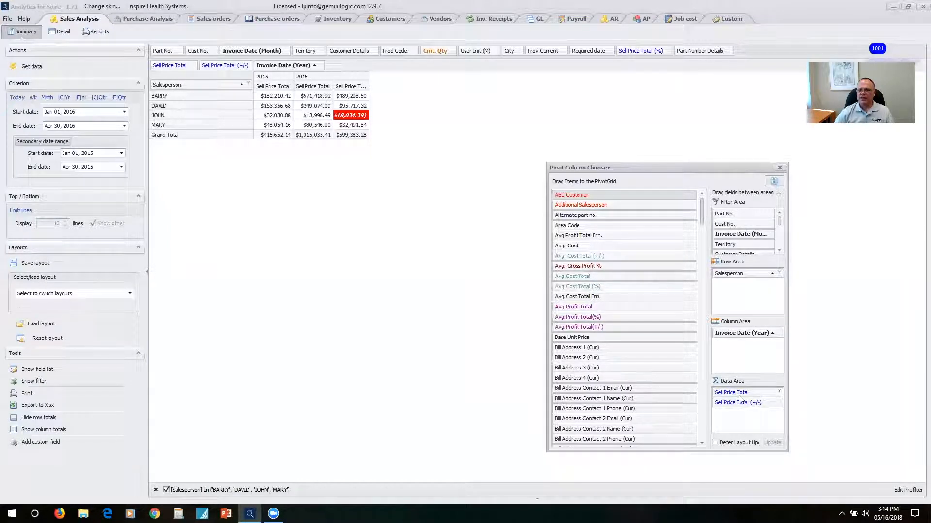
- Replace Sell Price Total (+/-) in the Data Area with Avg.Cost Total, Avg.Profit Total and Avg. Gross Profit %
drag(738, 402, 739, 224)
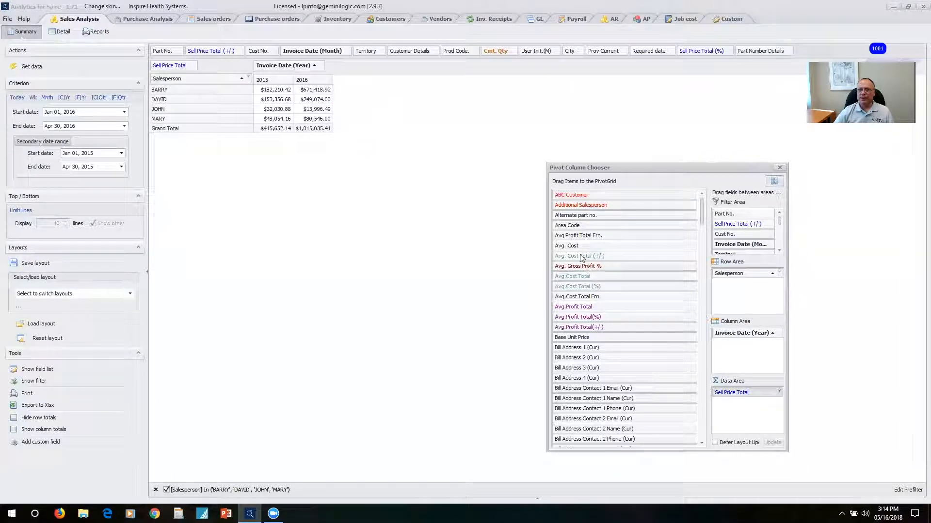
drag(578, 279, 748, 412)
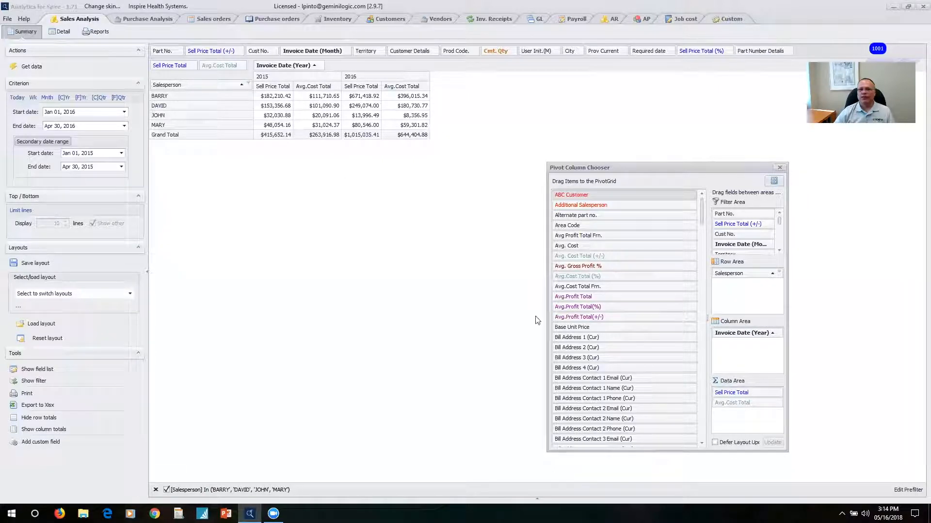
drag(589, 296, 742, 413)
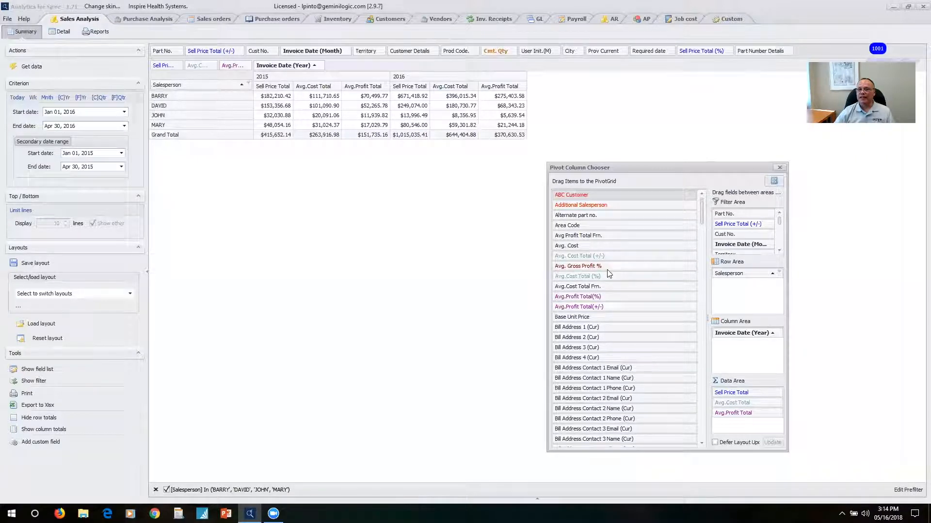
drag(600, 268, 734, 426)
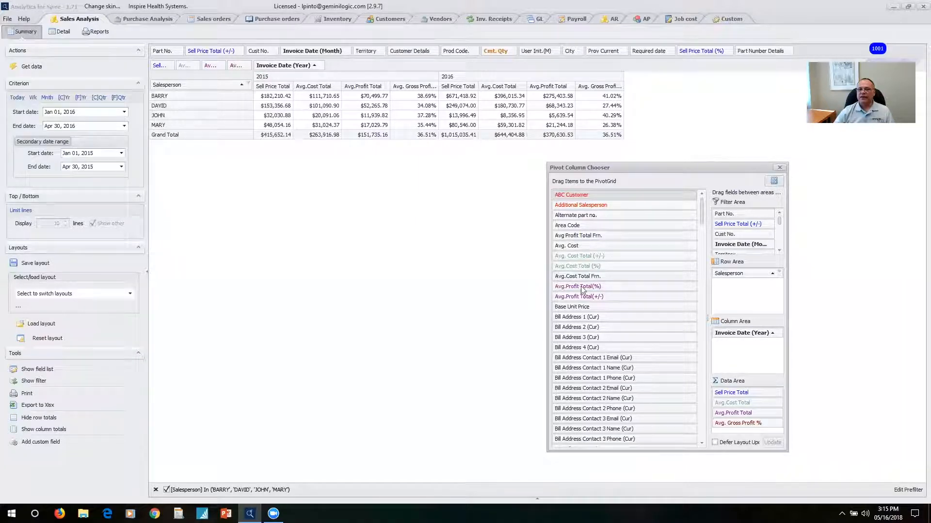
- Find Cmt. Qty among the Filter Area fields and add it to the Data Area
scroll(625, 313, down, 2)
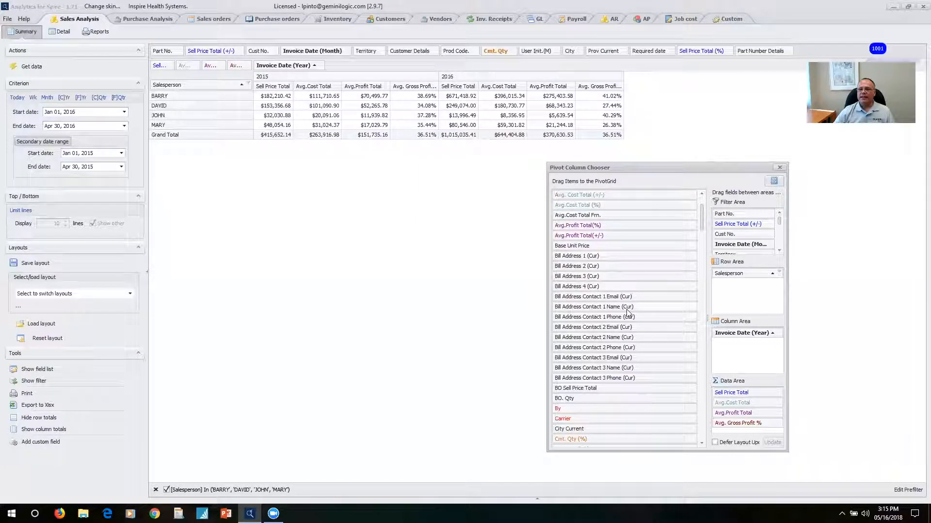
scroll(626, 309, down, 1)
scroll(628, 310, down, 1)
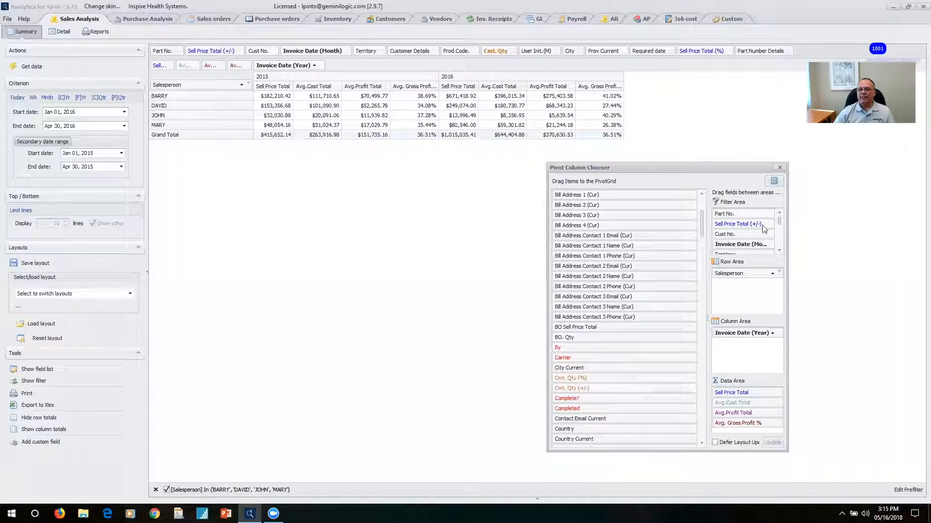
click(779, 251)
click(779, 251)
click(779, 251)
drag(741, 246, 743, 431)
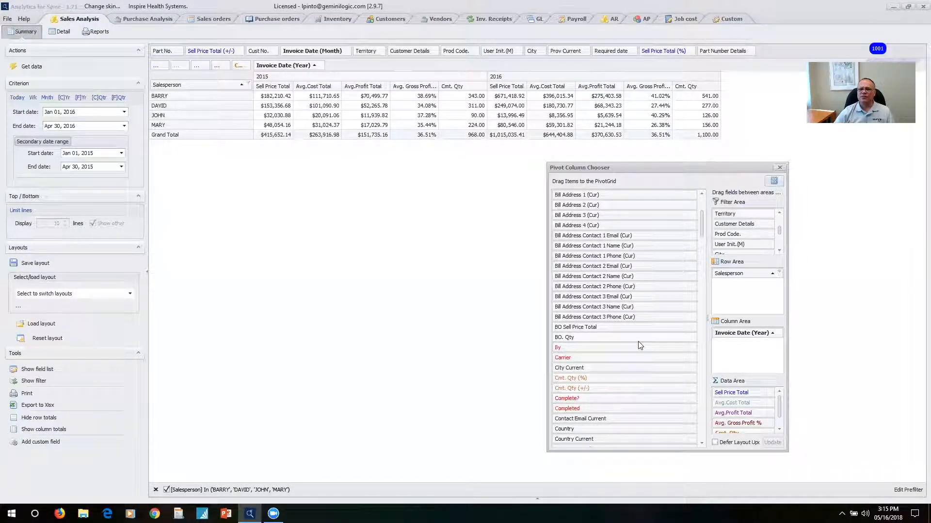
- Look through the rest of the field list to see which fields are available for the pivot table
scroll(638, 342, down, 4)
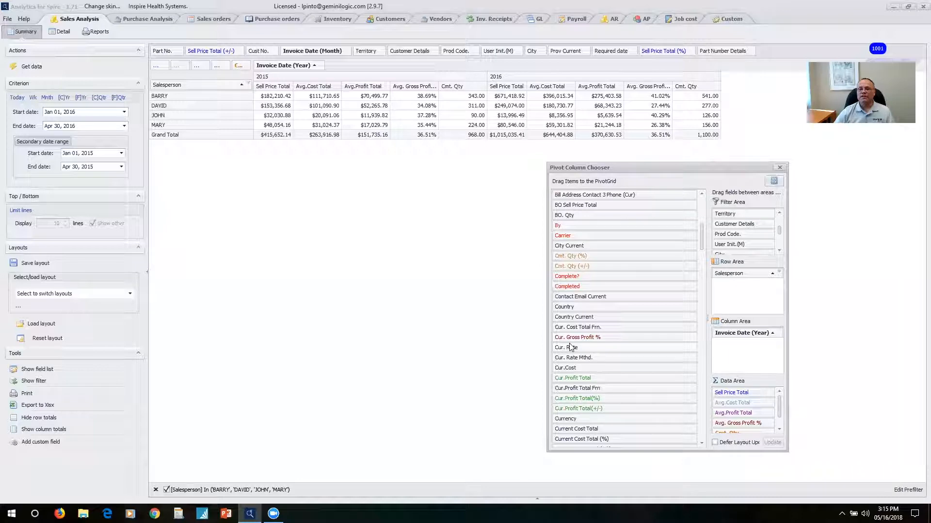
scroll(588, 342, down, 1)
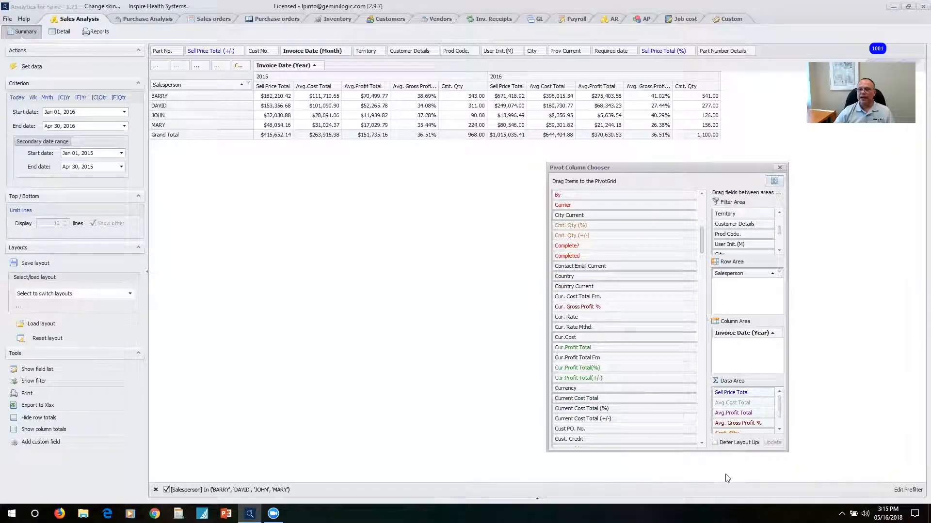
scroll(633, 348, down, 9)
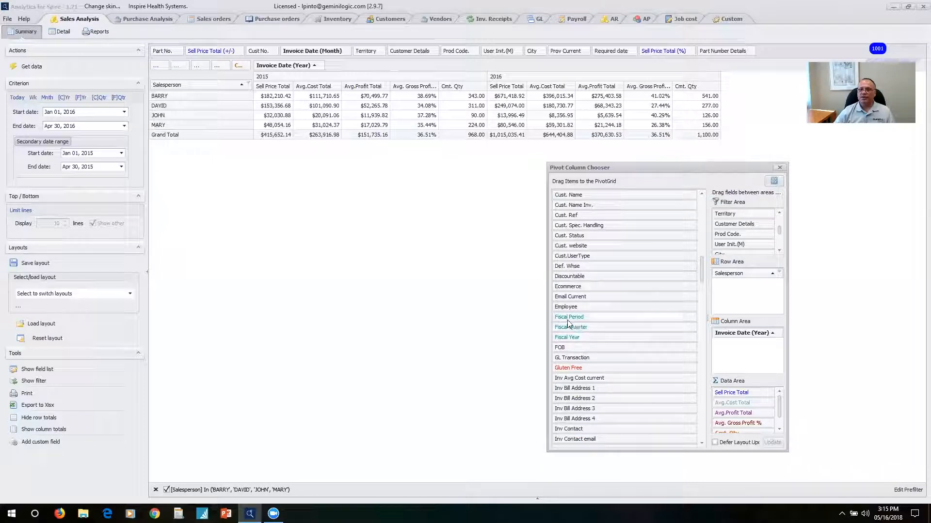
mouse_move(568, 320)
mouse_down()
mouse_move(748, 335)
mouse_move(572, 321)
mouse_up()
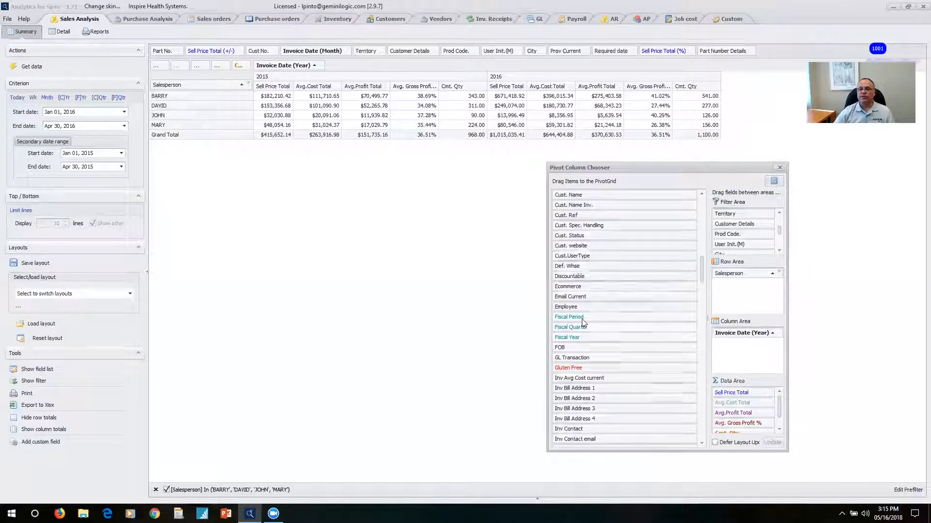
scroll(617, 328, down, 1)
scroll(619, 328, down, 12)
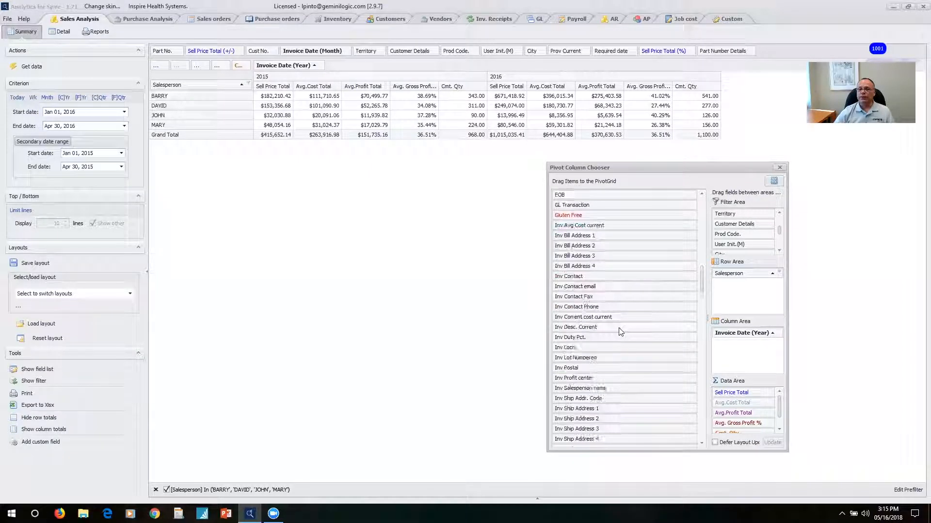
scroll(622, 331, down, 8)
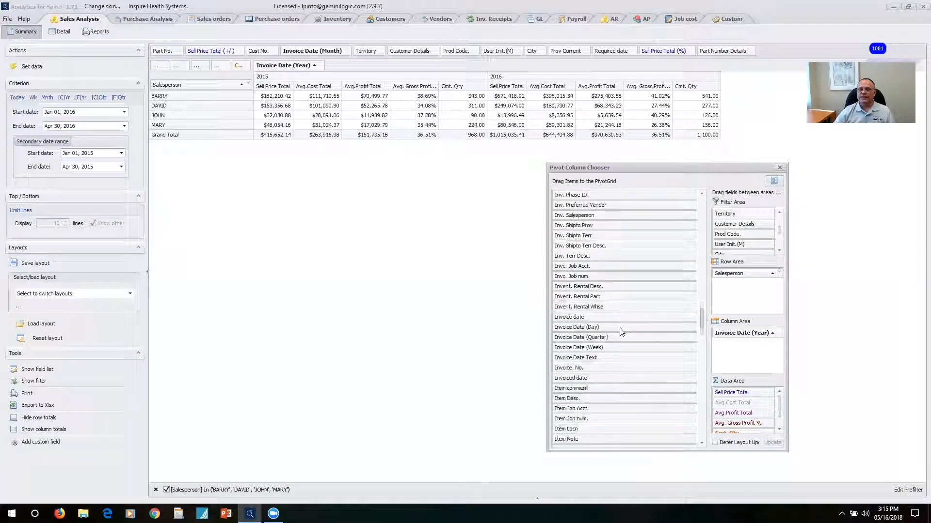
scroll(620, 331, down, 2)
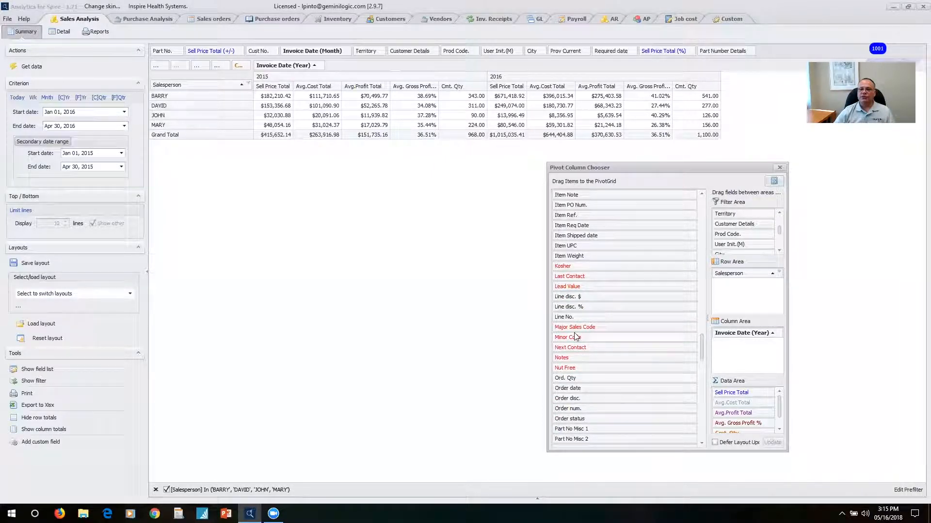
scroll(636, 350, down, 4)
scroll(637, 350, down, 12)
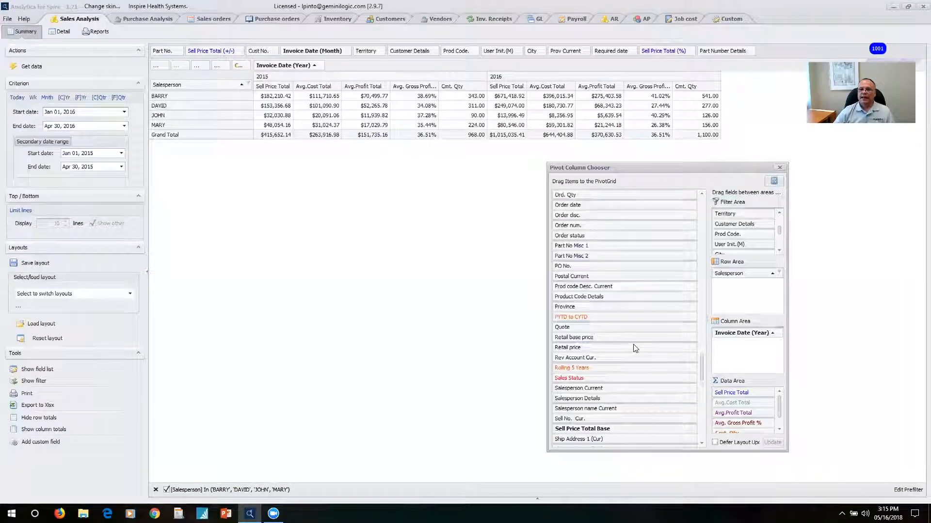
scroll(632, 345, down, 10)
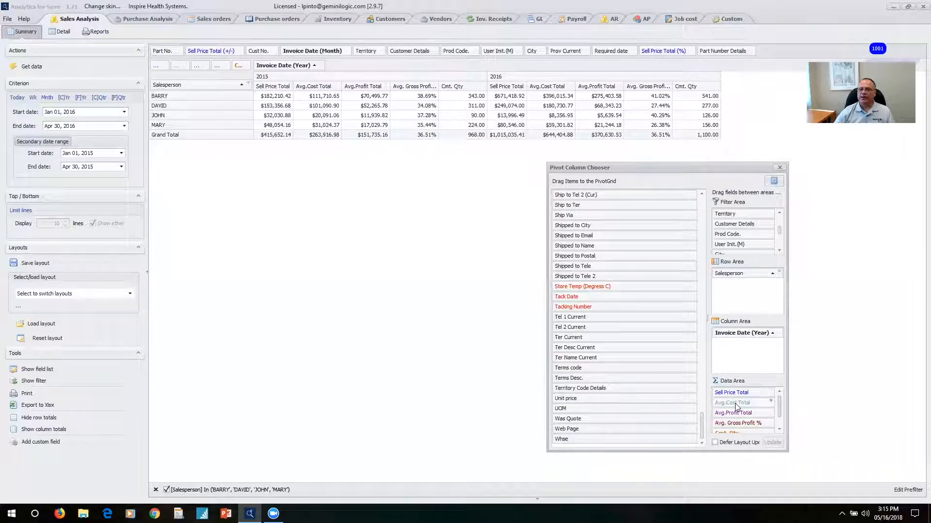
- Move Avg.Cost Total, Avg.Profit Total, Avg. Gross Profit % and Cmt. Qty out of the Data Area into the Filter Area
drag(751, 343, 741, 233)
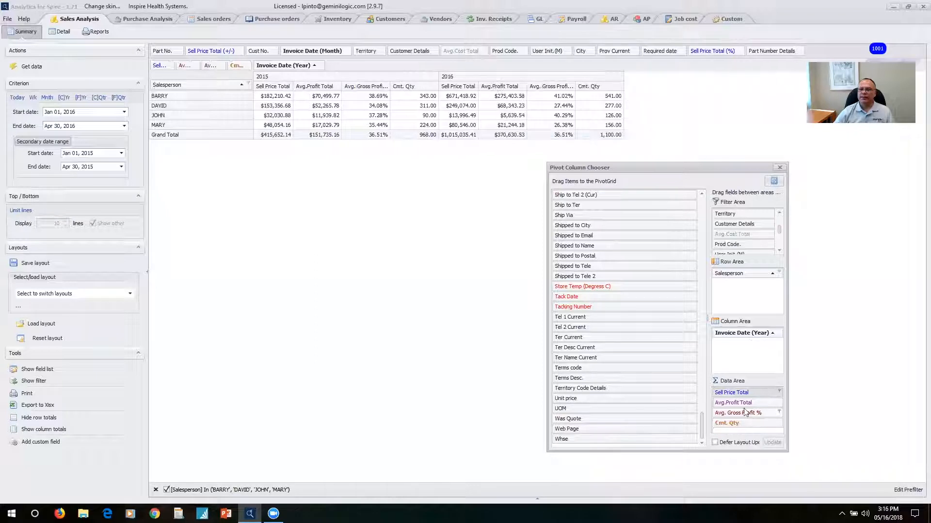
drag(732, 402, 736, 234)
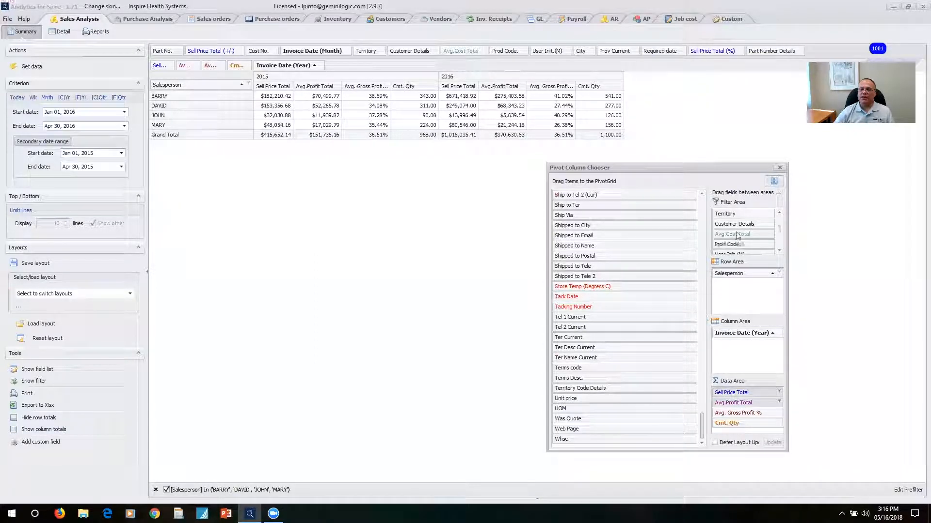
drag(738, 406, 738, 235)
drag(745, 409, 751, 234)
- Return Sell Price Total (+/-) from the Filter Area to the Data Area and close the field list
click(779, 252)
click(779, 252)
click(779, 252)
click(779, 252)
click(779, 251)
click(779, 251)
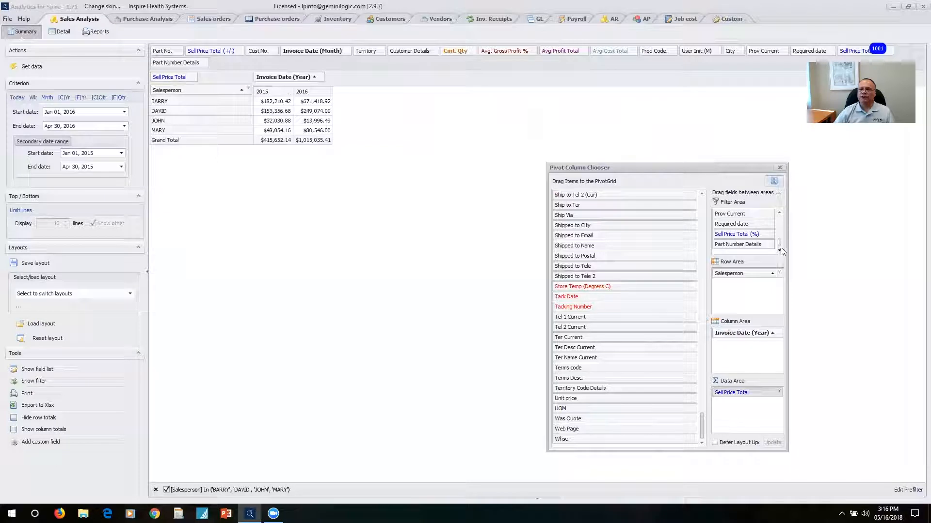
scroll(776, 226, up, 4)
scroll(777, 225, up, 5)
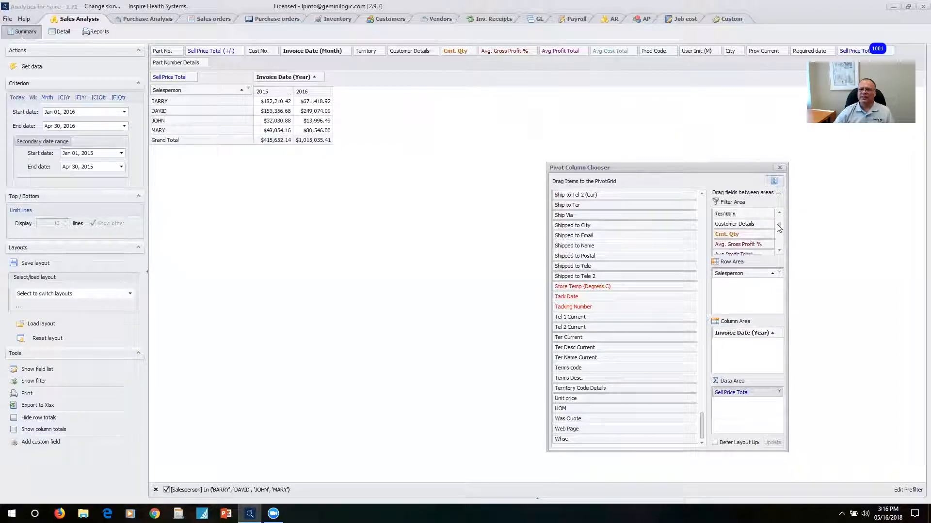
drag(745, 261, 734, 415)
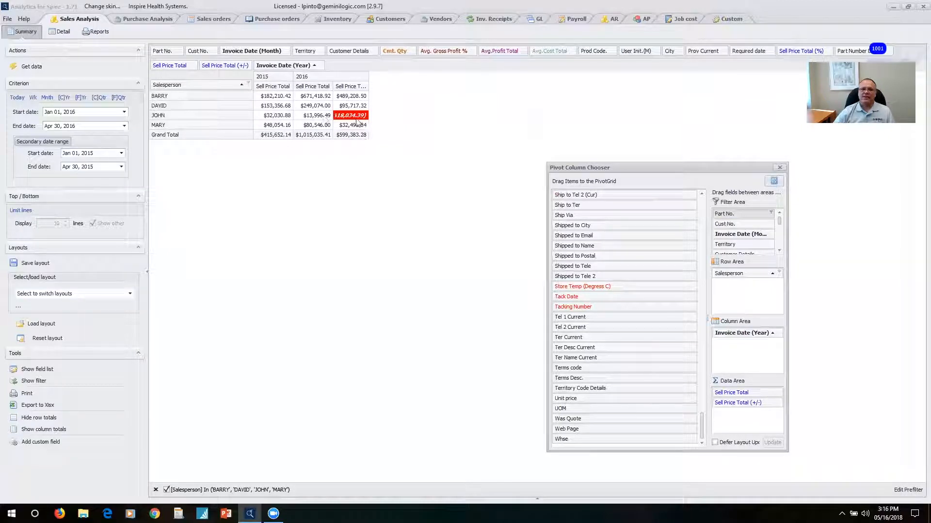
click(780, 168)
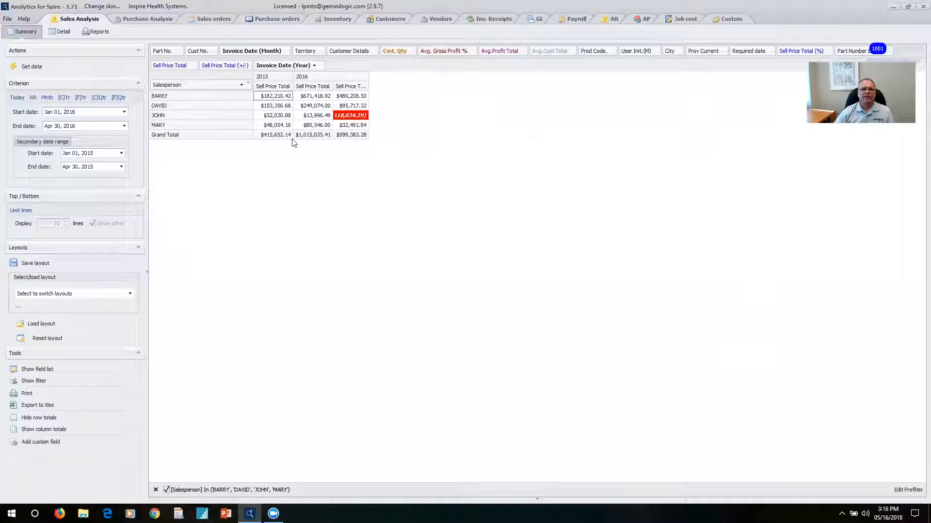
- Reopen the field list and add ABC Customer below Salesperson in the Row Area
right_click(490, 70)
click(513, 88)
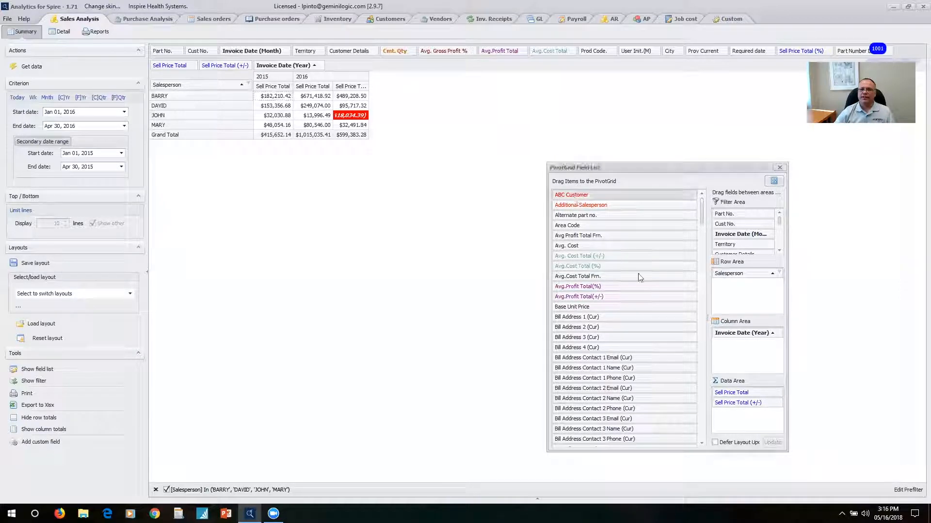
drag(572, 194, 746, 282)
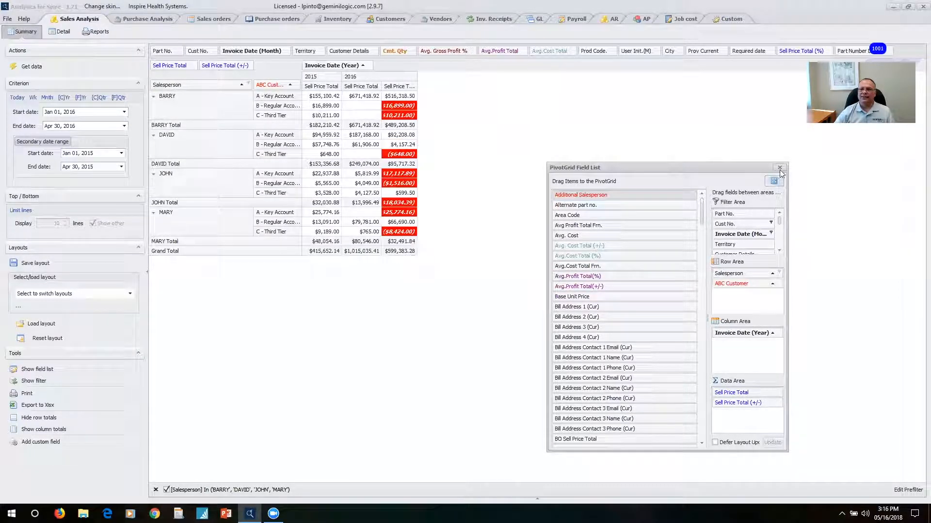
- Close the field list and widen the ABC Customer column so its class names fit
click(779, 168)
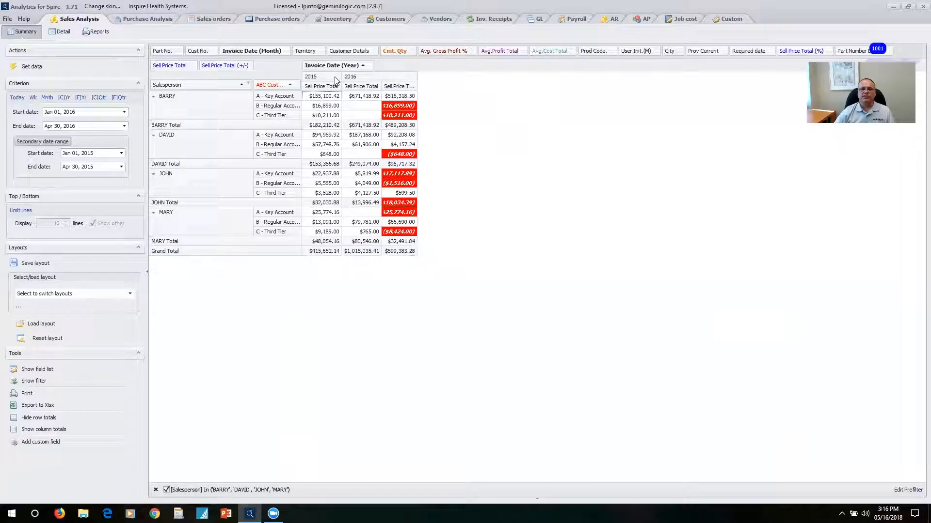
drag(335, 79, 353, 80)
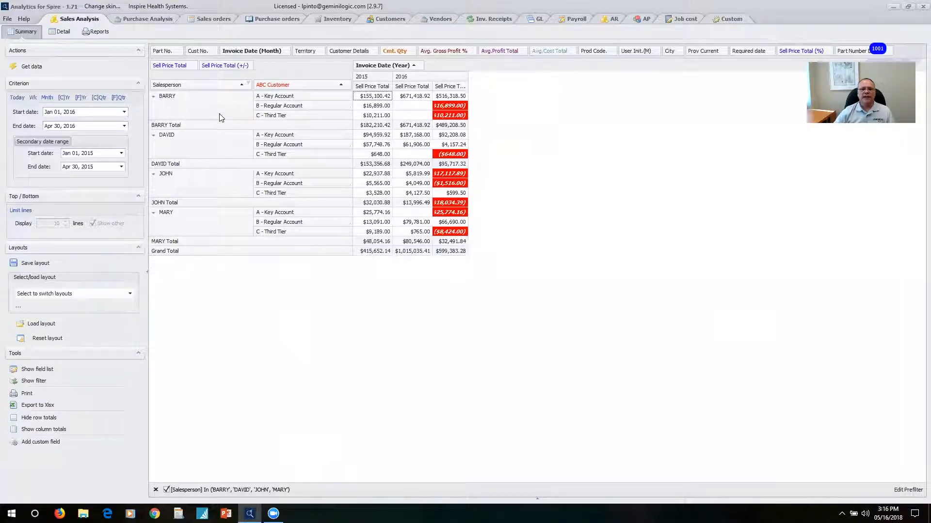
- Collapse all salesperson groups in the pivot table and expand only the first salesperson
right_click(198, 109)
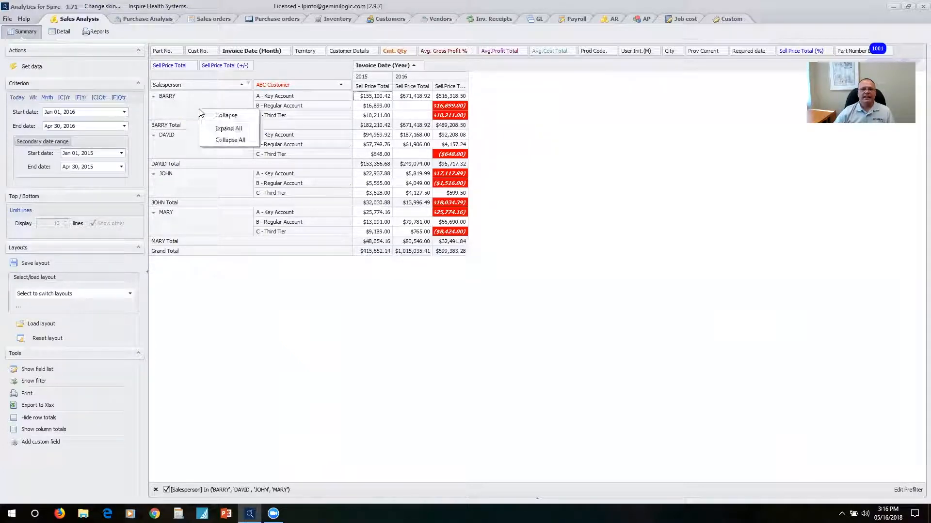
click(219, 140)
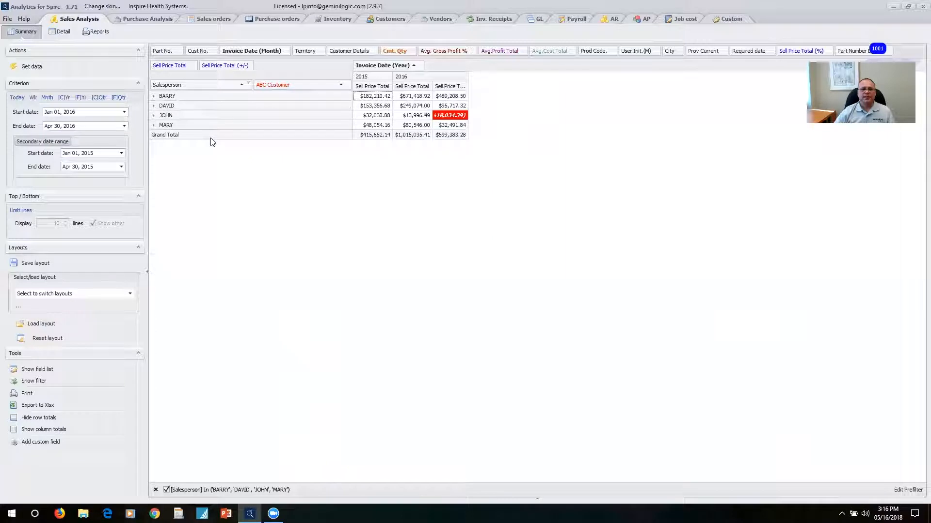
click(154, 97)
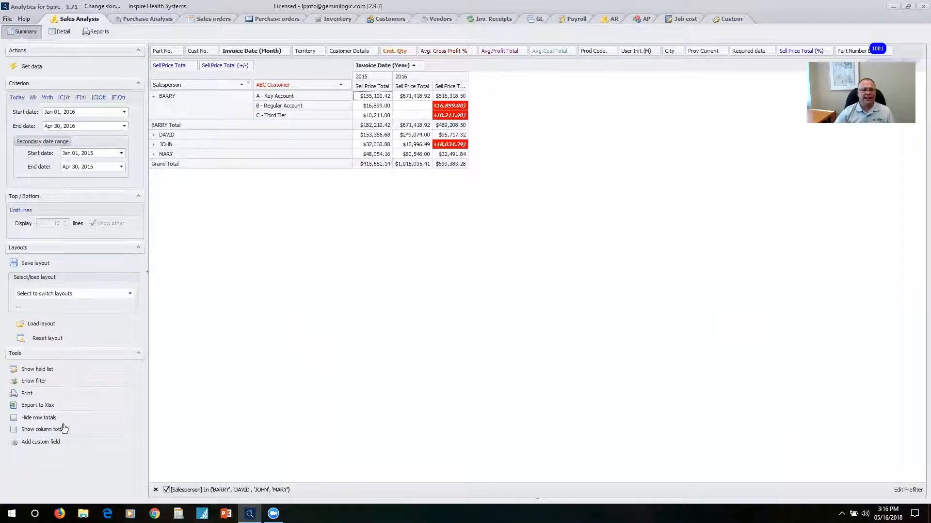
click(43, 418)
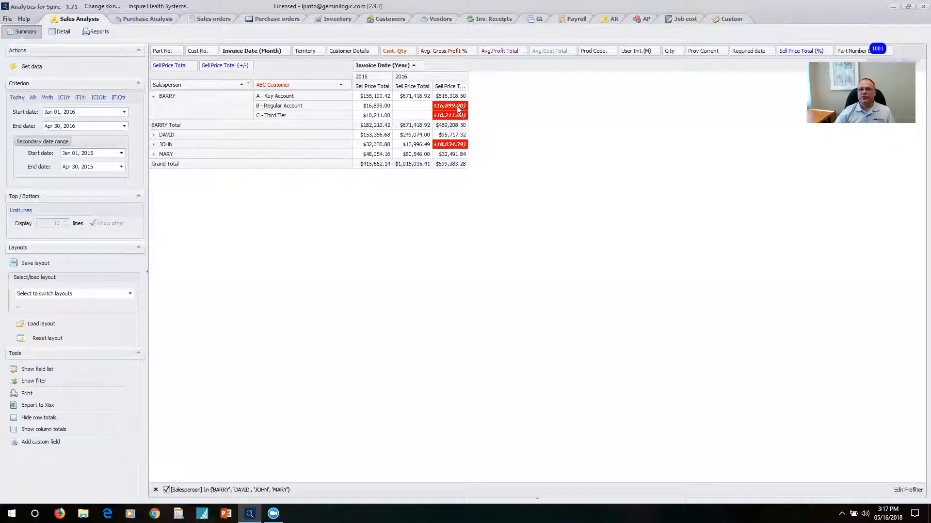
- Add Cust No. and Part No. as row fields, in that order, after ABC Customer
click(466, 76)
click(447, 104)
drag(197, 52, 364, 86)
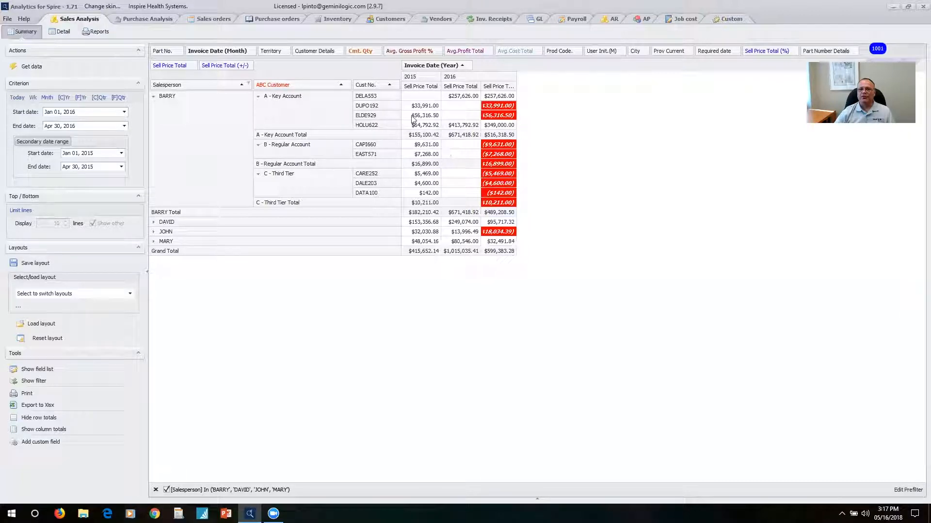
drag(163, 51, 399, 93)
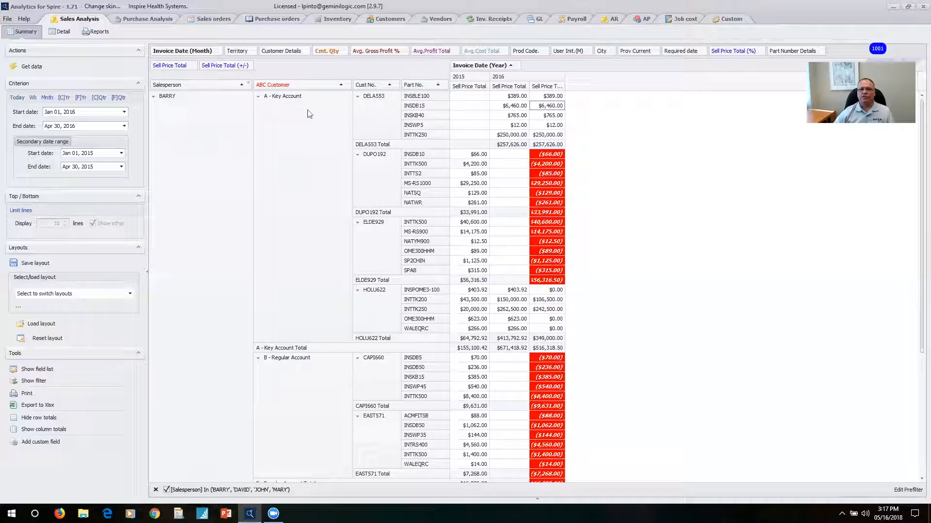
- Collapse the customer classes except B - Regular Account and insert Prod Code. as a row field between Cust No. and Part No
right_click(290, 133)
click(316, 163)
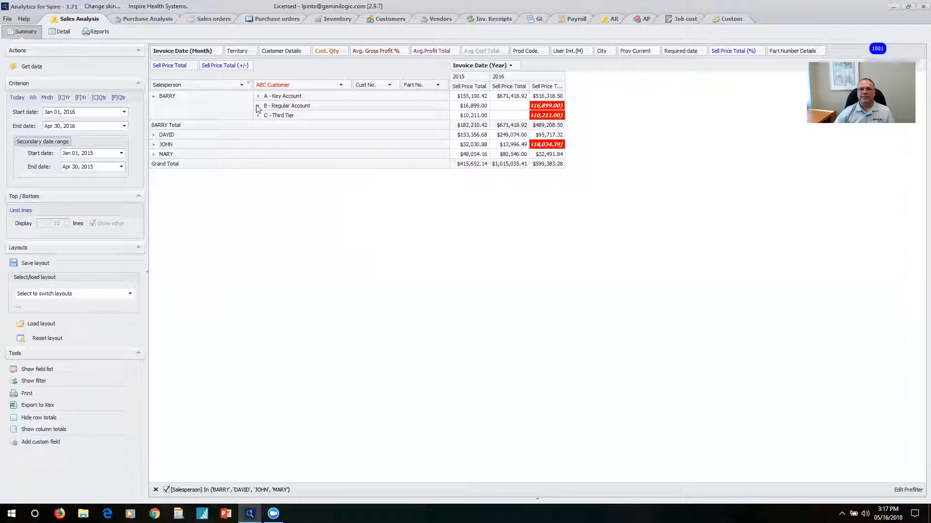
click(257, 106)
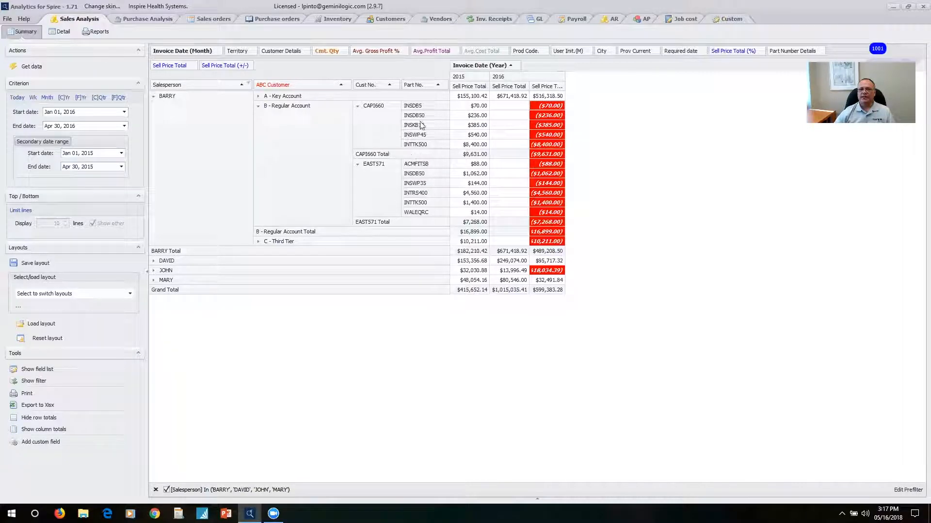
drag(517, 57, 396, 90)
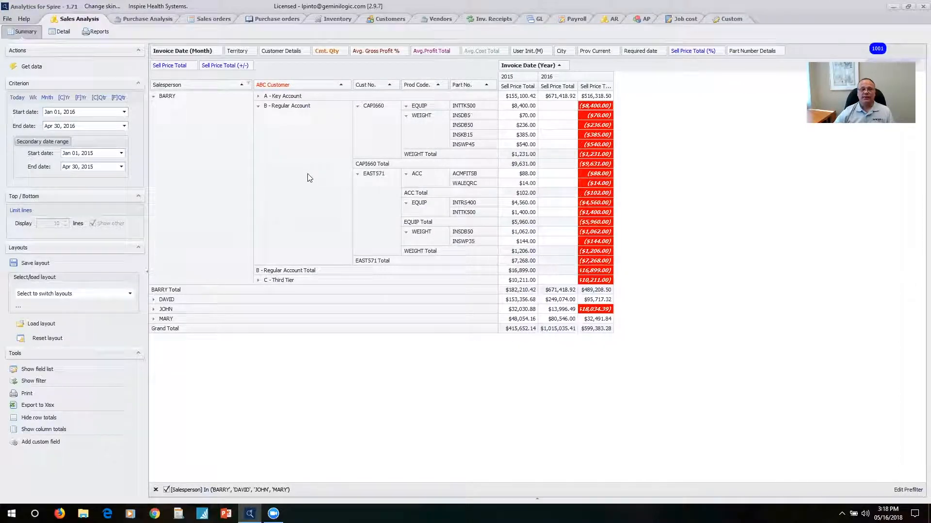
- View the saved layouts Key Metrics Data.xml and Province Sales - YoY - % of Row Total.xml
click(130, 294)
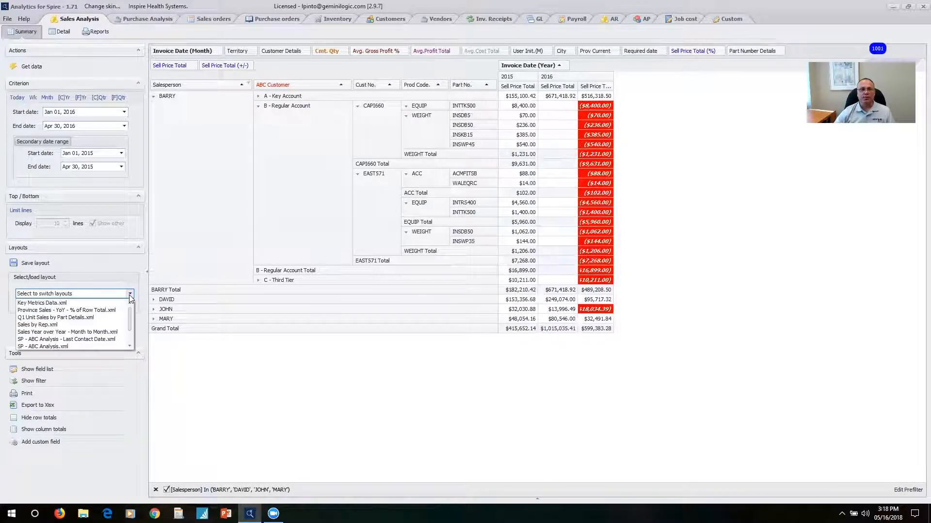
click(62, 303)
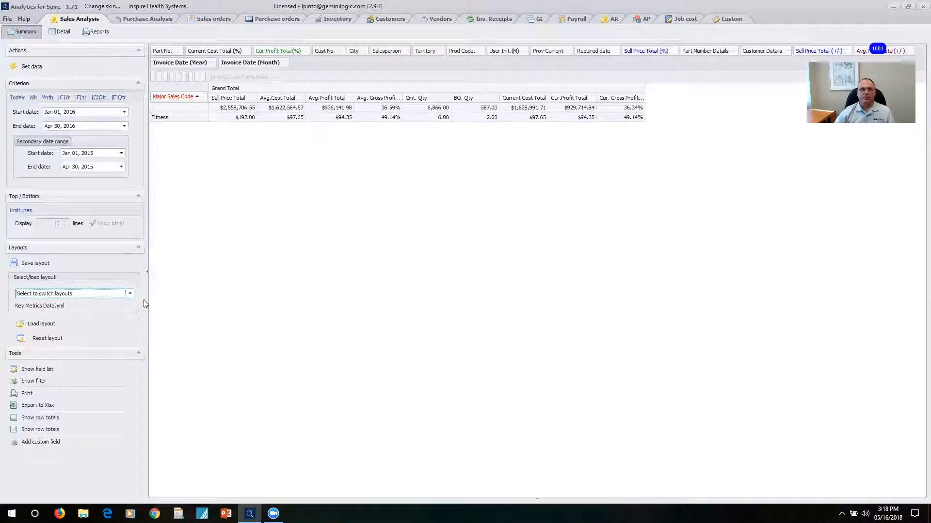
click(130, 294)
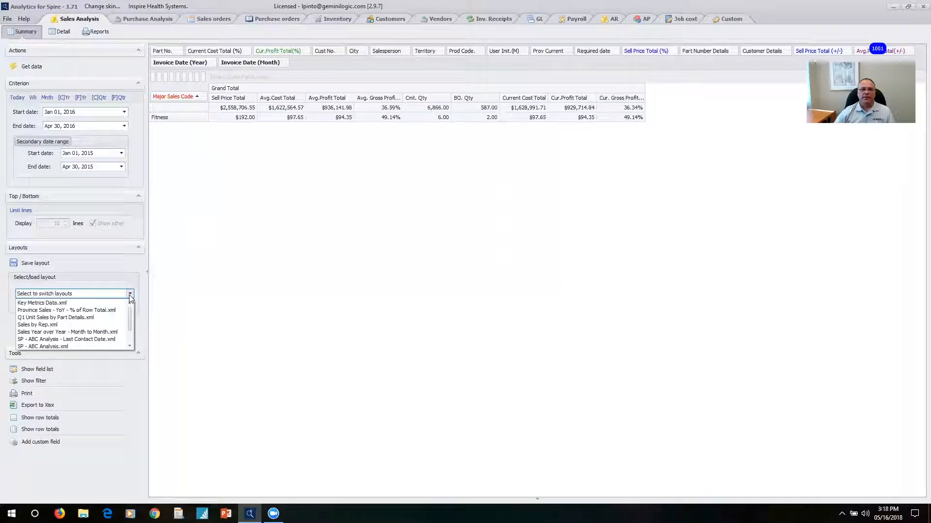
click(102, 316)
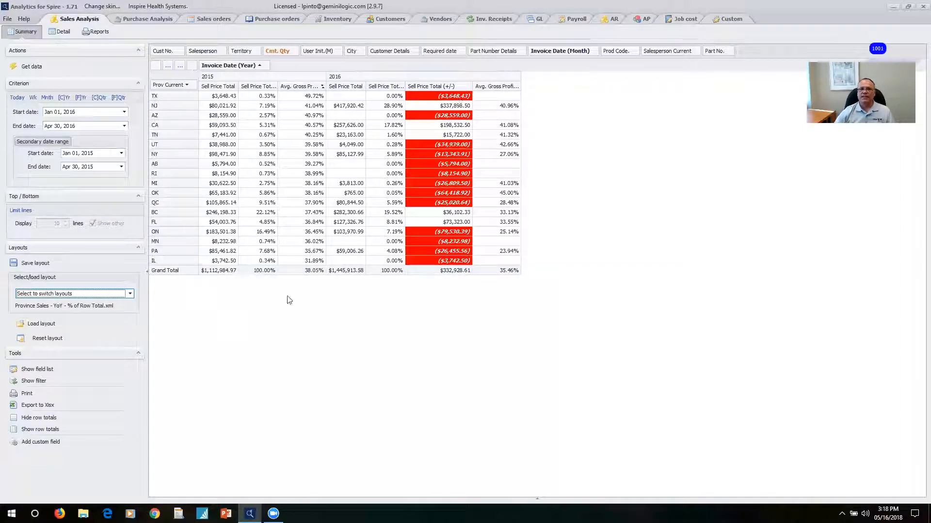
- View the saved layouts Sales by Rep.xml and Sales Year over Year - Month to Month.xml
click(130, 294)
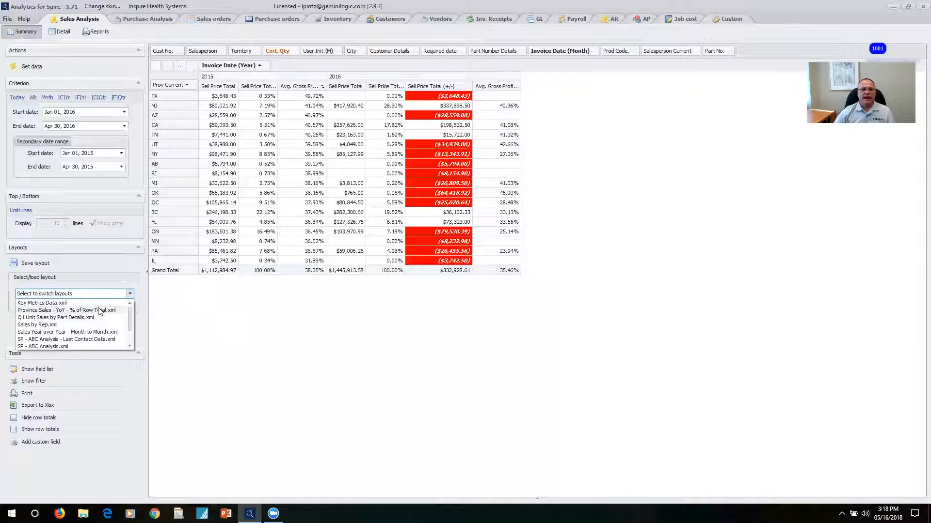
click(63, 327)
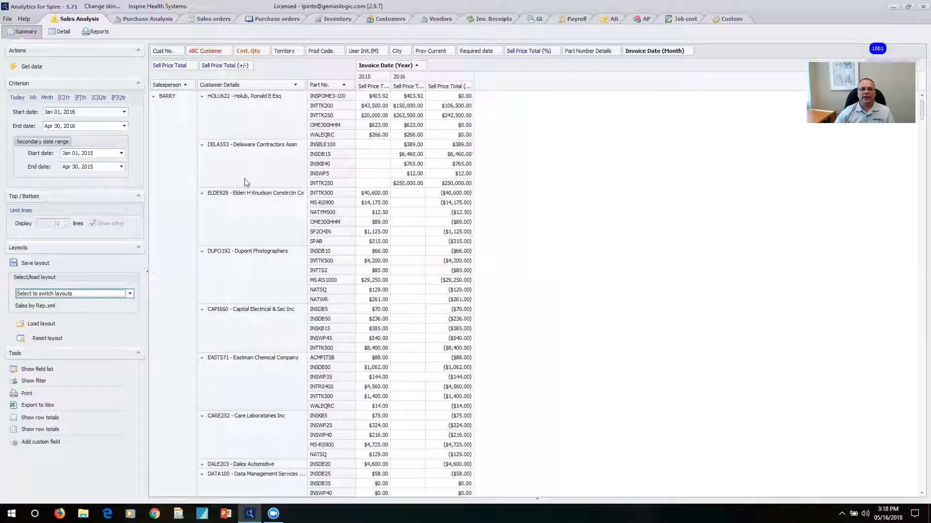
click(130, 293)
click(102, 331)
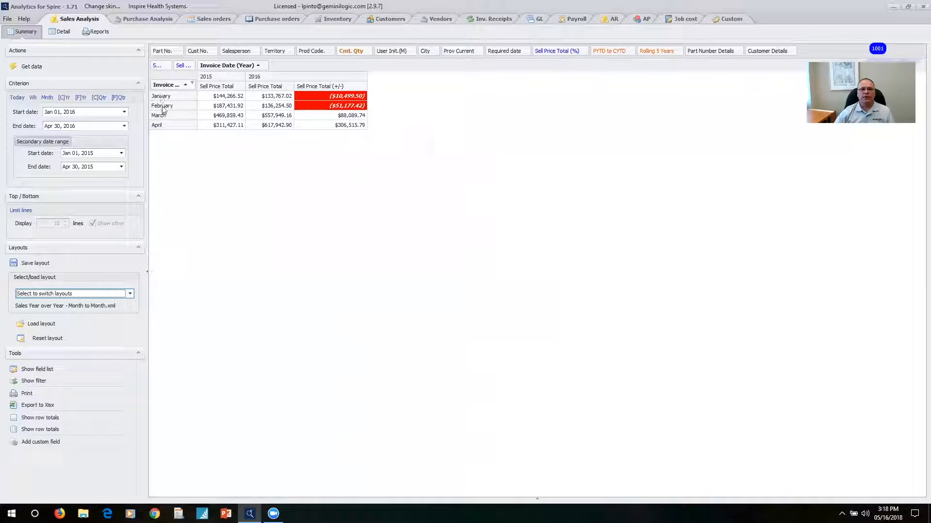
- Load the SP - ABC Analysis.xml layout, followed by the SP - April Sales and GP Comparison.xml layout
click(130, 293)
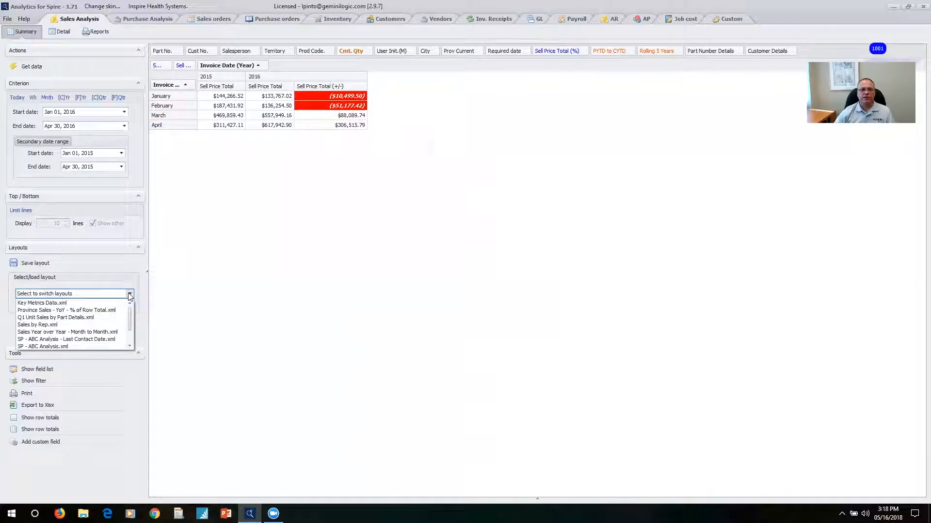
click(86, 346)
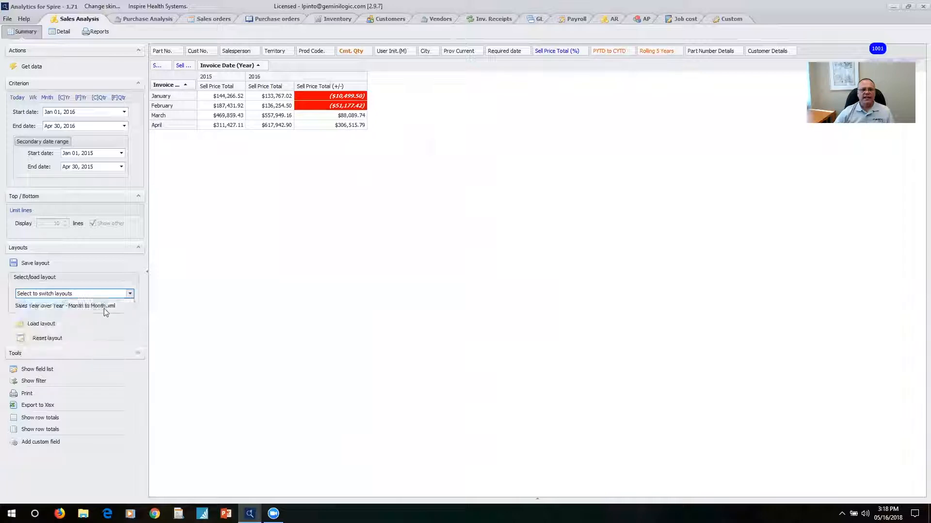
click(128, 295)
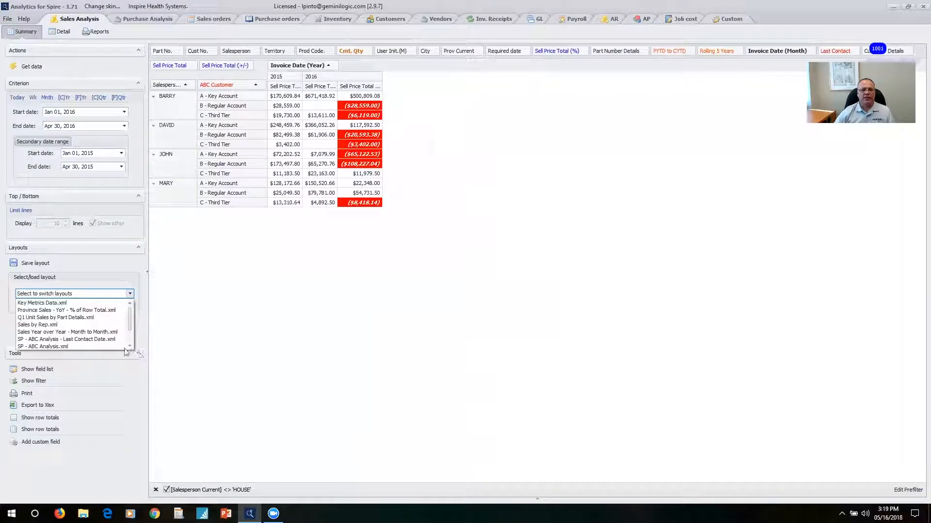
scroll(129, 347, down, 3)
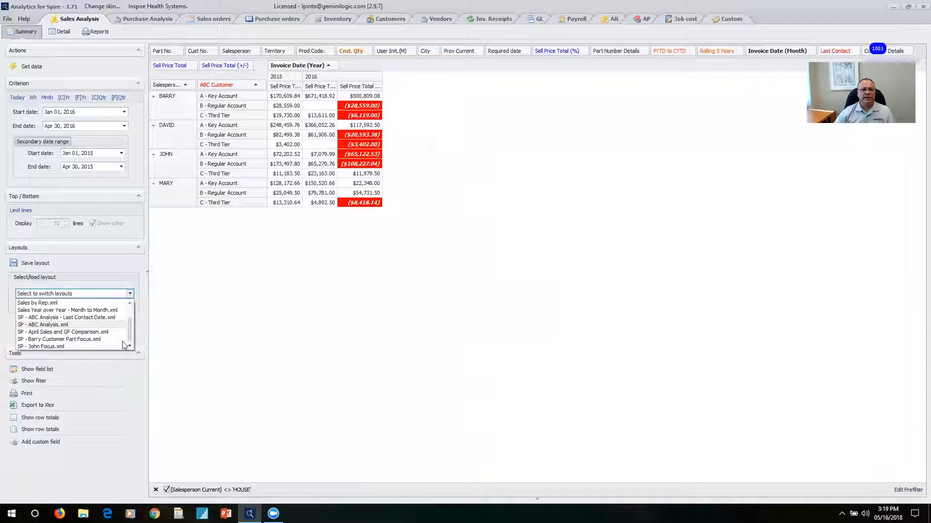
click(89, 334)
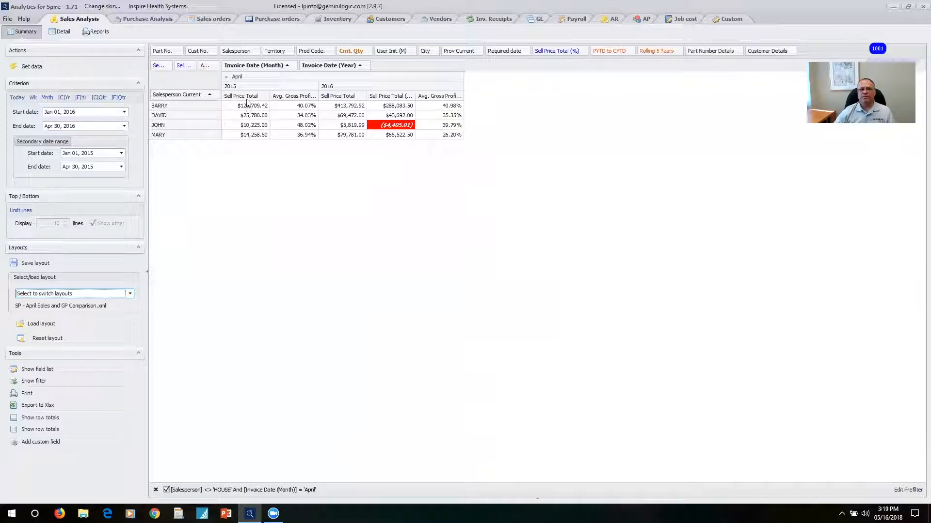
- Switch the sales analysis from the summary to the detail view
click(249, 155)
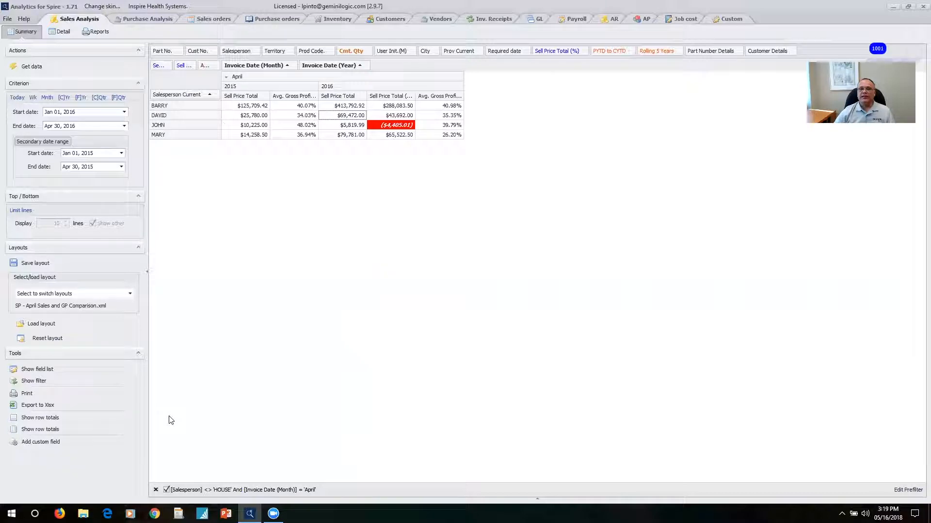
click(62, 32)
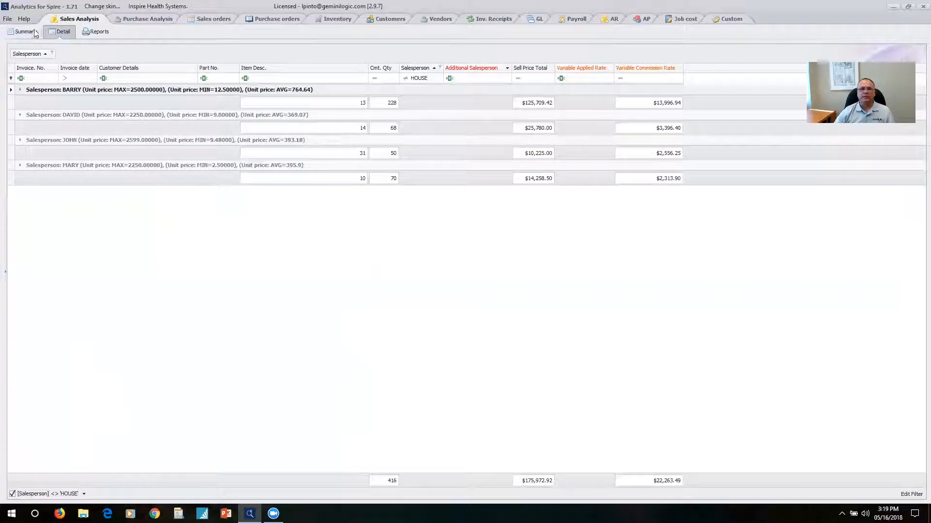